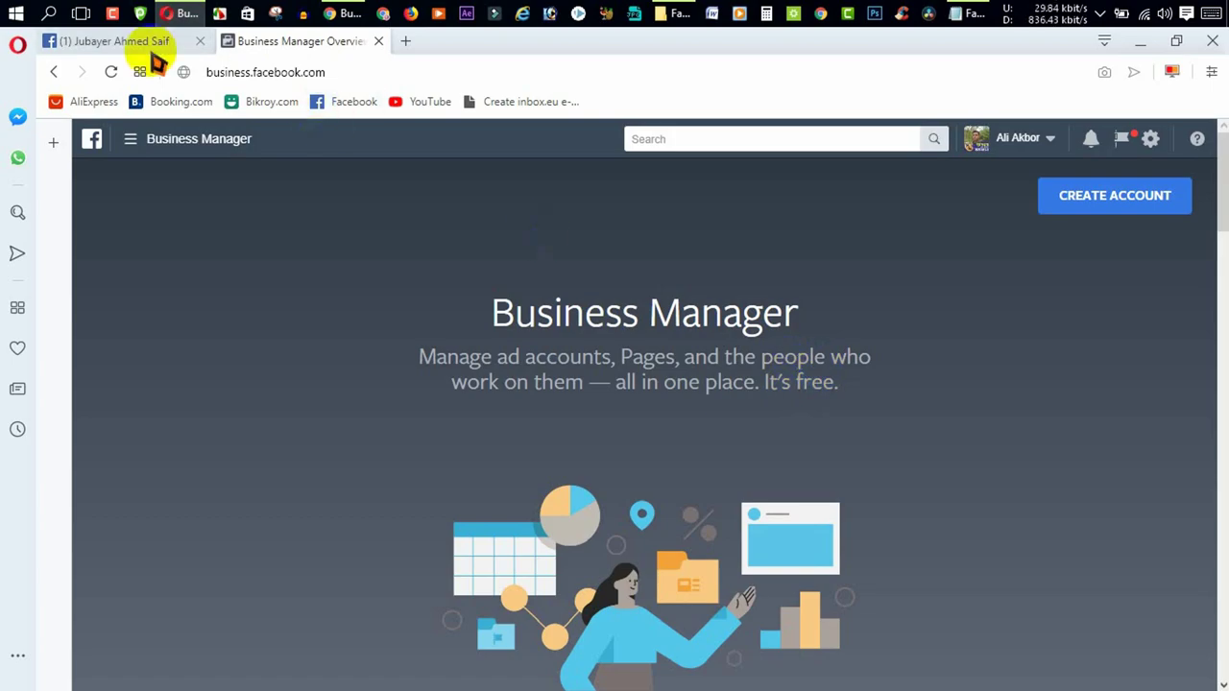
- Switch to the personal Facebook tab, open your own profile and look over its timeline, dismissing the profile update tip
{"action": "left_click", "coordinate": [154, 43]}
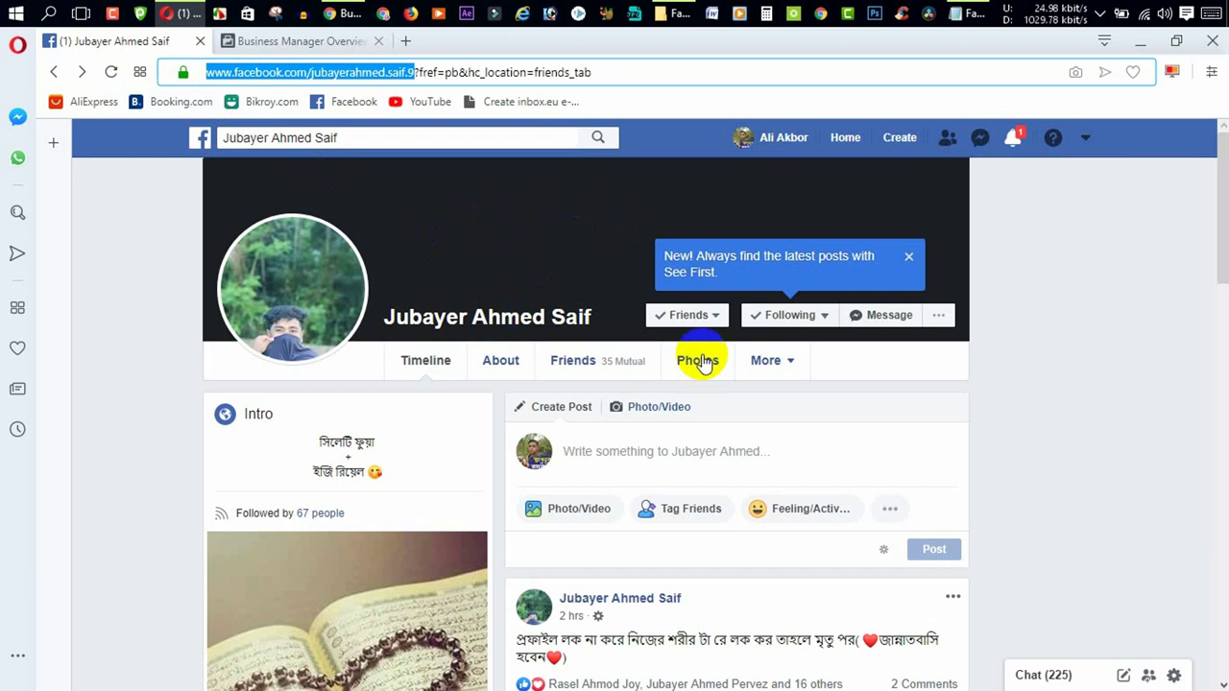
{"action": "left_click", "coordinate": [744, 139]}
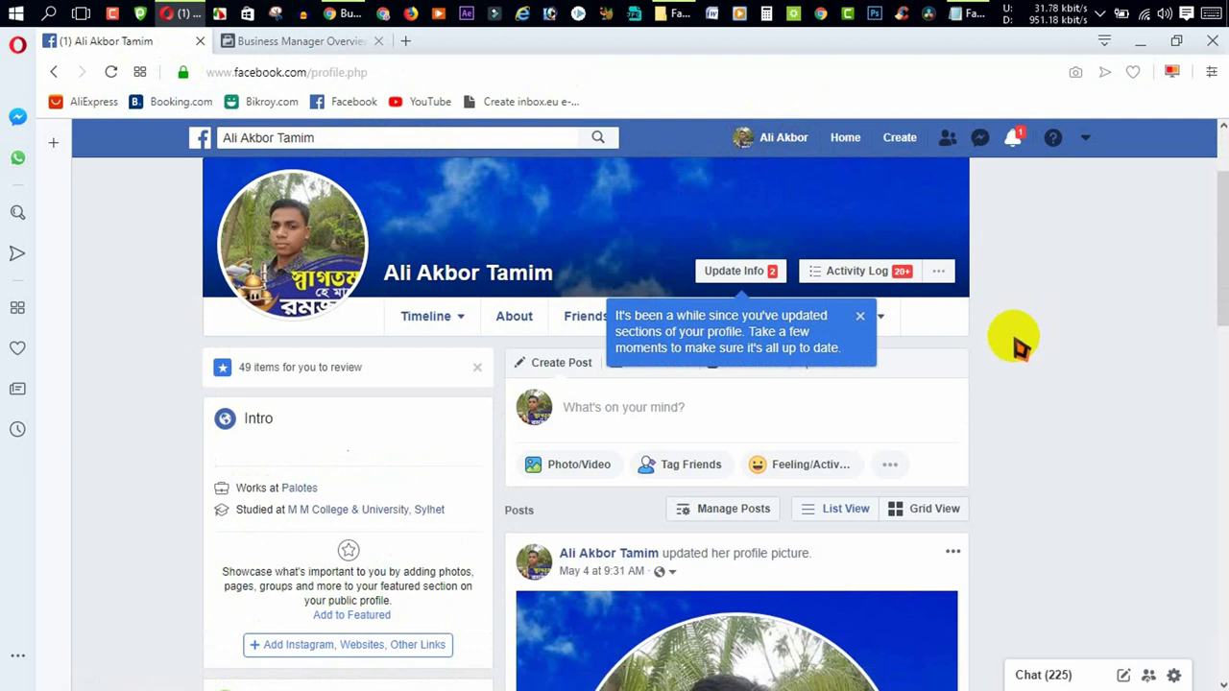
{"action": "scroll", "coordinate": [1028, 331], "scroll_direction": "down", "scroll_amount": 4}
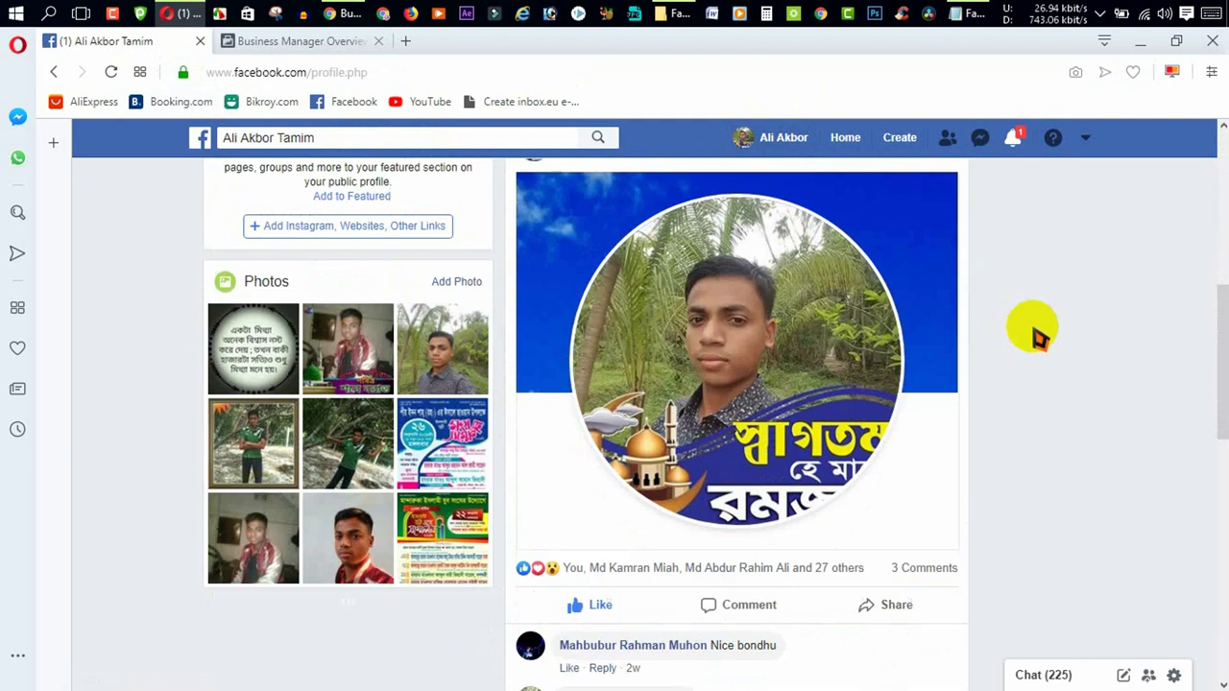
{"action": "scroll", "coordinate": [1031, 329], "scroll_direction": "up", "scroll_amount": 6}
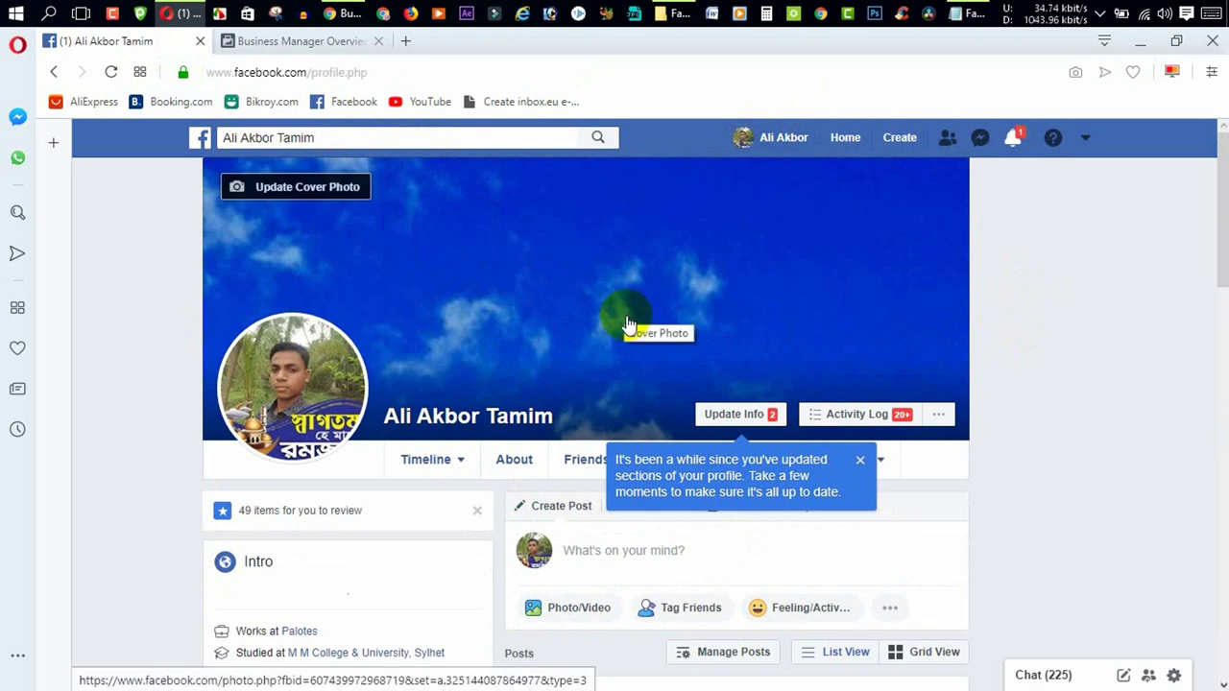
{"action": "left_click", "coordinate": [860, 464]}
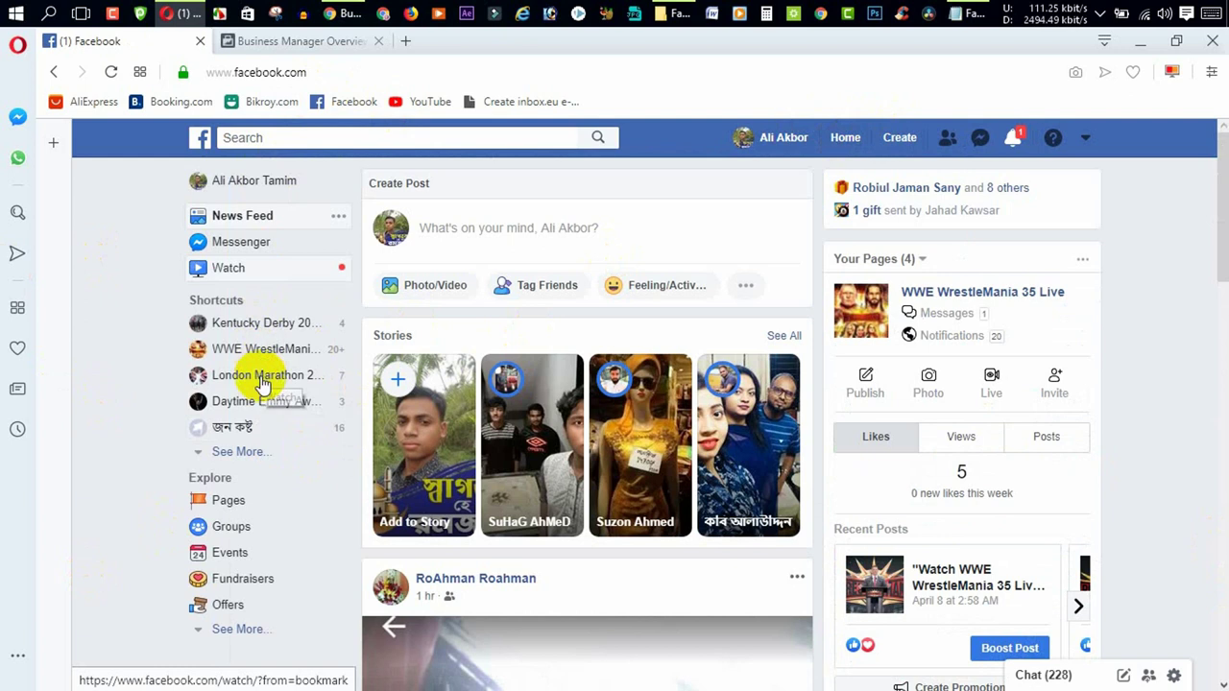
- Open the Daytime Emmy Awards Live page and look through its posts and their boost options
{"action": "left_click", "coordinate": [240, 407]}
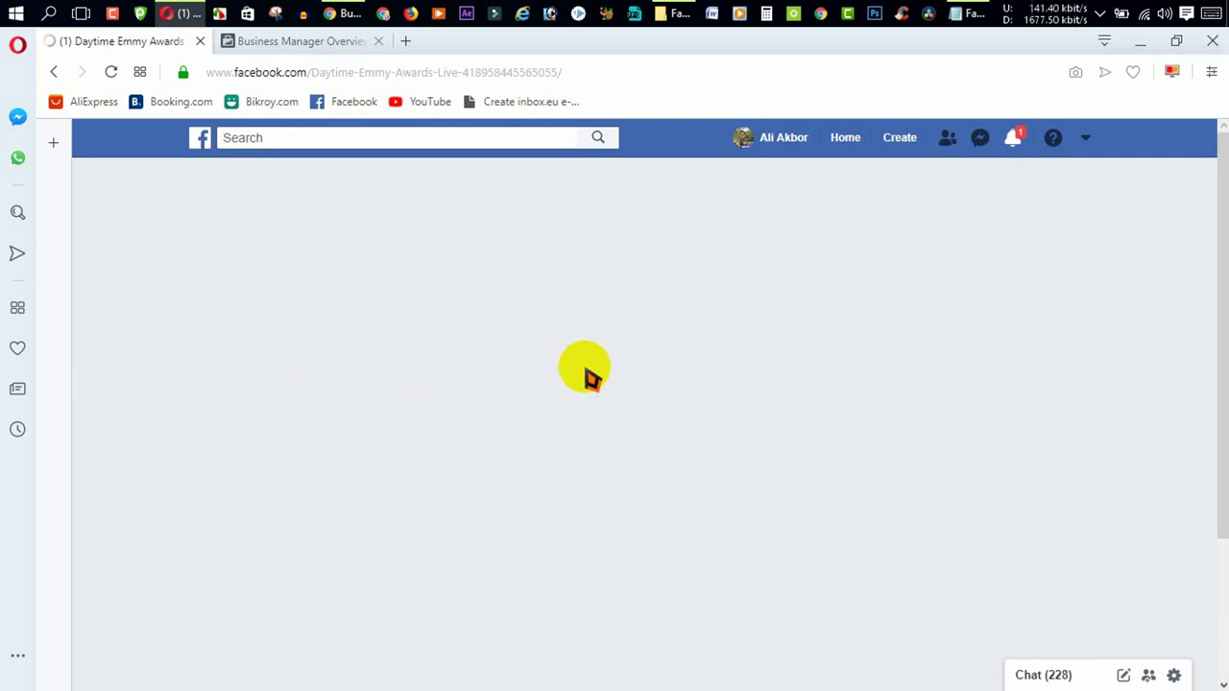
{"action": "scroll", "coordinate": [974, 529], "scroll_direction": "down", "scroll_amount": 3}
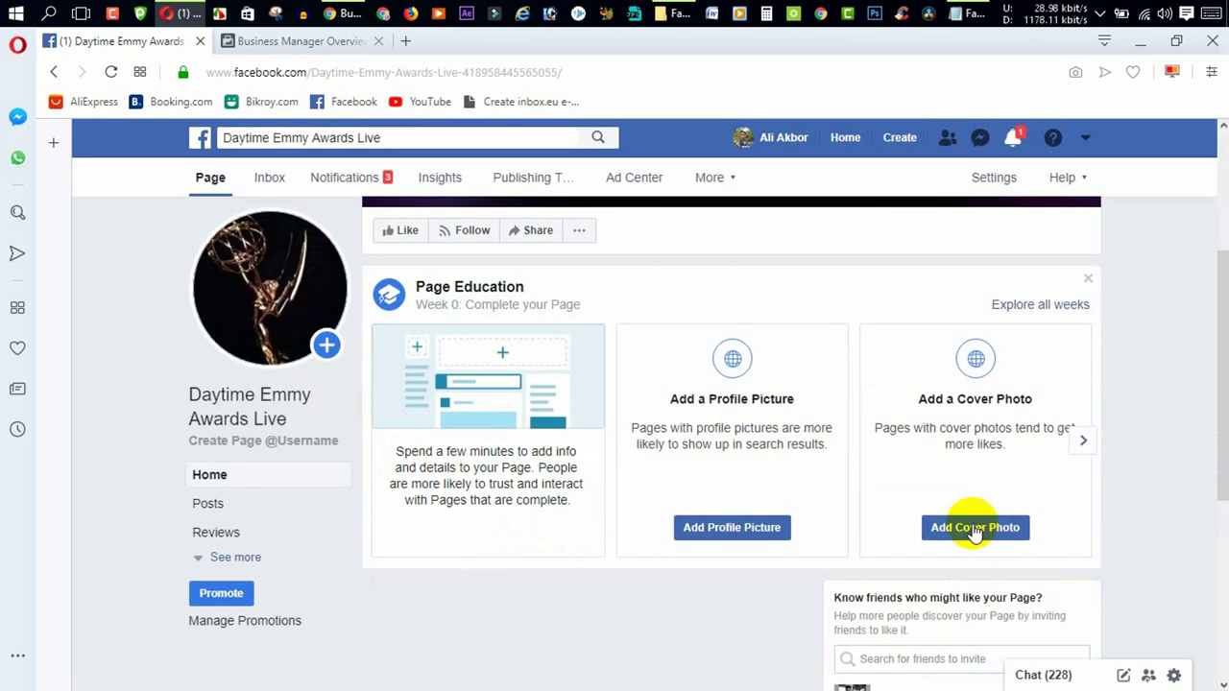
{"action": "scroll", "coordinate": [974, 529], "scroll_direction": "up", "scroll_amount": 3}
{"action": "scroll", "coordinate": [973, 529], "scroll_direction": "down", "scroll_amount": 8}
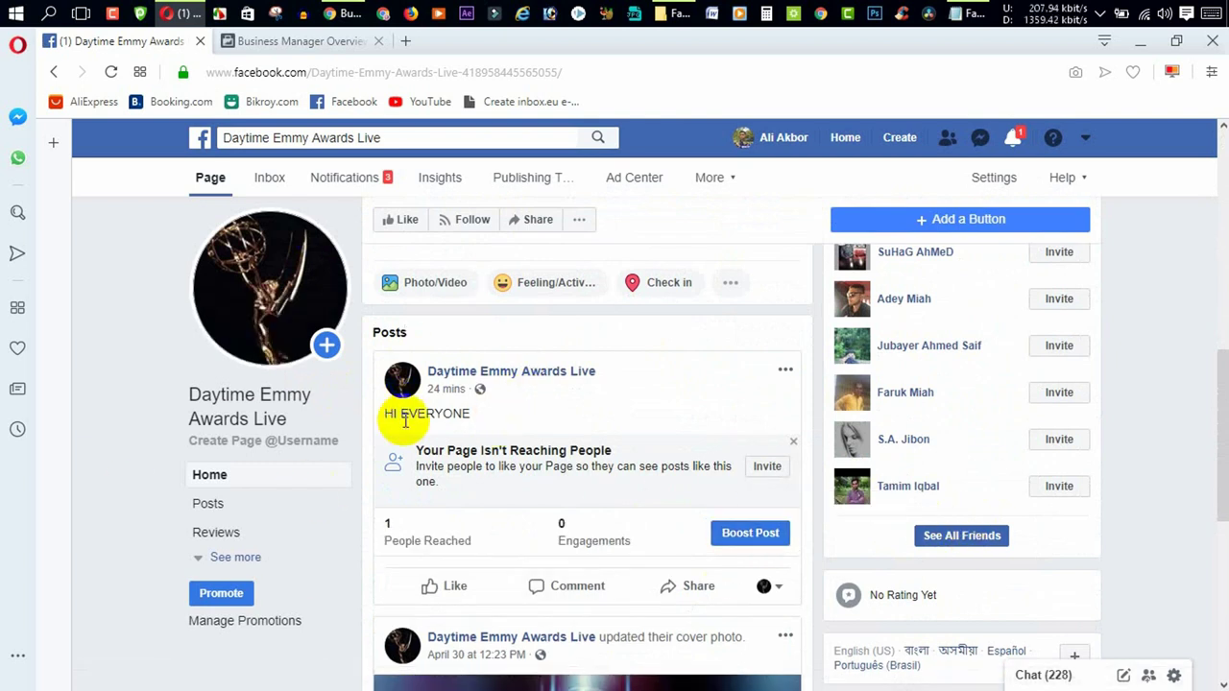
{"action": "scroll", "coordinate": [720, 557], "scroll_direction": "down", "scroll_amount": 5}
{"action": "scroll", "coordinate": [713, 564], "scroll_direction": "up", "scroll_amount": 5}
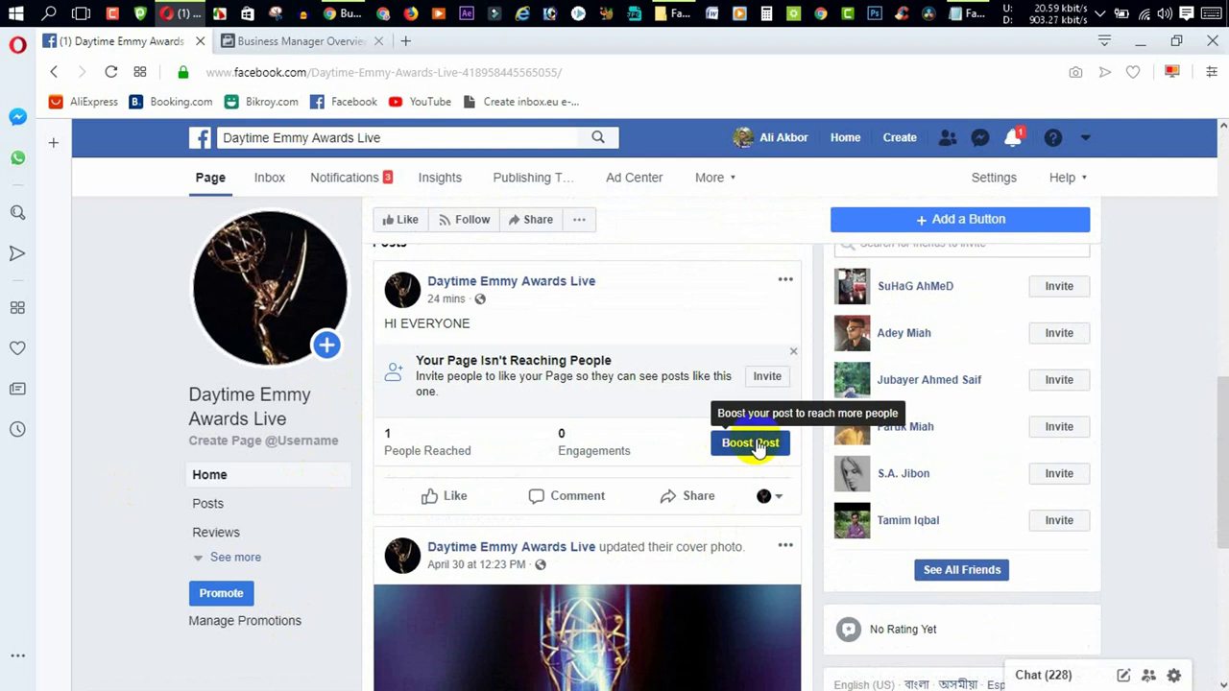
- Check the boost availability notice on the page's cover photo post, then dismiss it
{"action": "scroll", "coordinate": [755, 445], "scroll_direction": "down", "scroll_amount": 5}
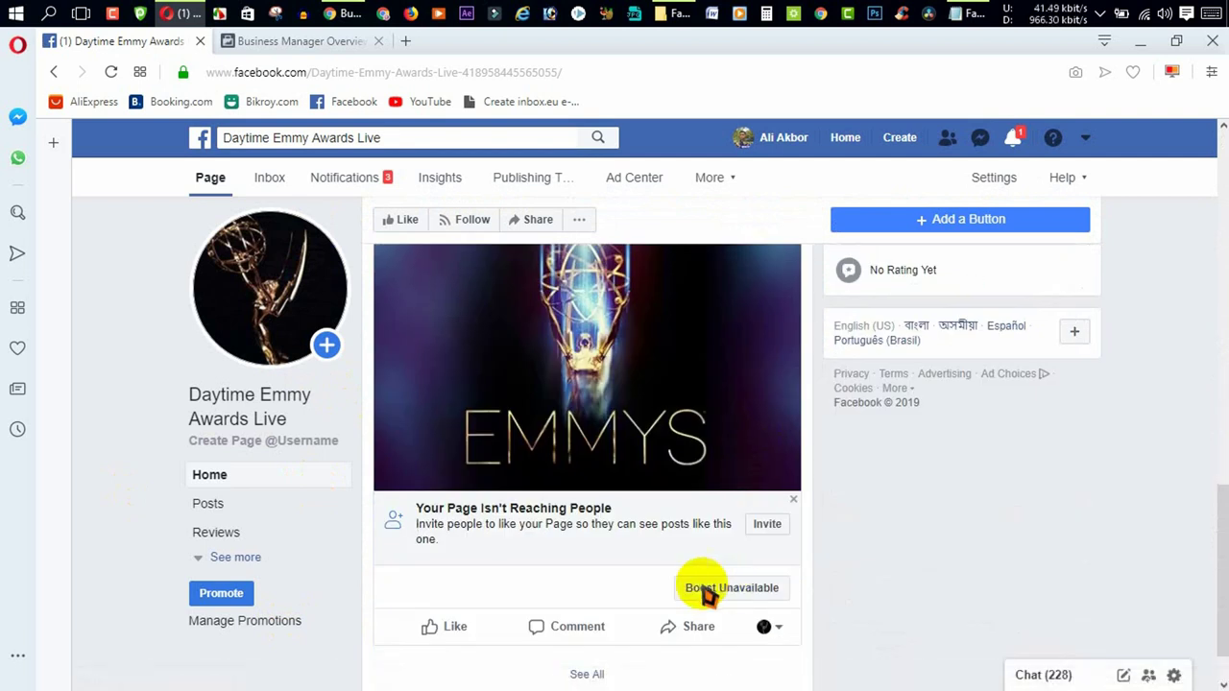
{"action": "left_click", "coordinate": [758, 589]}
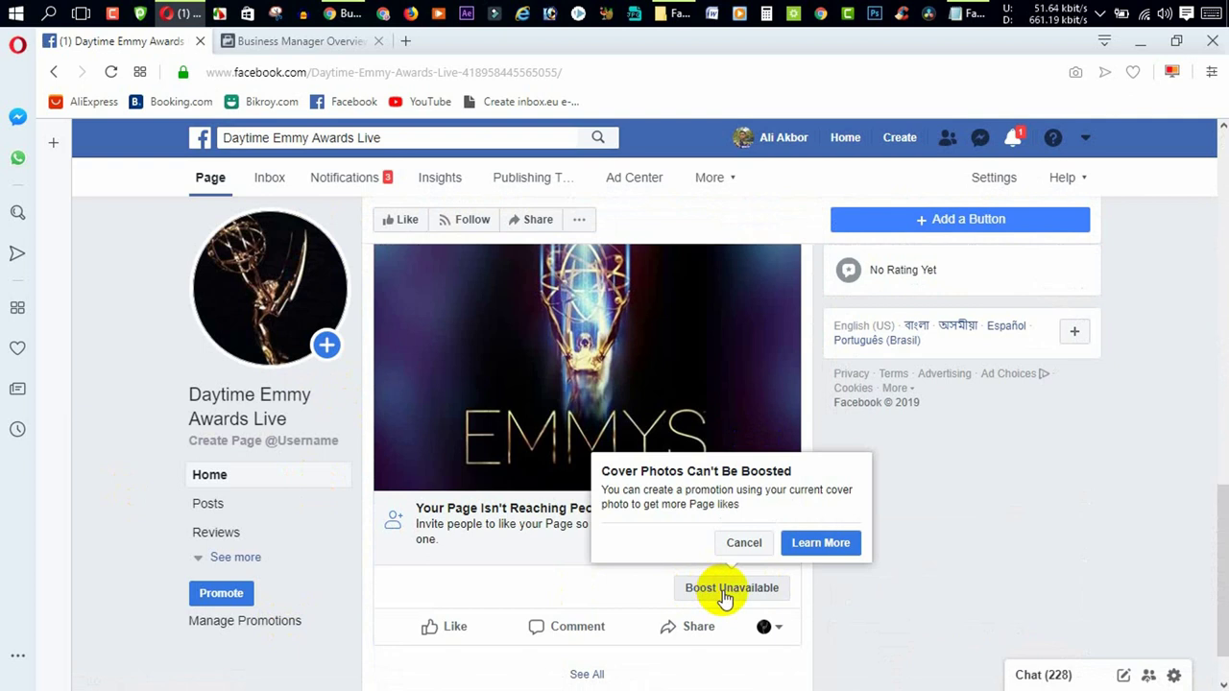
{"action": "left_click", "coordinate": [907, 600]}
- Open the Boost Post settings for the page's "HI EVERYONE" post
{"action": "scroll", "coordinate": [908, 600], "scroll_direction": "up", "scroll_amount": 6}
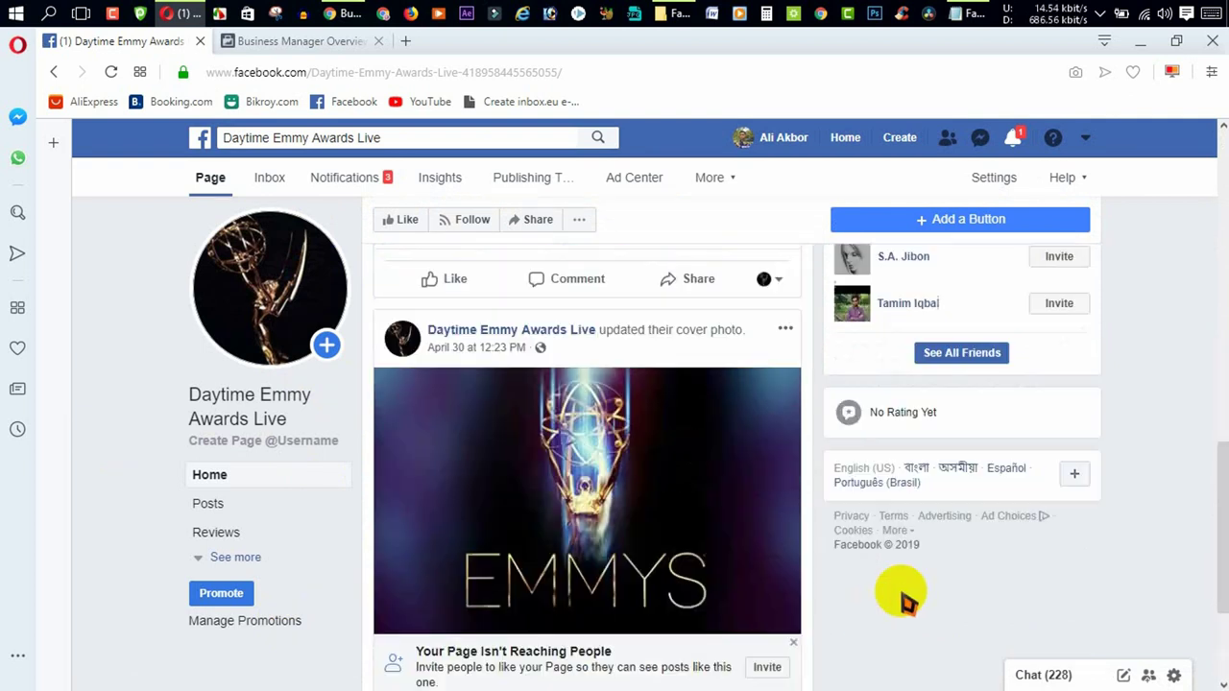
{"action": "scroll", "coordinate": [906, 584], "scroll_direction": "down", "scroll_amount": 2}
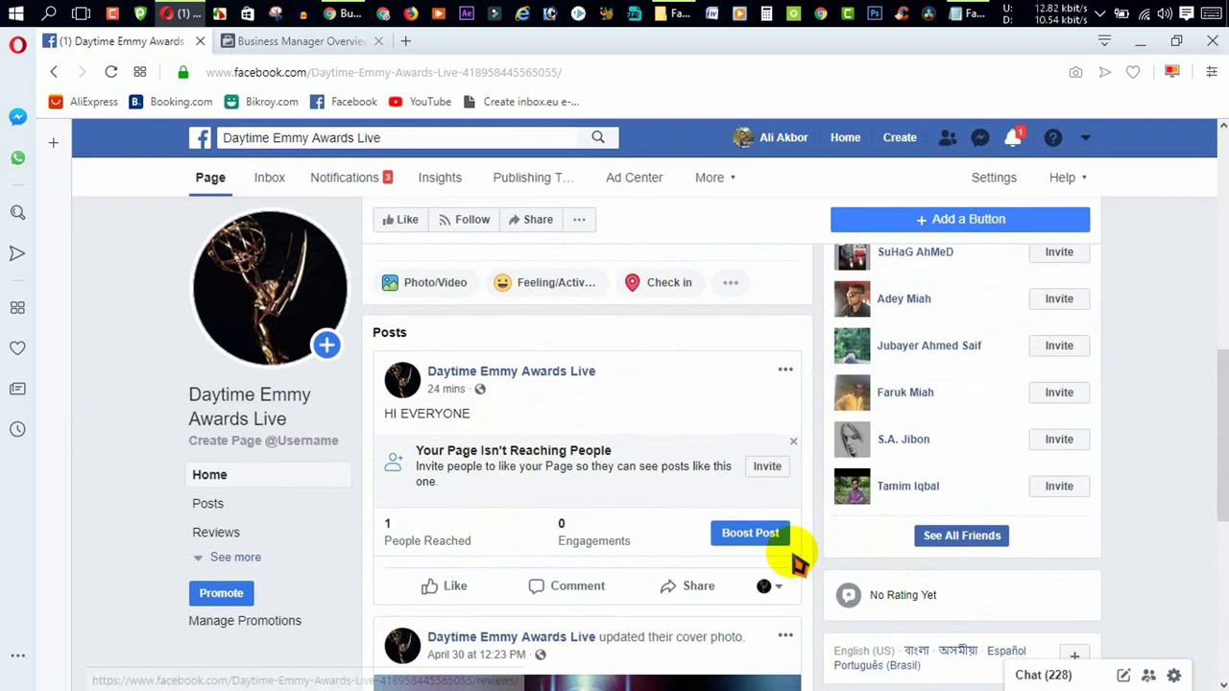
{"action": "left_click", "coordinate": [760, 541]}
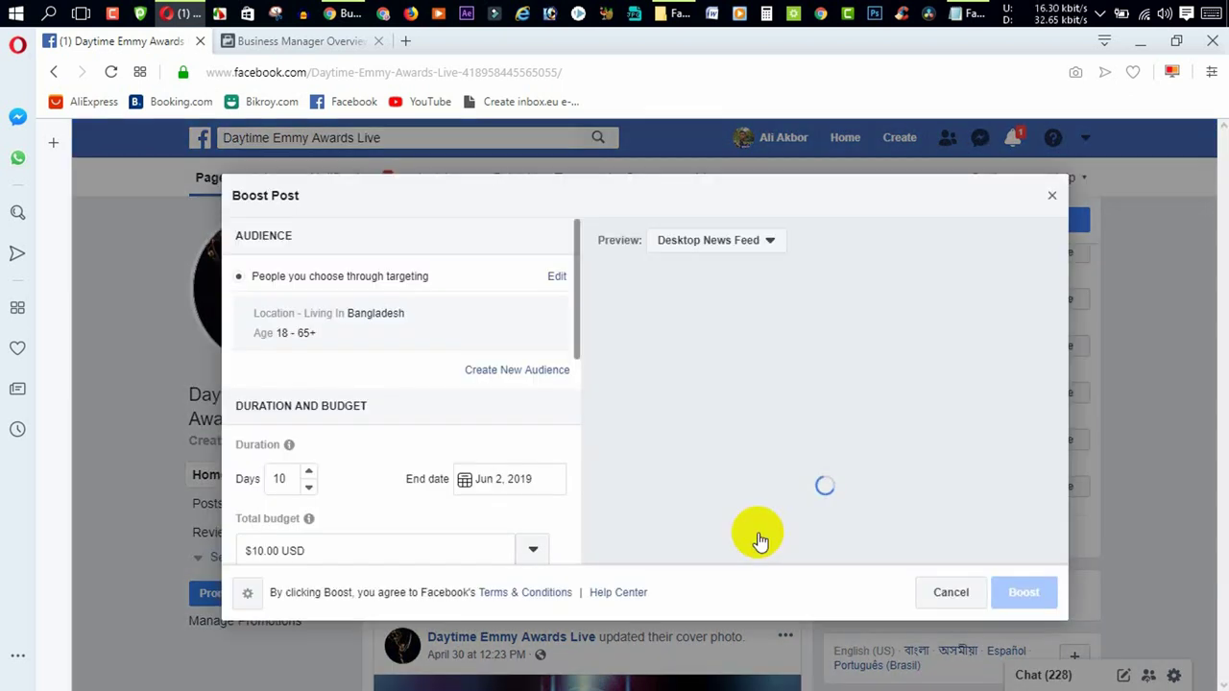
- Review Facebook's non-discrimination advertising policy, accept it and close the confirmation
{"action": "scroll", "coordinate": [403, 413], "scroll_direction": "down", "scroll_amount": 3}
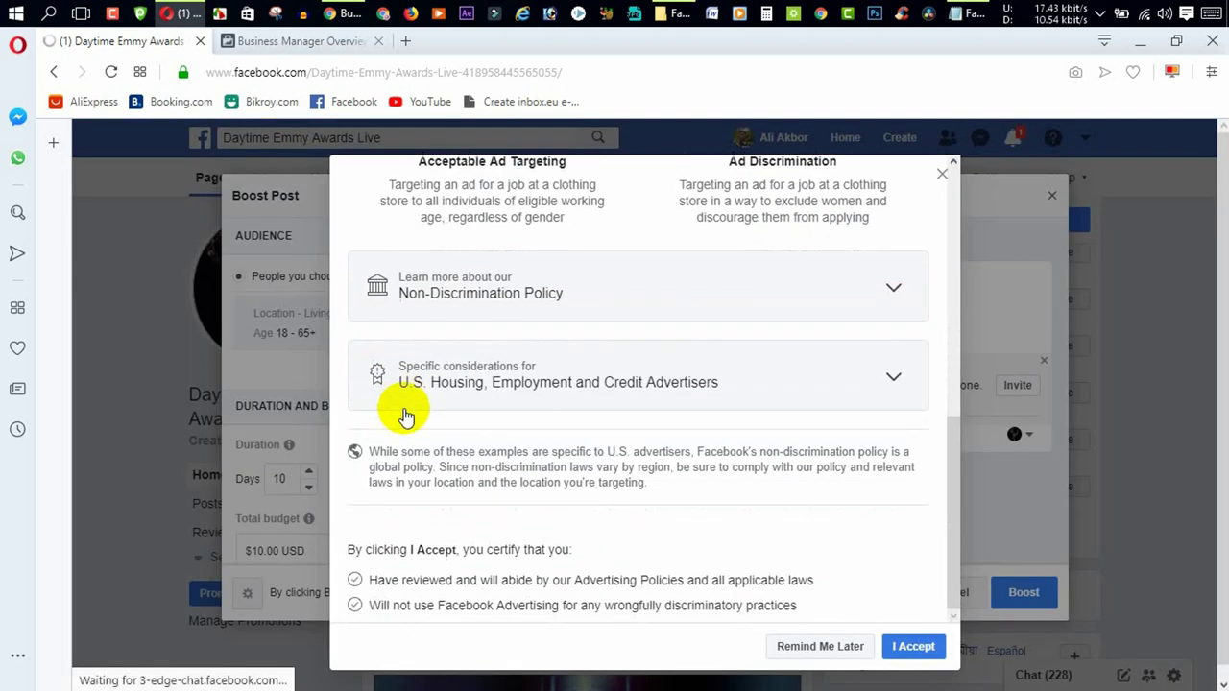
{"action": "scroll", "coordinate": [404, 412], "scroll_direction": "up", "scroll_amount": 1}
{"action": "scroll", "coordinate": [725, 375], "scroll_direction": "up", "scroll_amount": 5}
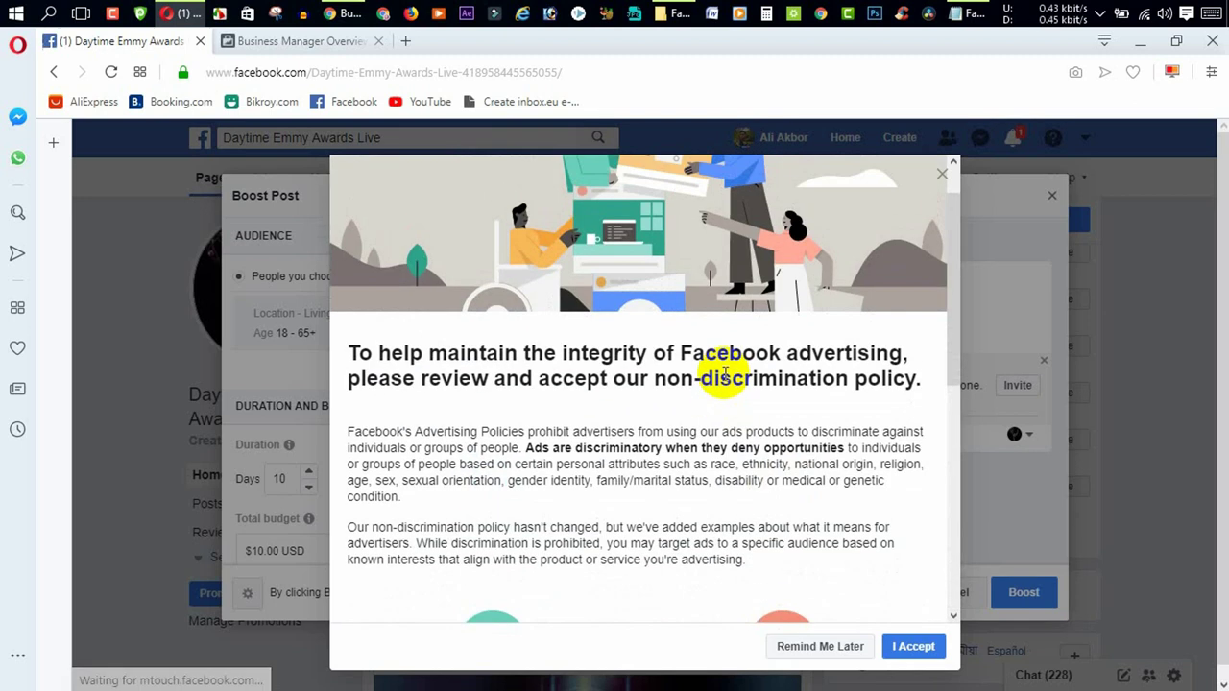
{"action": "scroll", "coordinate": [725, 381], "scroll_direction": "down", "scroll_amount": 5}
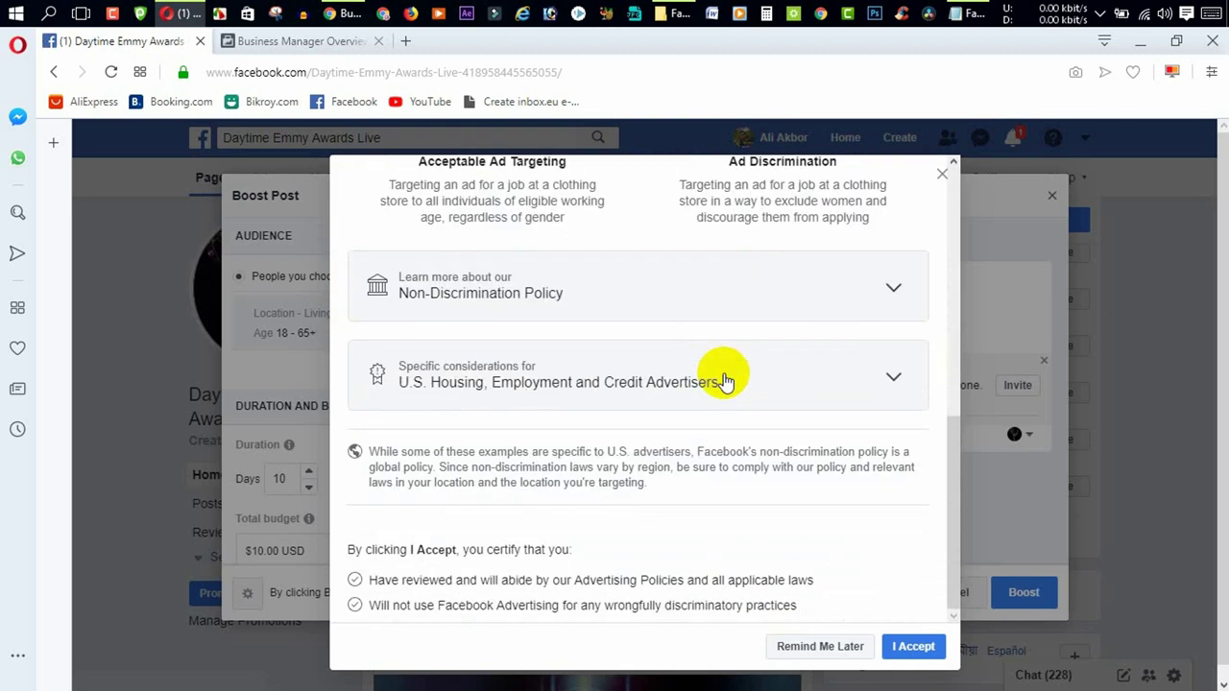
{"action": "scroll", "coordinate": [724, 382], "scroll_direction": "up", "scroll_amount": 3}
{"action": "scroll", "coordinate": [724, 382], "scroll_direction": "down", "scroll_amount": 3}
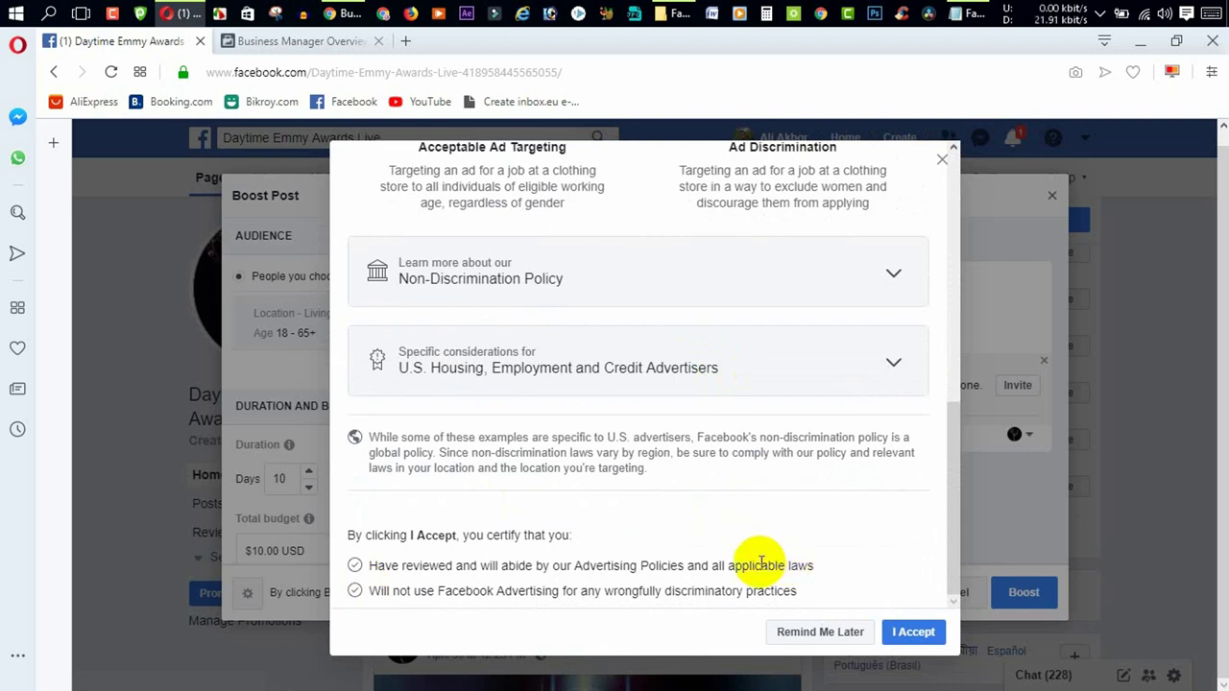
{"action": "left_click", "coordinate": [902, 642]}
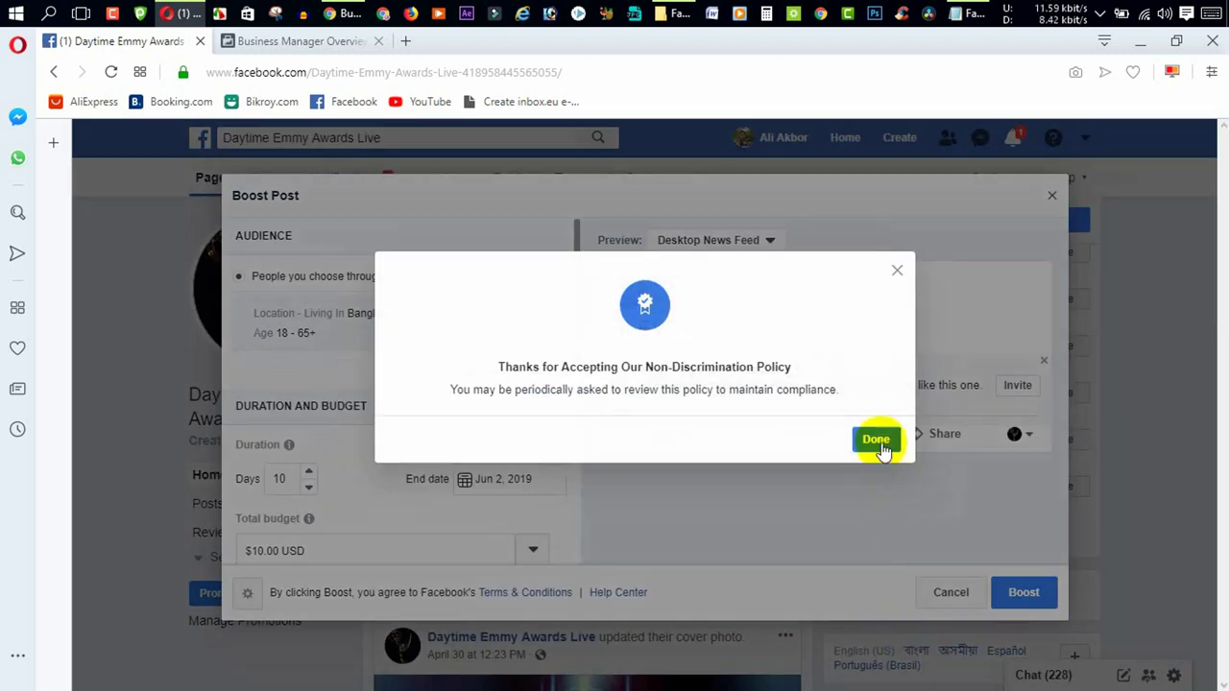
{"action": "left_click", "coordinate": [873, 437]}
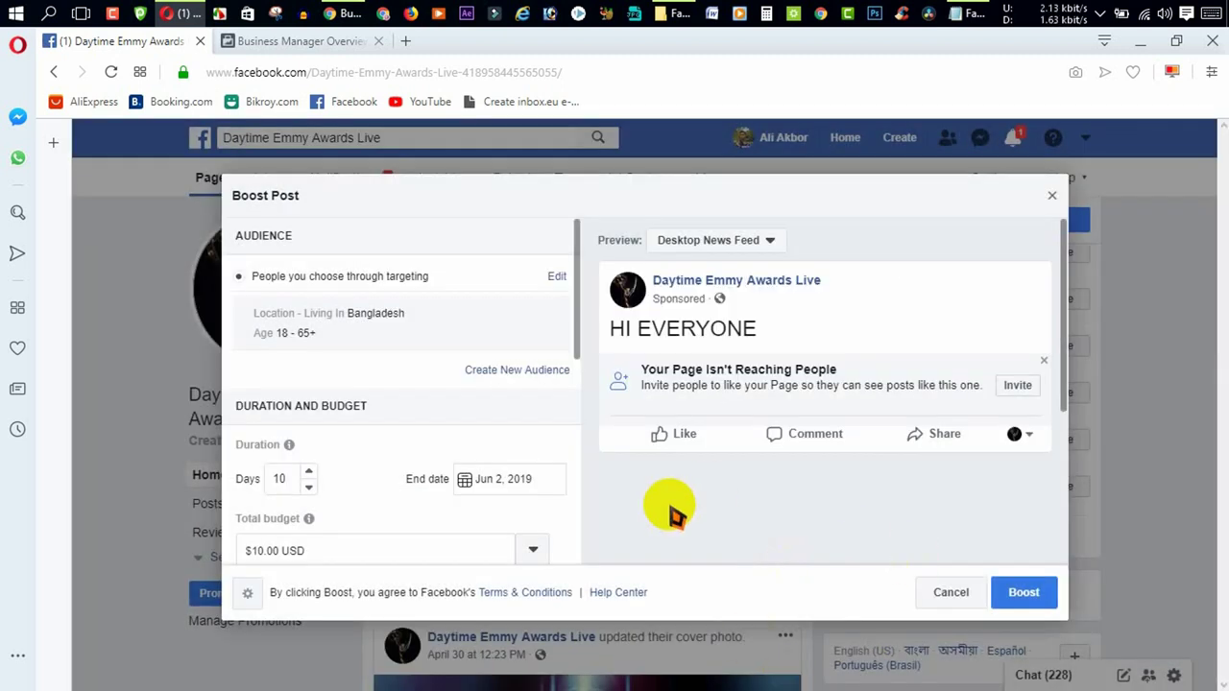
- Examine the audience, duration and total budget settings of the post boost
{"action": "scroll", "coordinate": [466, 398], "scroll_direction": "down", "scroll_amount": 1}
{"action": "scroll", "coordinate": [467, 398], "scroll_direction": "down", "scroll_amount": 3}
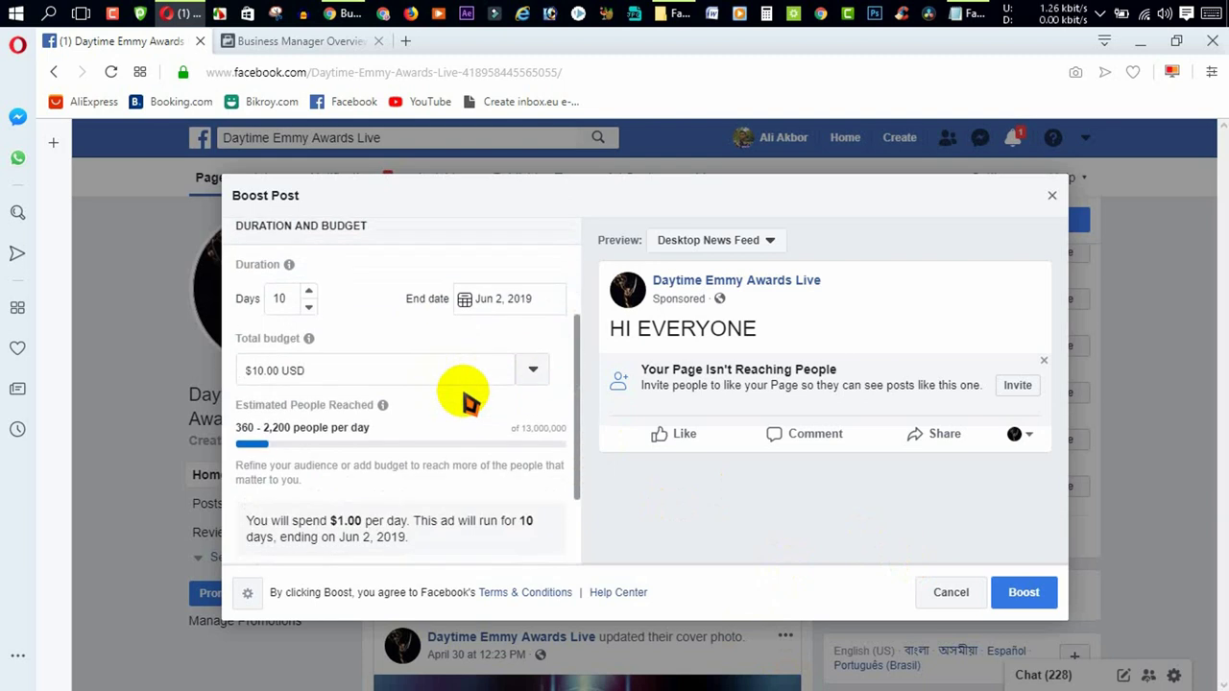
{"action": "scroll", "coordinate": [467, 397], "scroll_direction": "up", "scroll_amount": 4}
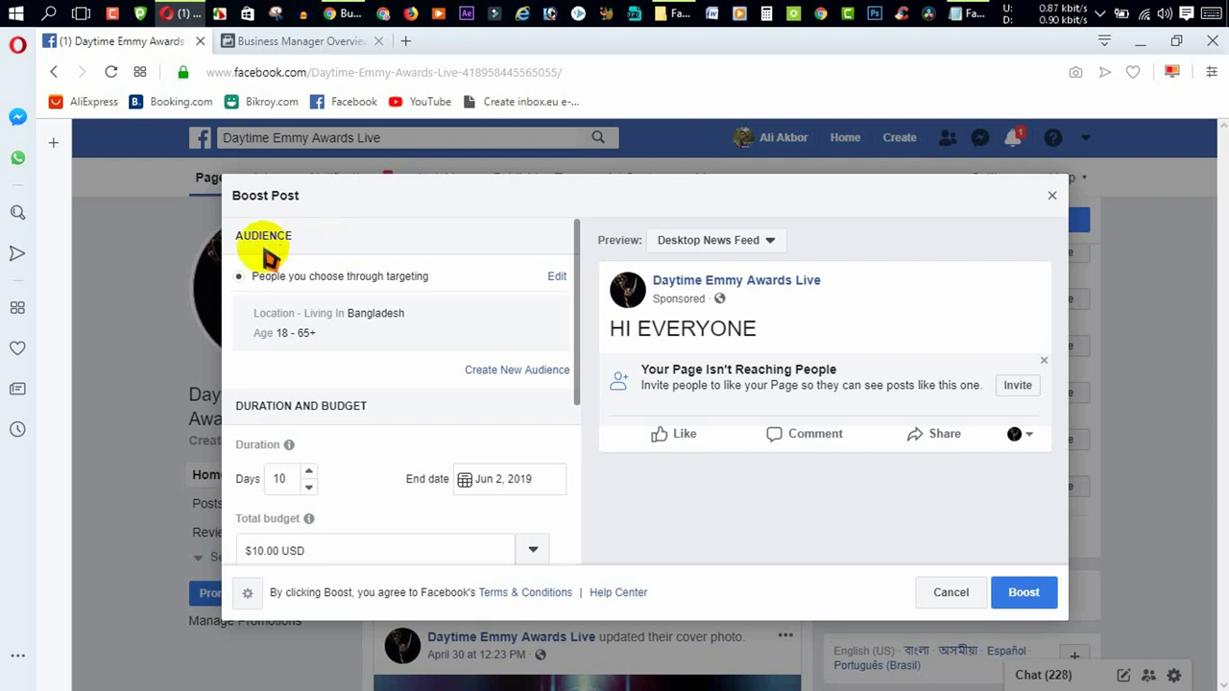
- Open the boost's targeted audience for editing, read the gender hint, try Women and set the gender back to All
{"action": "left_click", "coordinate": [557, 280]}
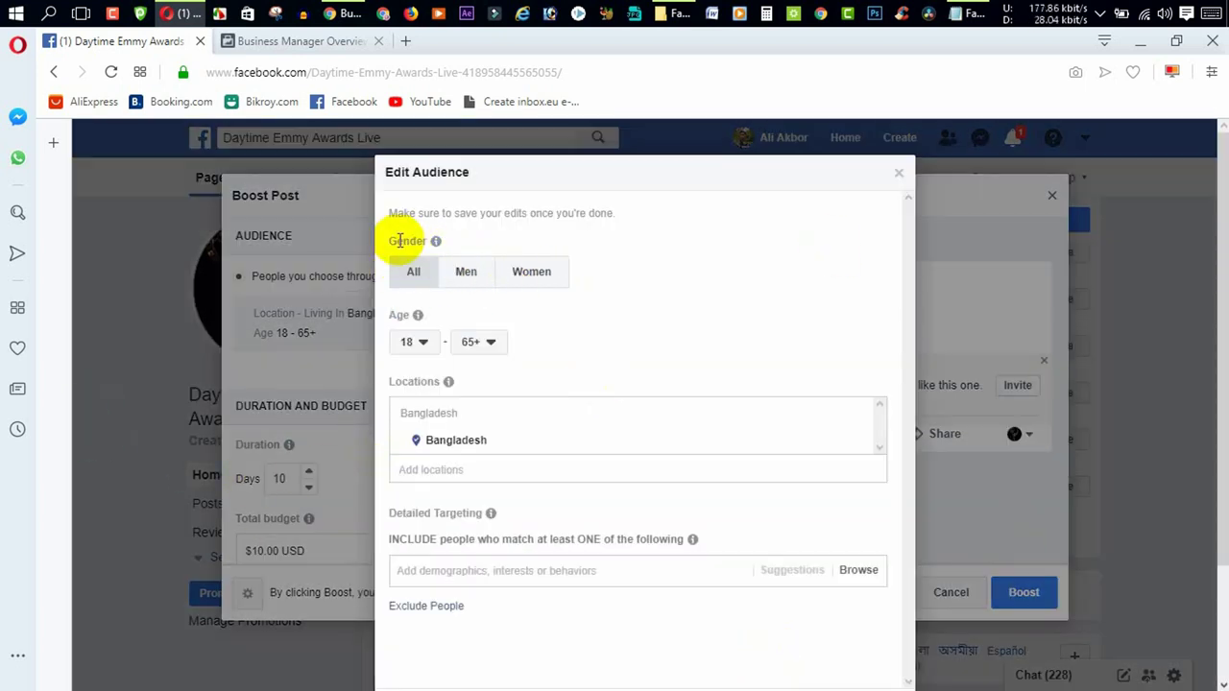
{"action": "left_click_drag", "start_coordinate": [391, 242], "coordinate": [439, 246]}
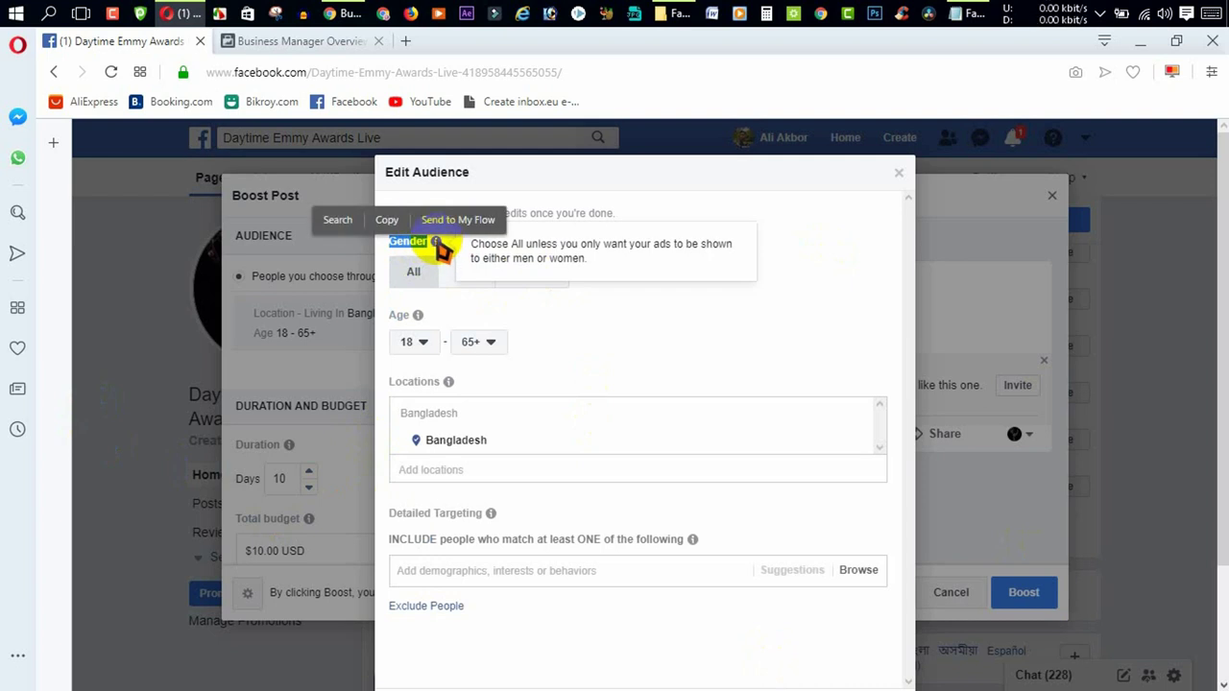
{"action": "left_click", "coordinate": [444, 250]}
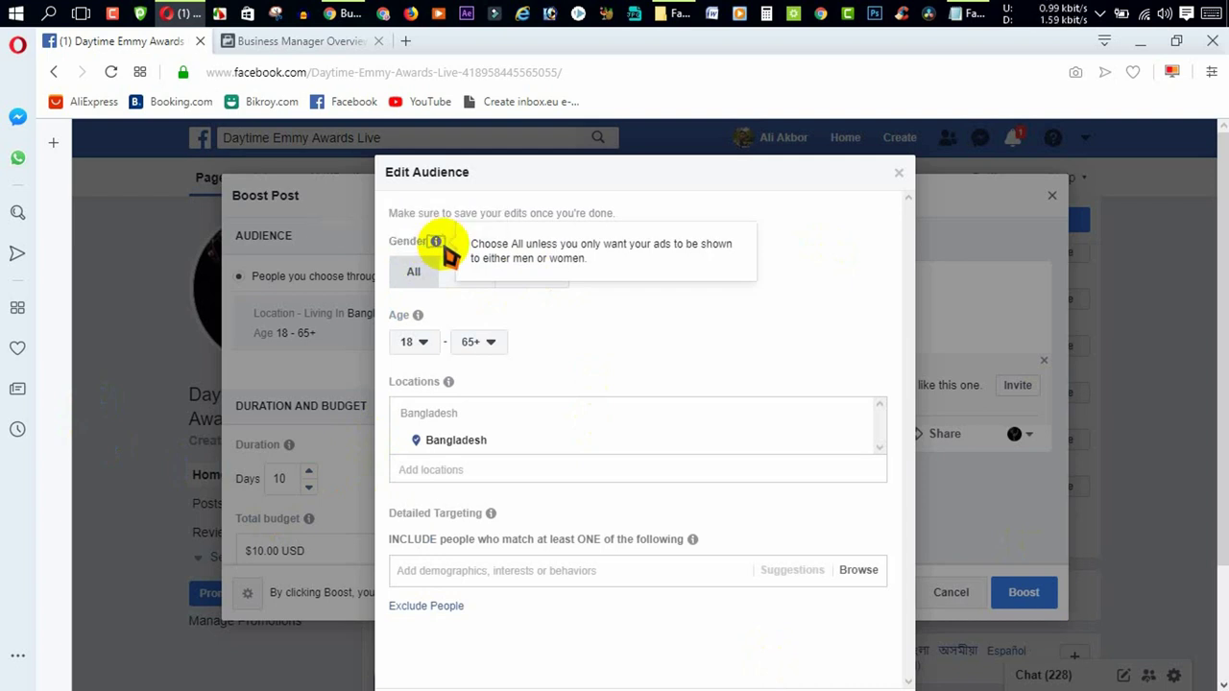
{"action": "left_click", "coordinate": [593, 304]}
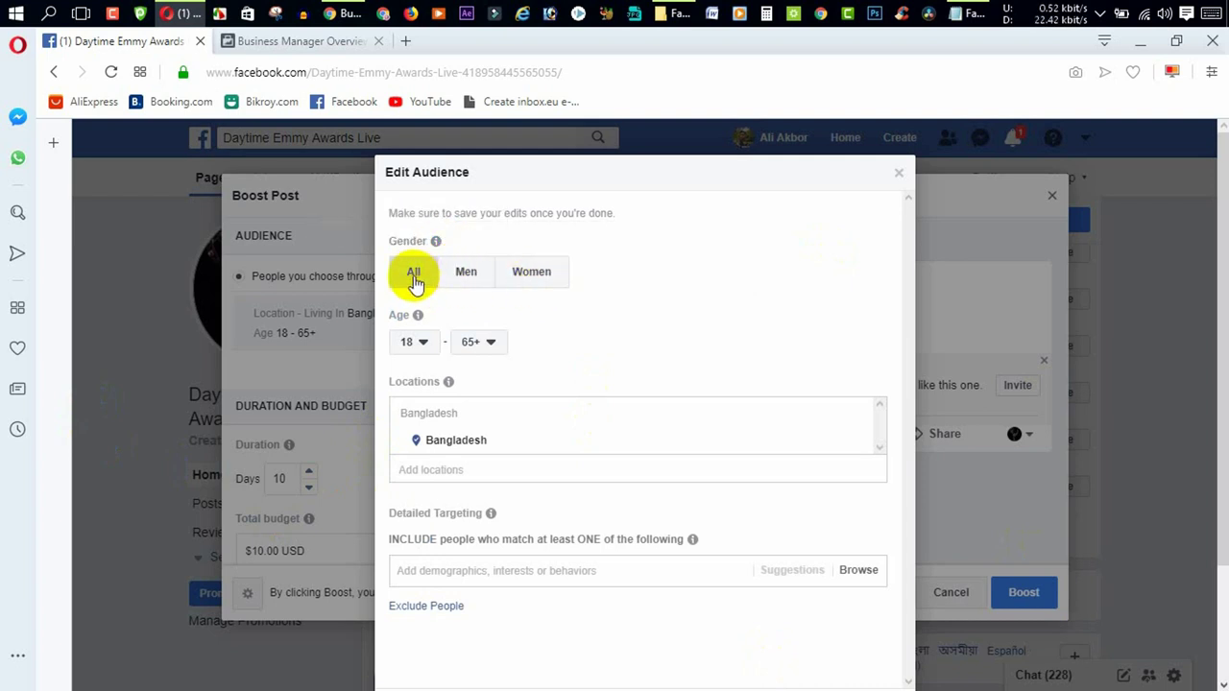
{"action": "left_click", "coordinate": [527, 275]}
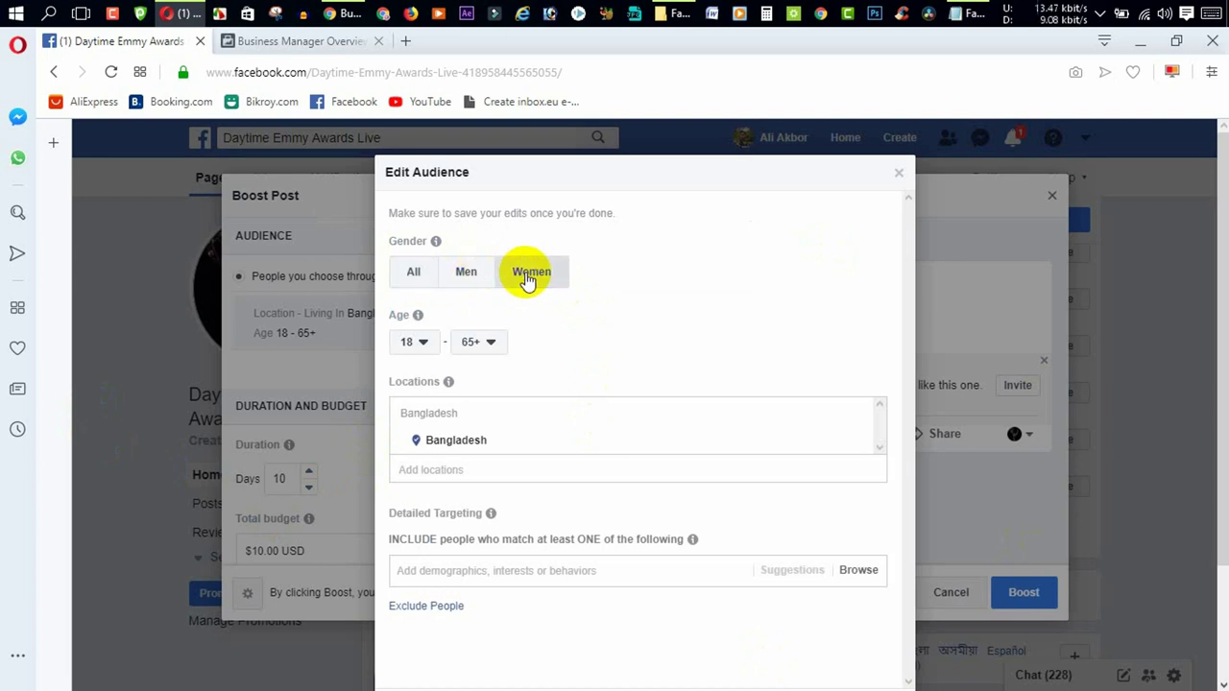
{"action": "left_click", "coordinate": [413, 278]}
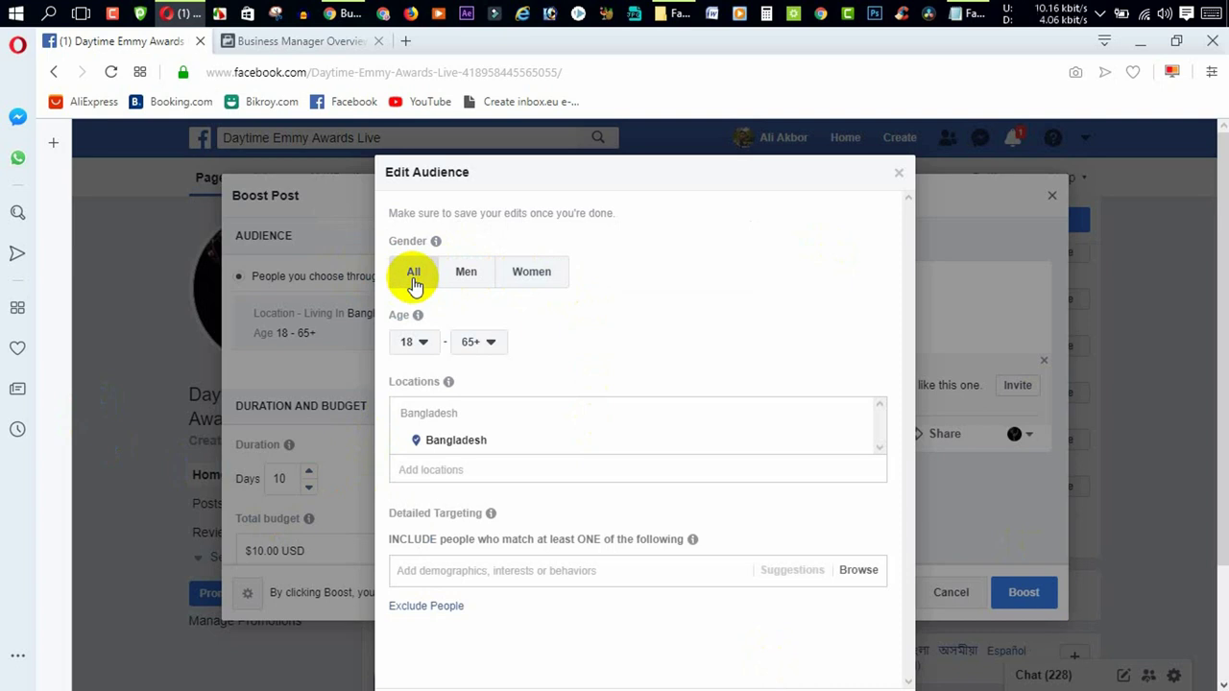
- Set the audience's age range to 18–30
{"action": "left_click", "coordinate": [415, 344]}
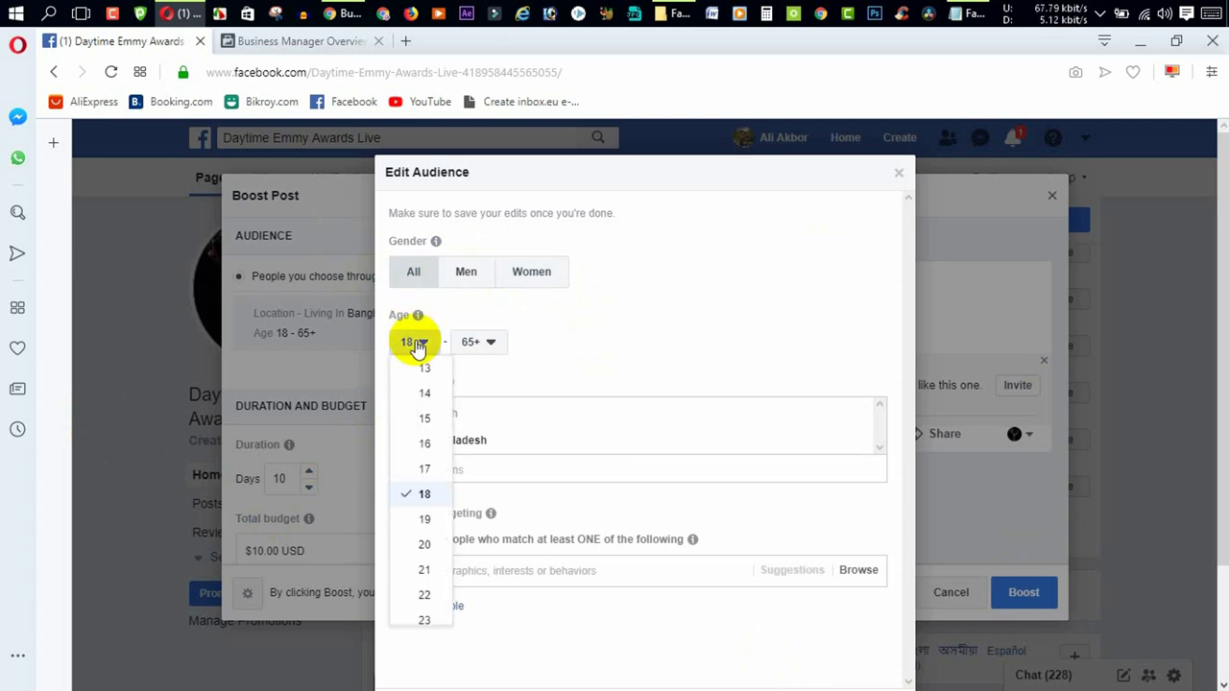
{"action": "left_click", "coordinate": [470, 343]}
{"action": "left_click", "coordinate": [486, 461]}
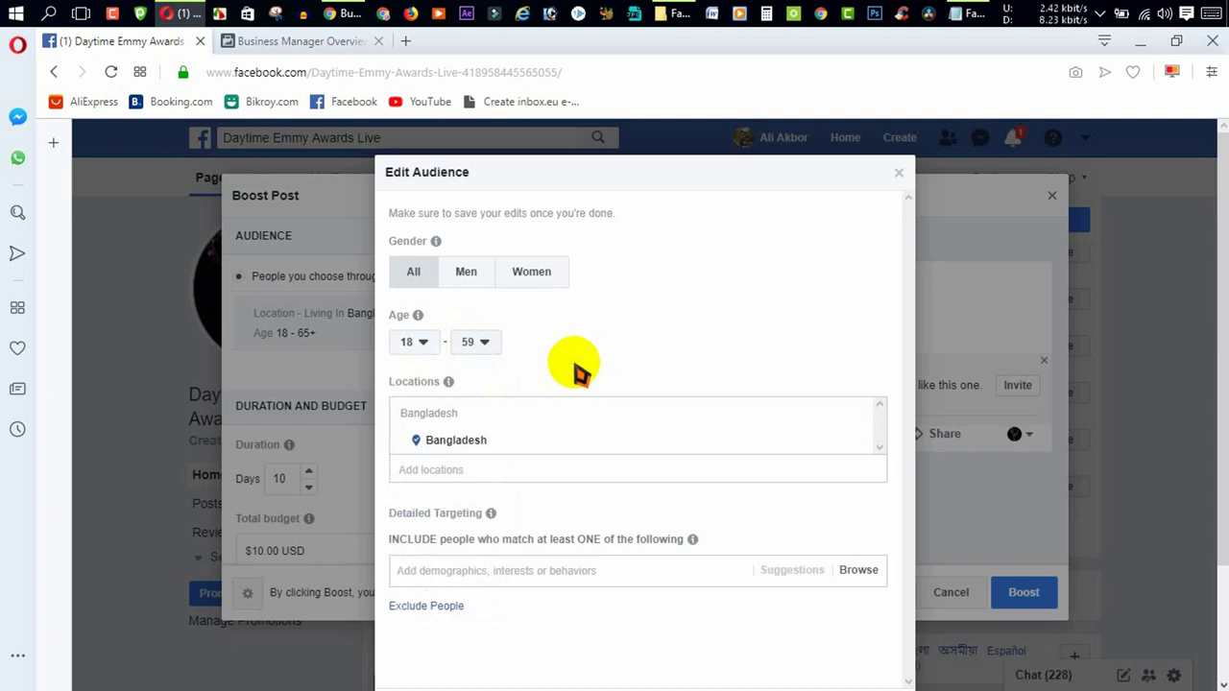
{"action": "left_click", "coordinate": [474, 342]}
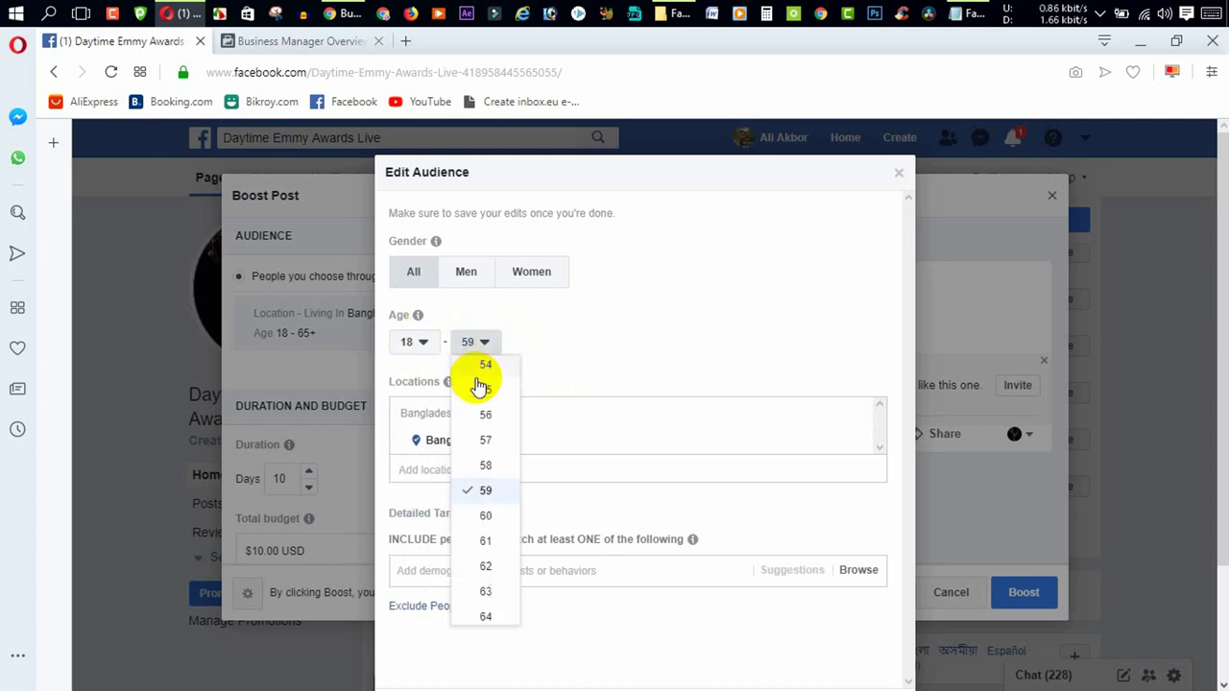
{"action": "scroll", "coordinate": [490, 449], "scroll_direction": "up", "scroll_amount": 5}
{"action": "scroll", "coordinate": [490, 450], "scroll_direction": "up", "scroll_amount": 4}
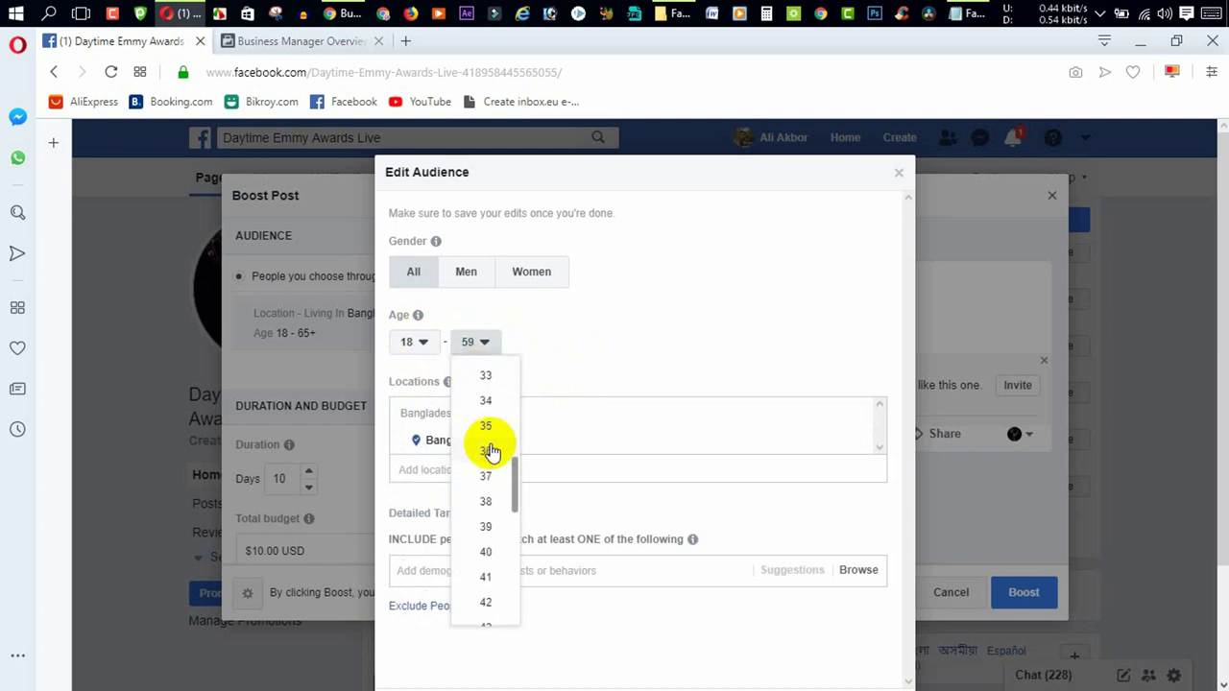
{"action": "key", "text": "Return"}
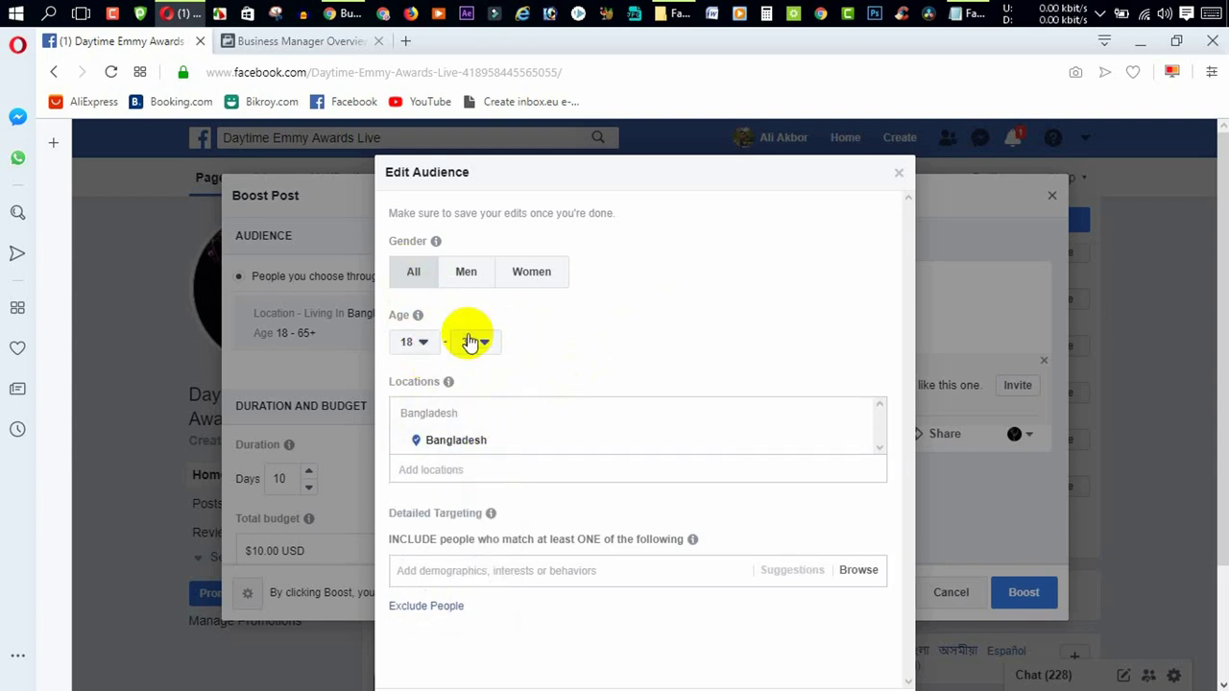
- Replace the Bangladesh location of the audience with the city of Dhaka, Dhaka Division
{"action": "left_click", "coordinate": [408, 471]}
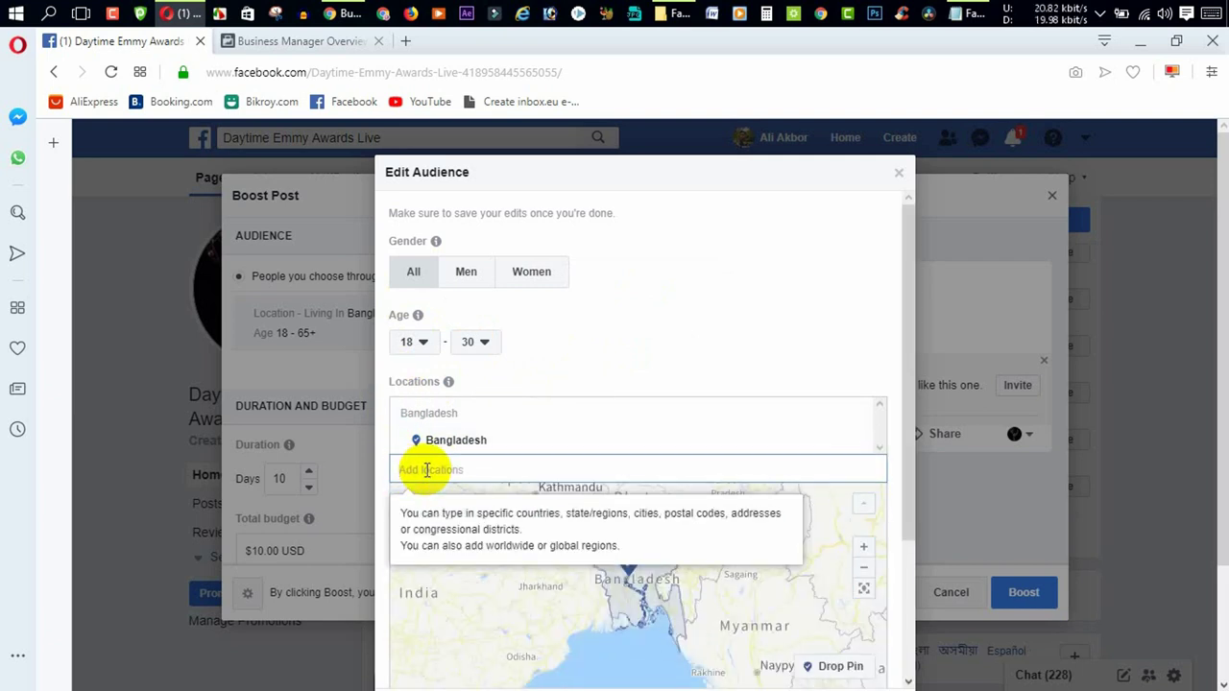
{"action": "scroll", "coordinate": [429, 478], "scroll_direction": "down", "scroll_amount": 1}
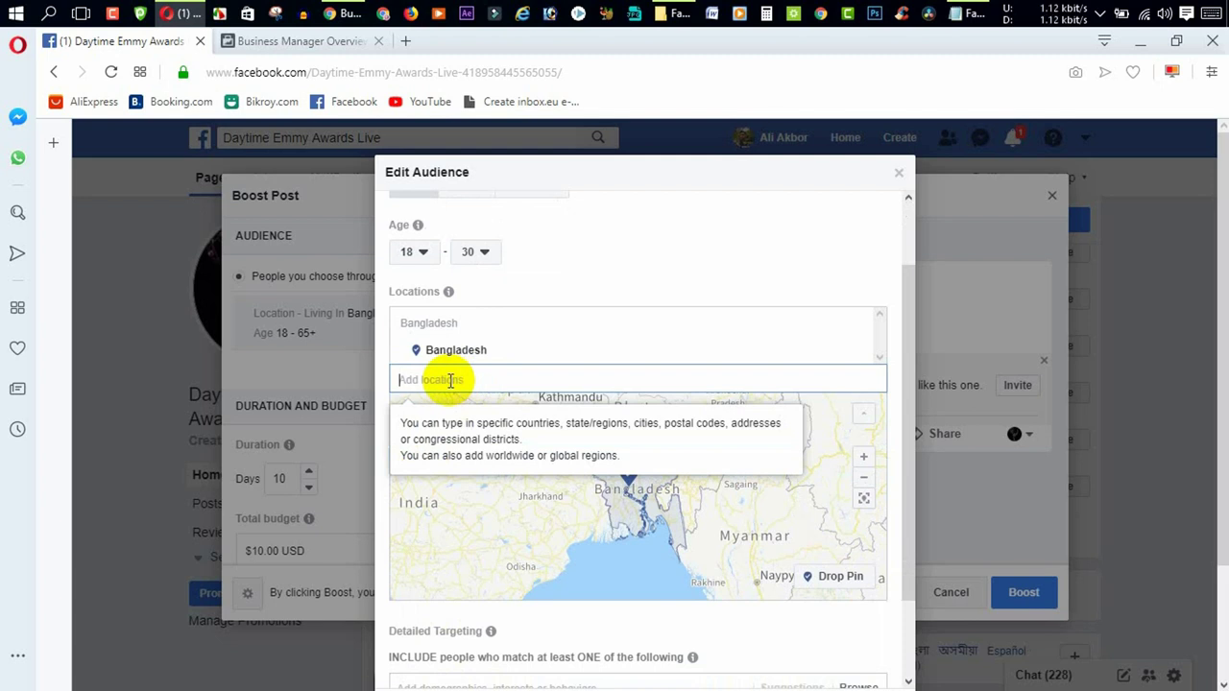
{"action": "scroll", "coordinate": [450, 384], "scroll_direction": "down", "scroll_amount": 2}
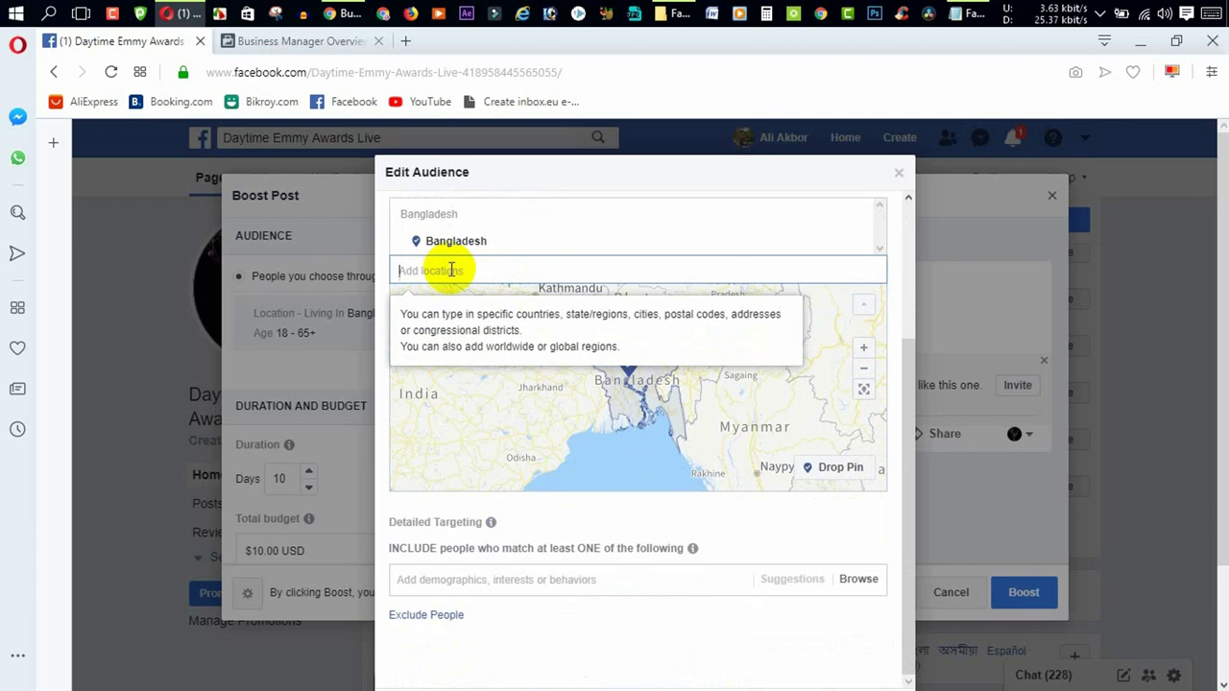
{"action": "mouse_move", "coordinate": [765, 241]}
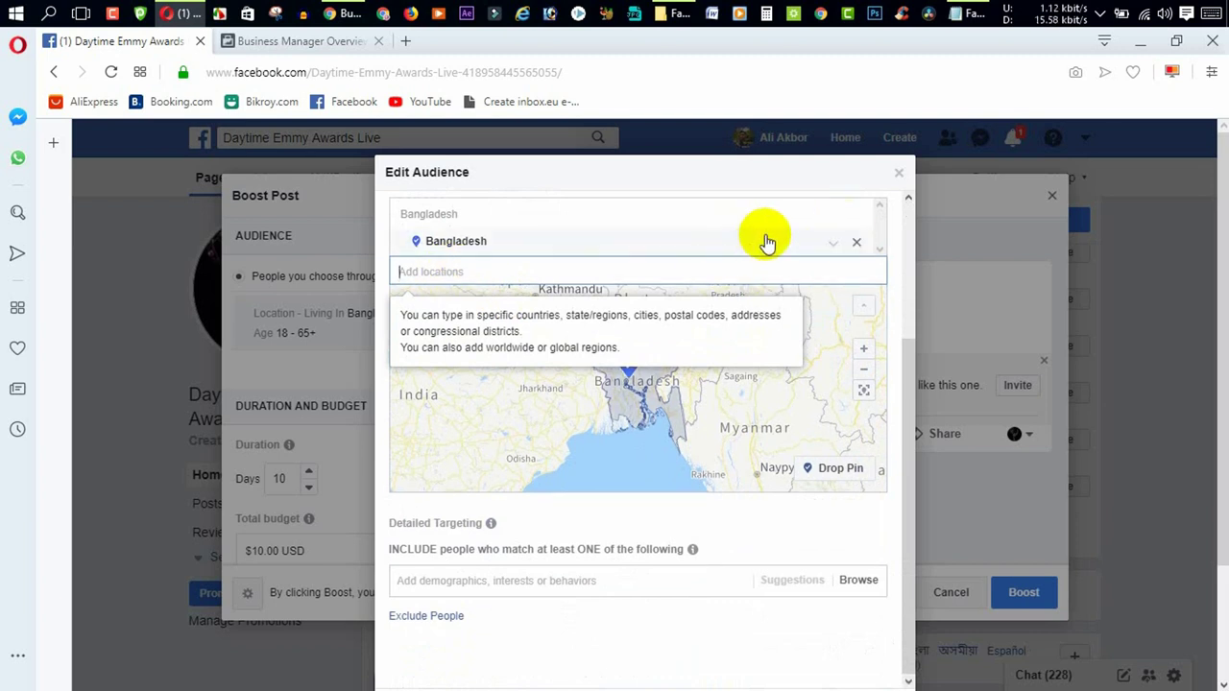
{"action": "left_click", "coordinate": [857, 246]}
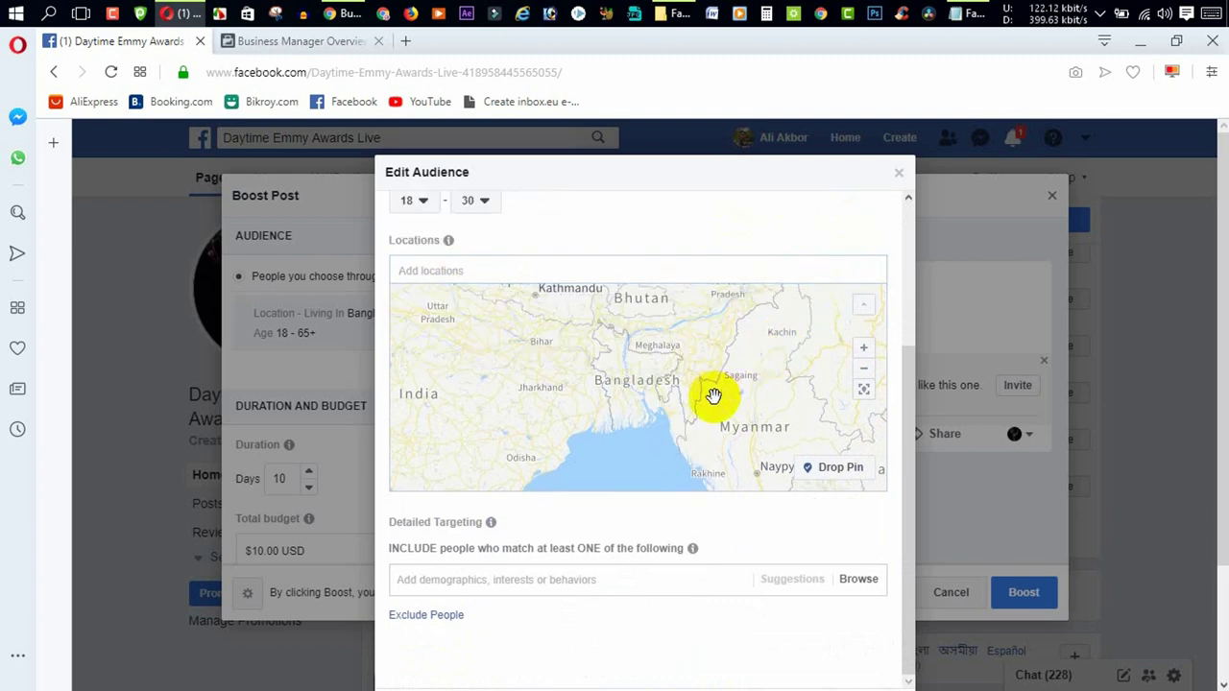
{"action": "left_click", "coordinate": [478, 271]}
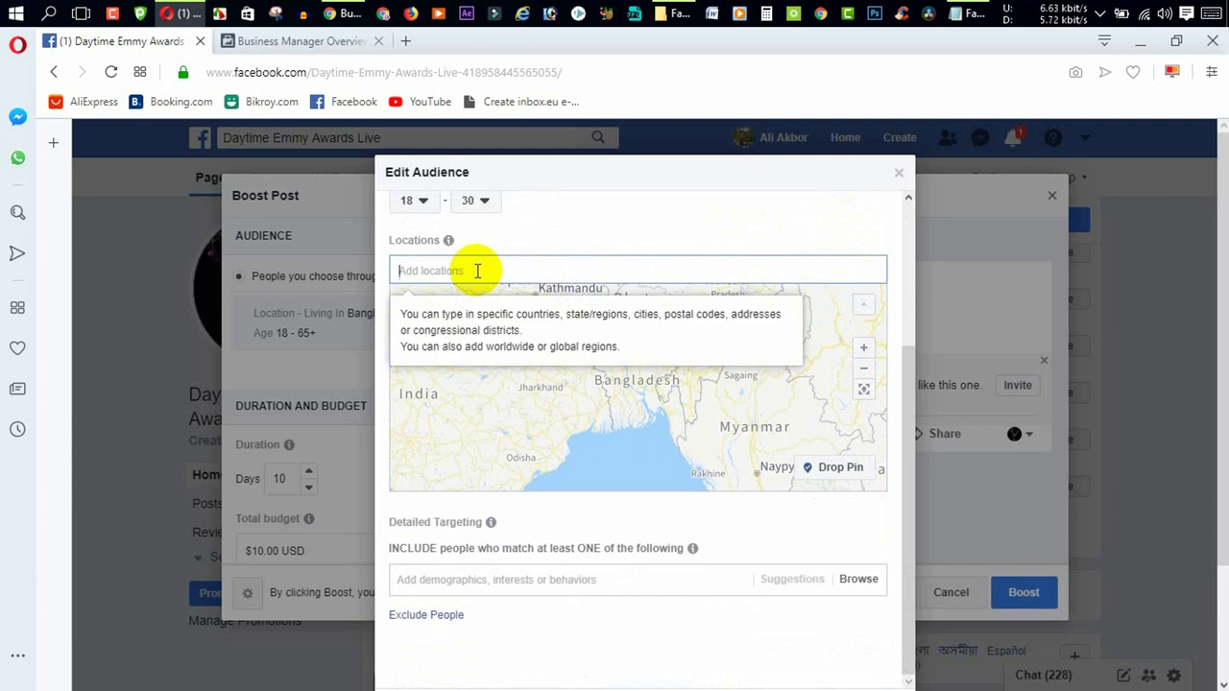
{"action": "type", "text": "dhak"}
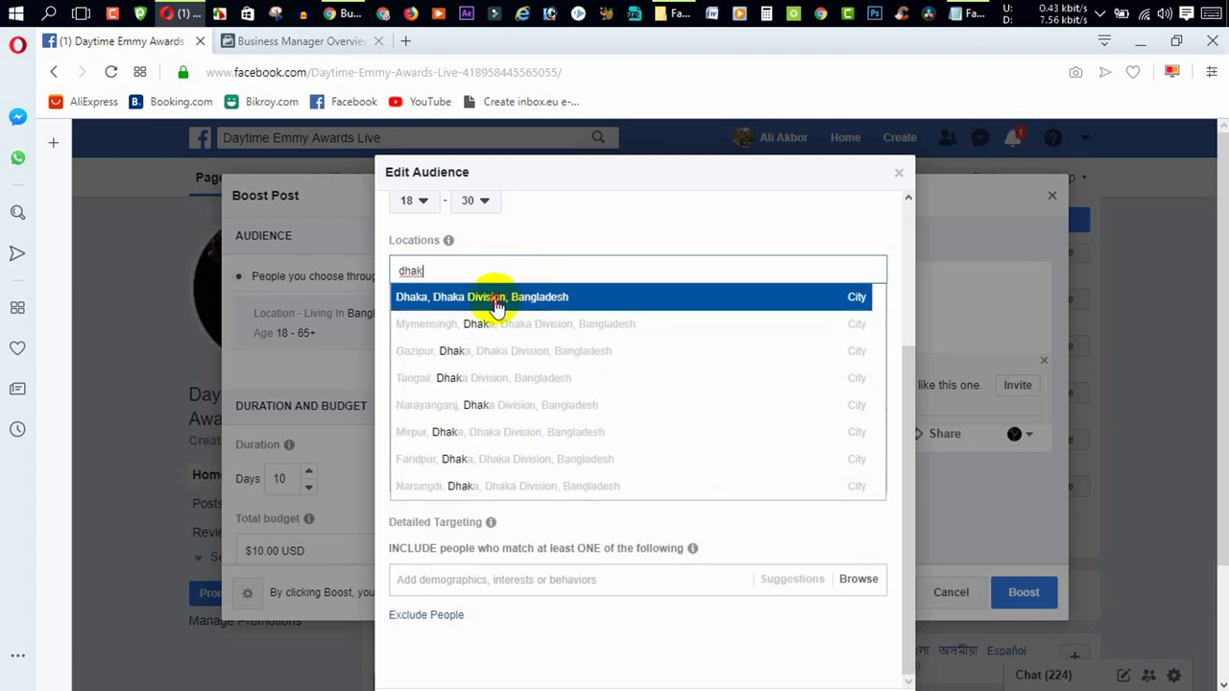
{"action": "left_click", "coordinate": [496, 294]}
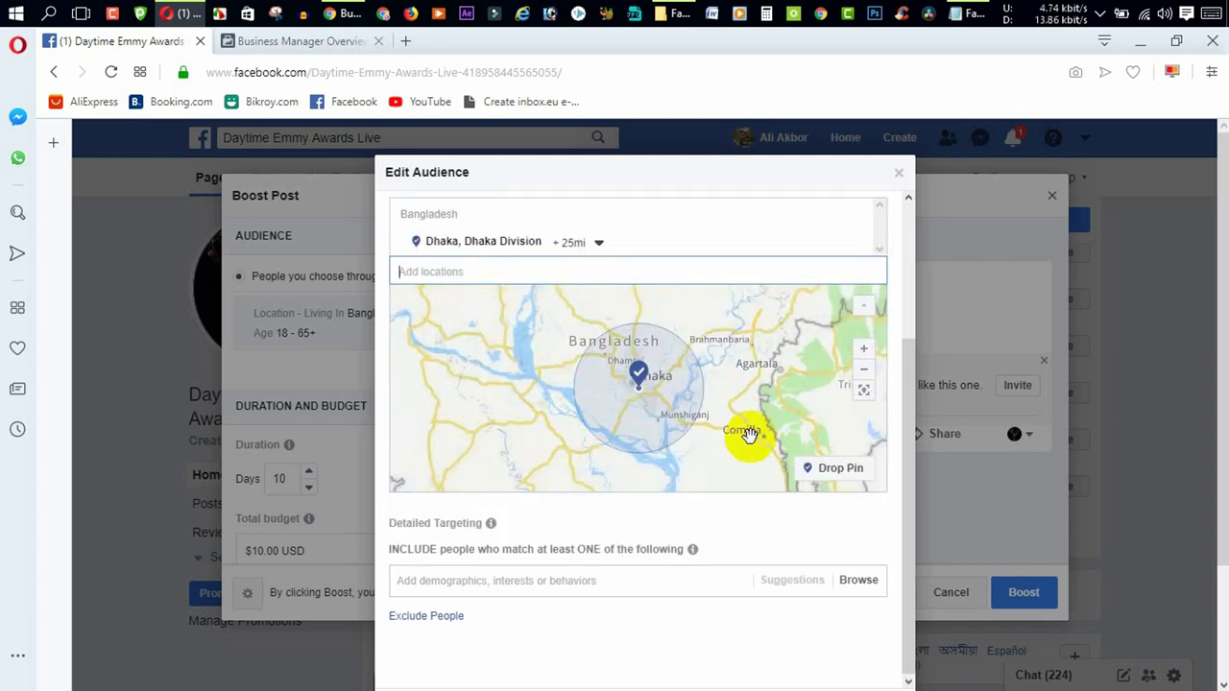
- Drop a location pin on the map just beside Comilla to add that area to the audience
{"action": "left_click", "coordinate": [817, 473]}
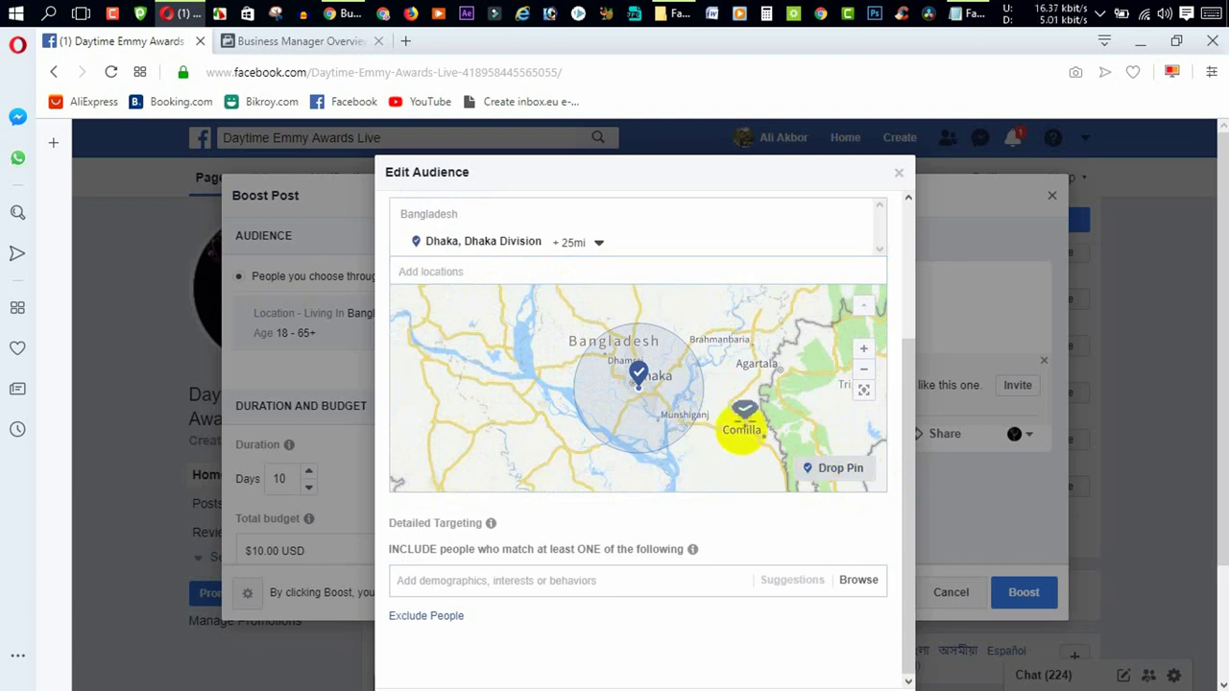
{"action": "left_click", "coordinate": [742, 420]}
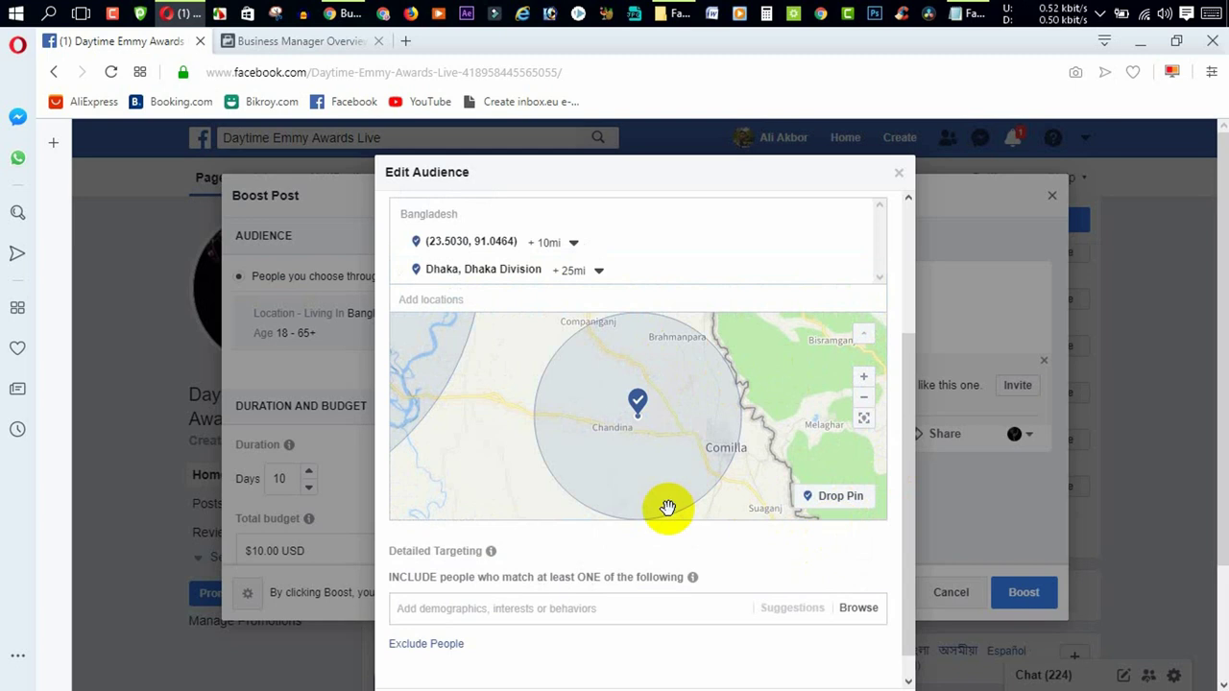
{"action": "scroll", "coordinate": [667, 507], "scroll_direction": "down", "scroll_amount": 1}
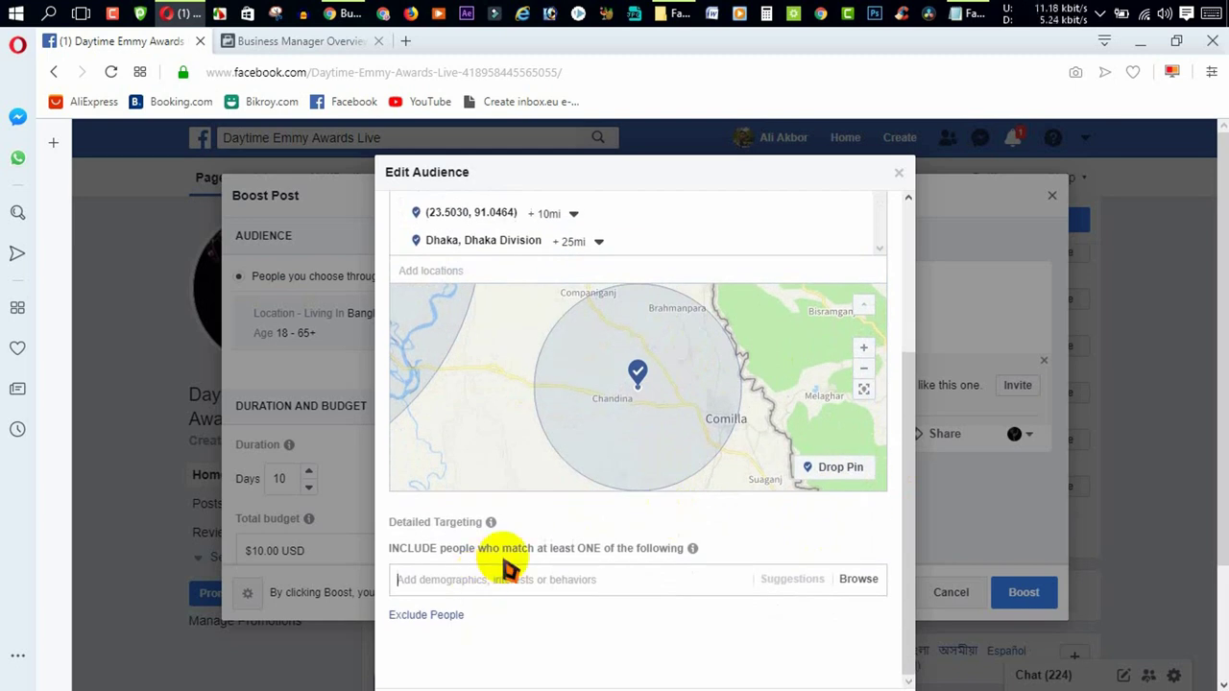
- Add the interest "Cosmetic" to the audience's detailed targeting
{"action": "scroll", "coordinate": [508, 567], "scroll_direction": "down", "scroll_amount": 3}
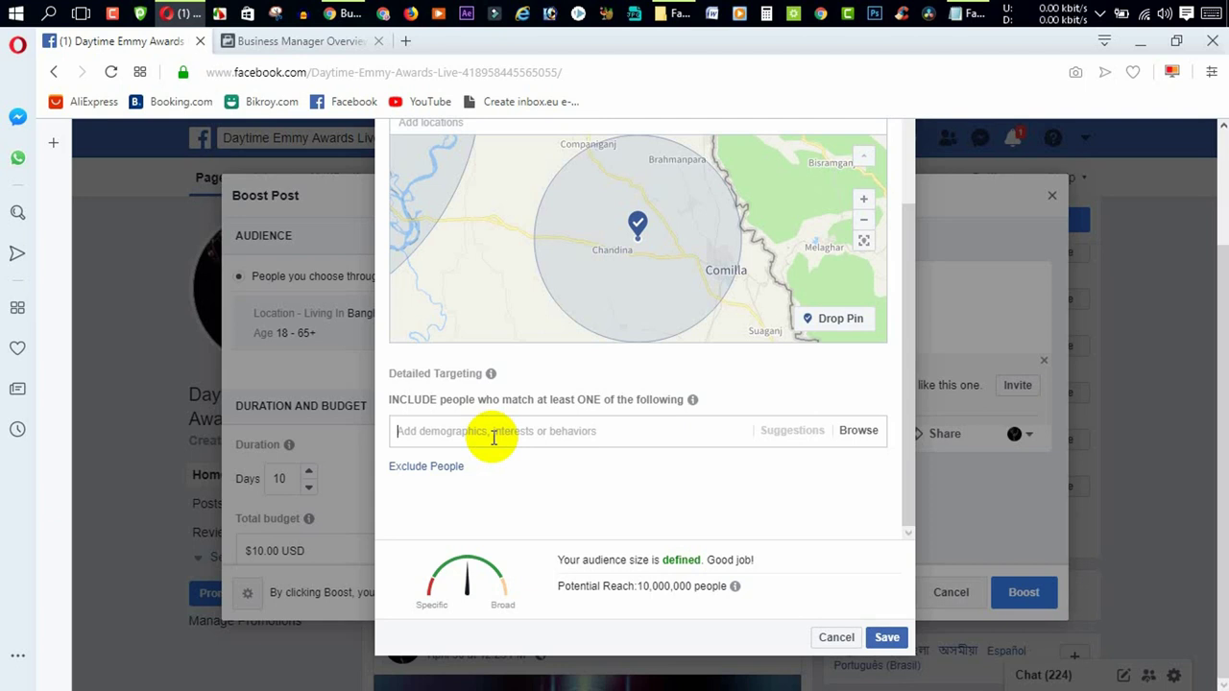
{"action": "type", "text": "cosm"}
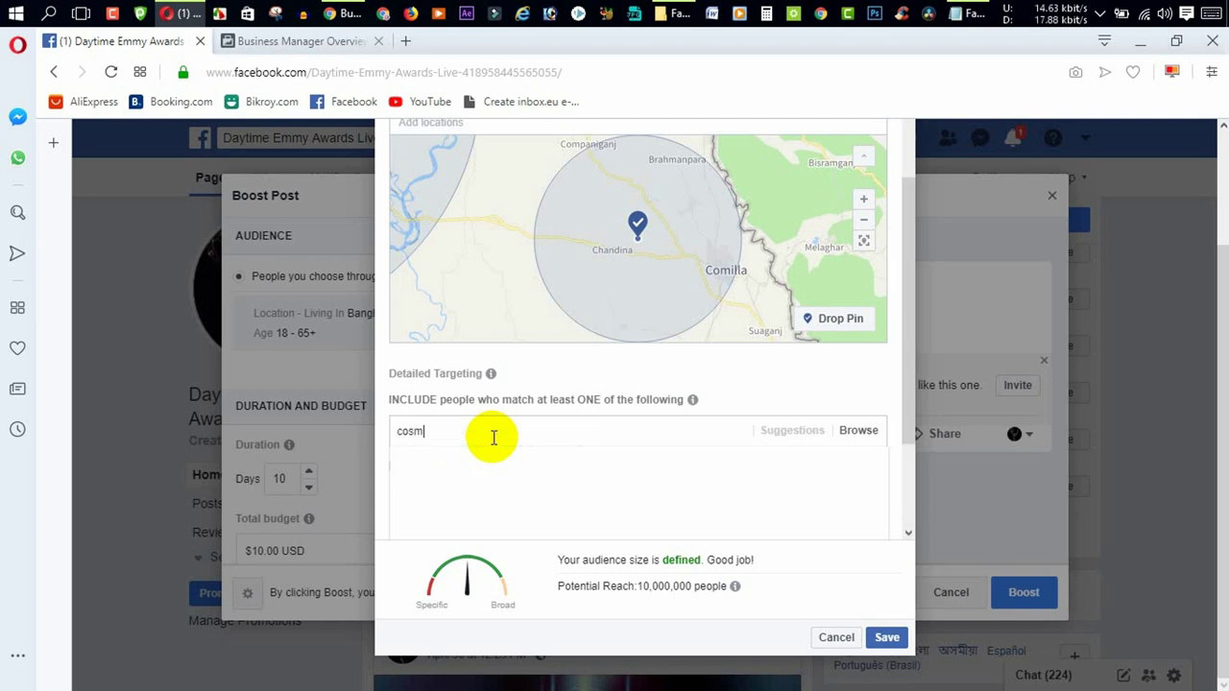
{"action": "type", "text": "etic"}
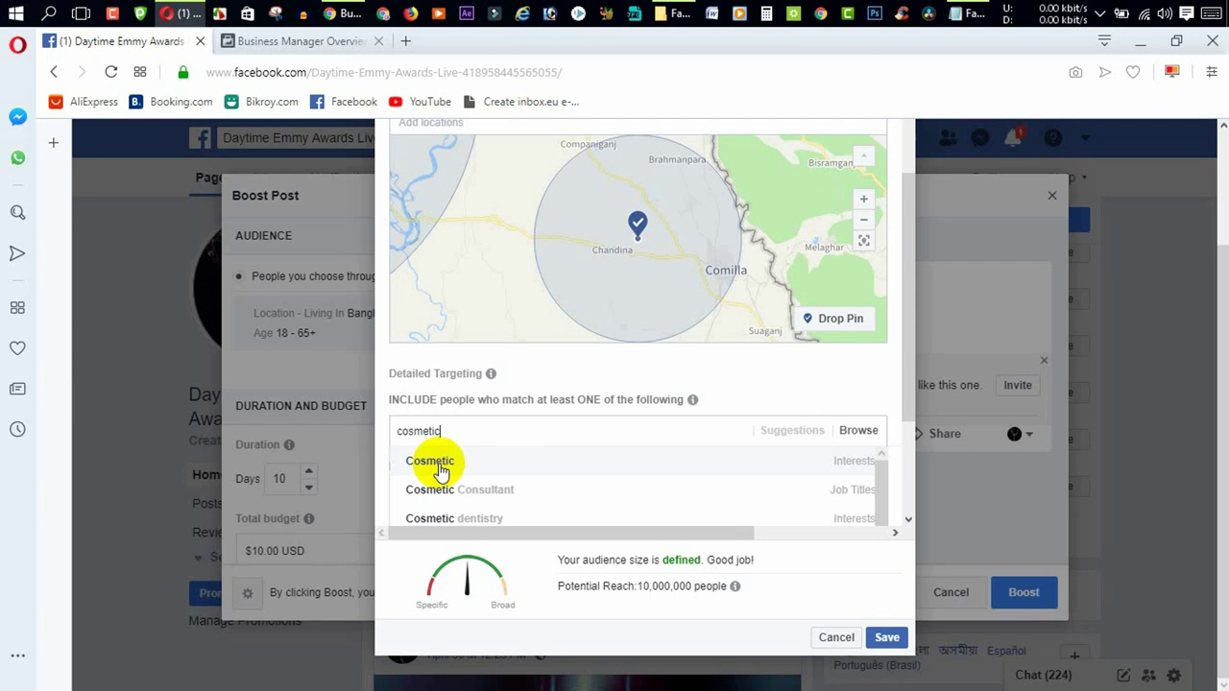
{"action": "left_click", "coordinate": [440, 467]}
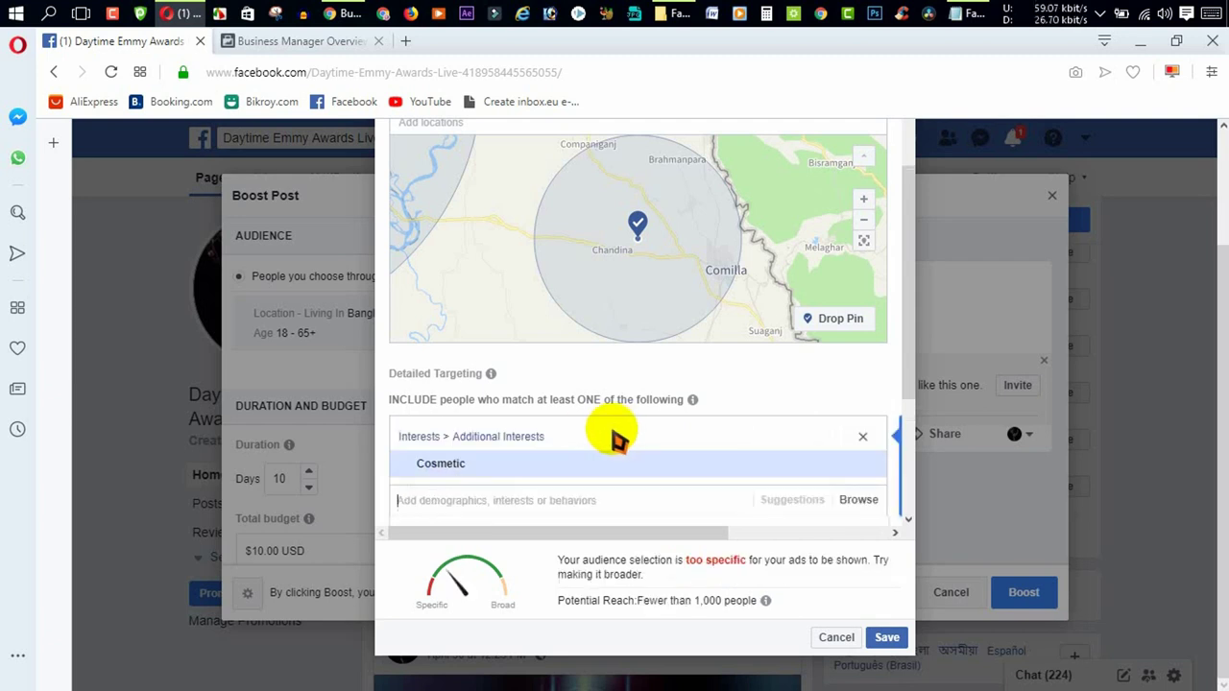
- Include "Beauty" as a second interest in the detailed targeting and save the edited audience
{"action": "left_click", "coordinate": [421, 500]}
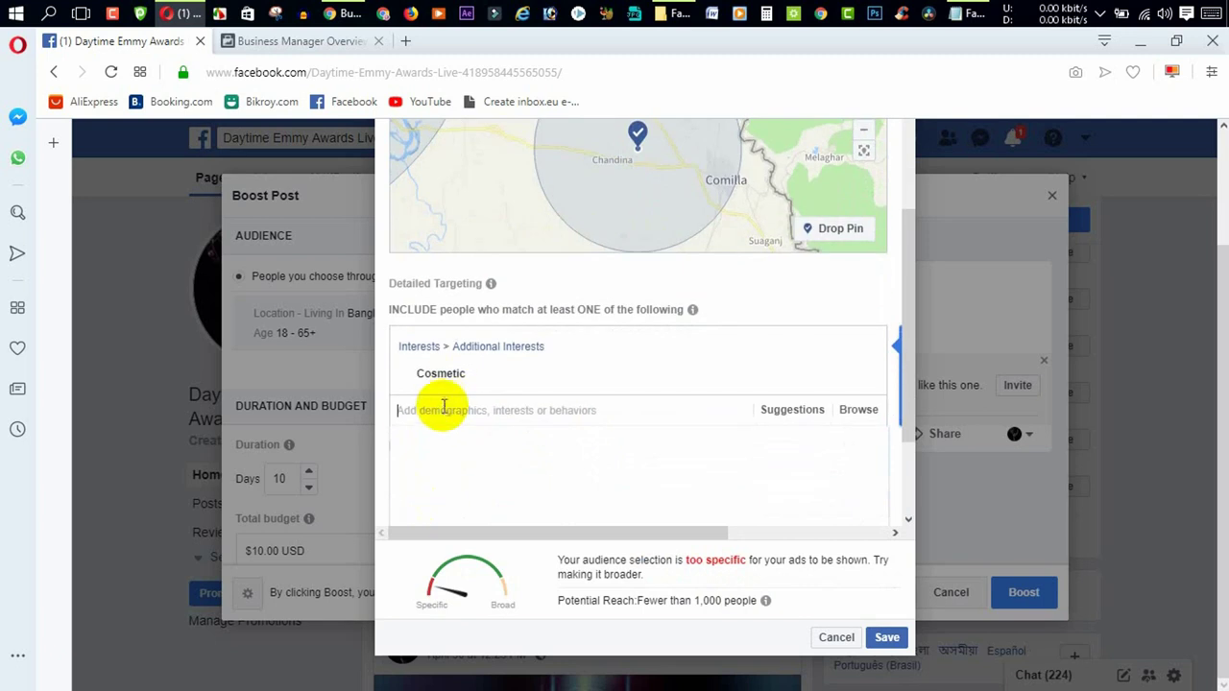
{"action": "type", "text": "b"}
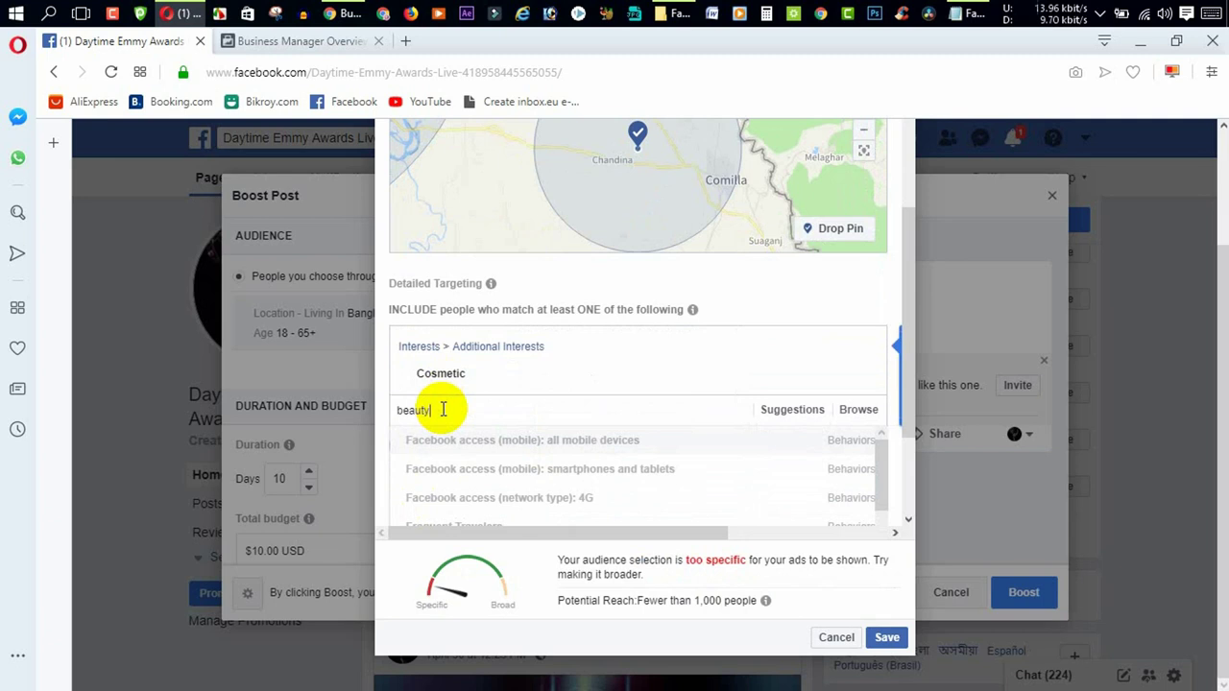
{"action": "type", "text": "eauty"}
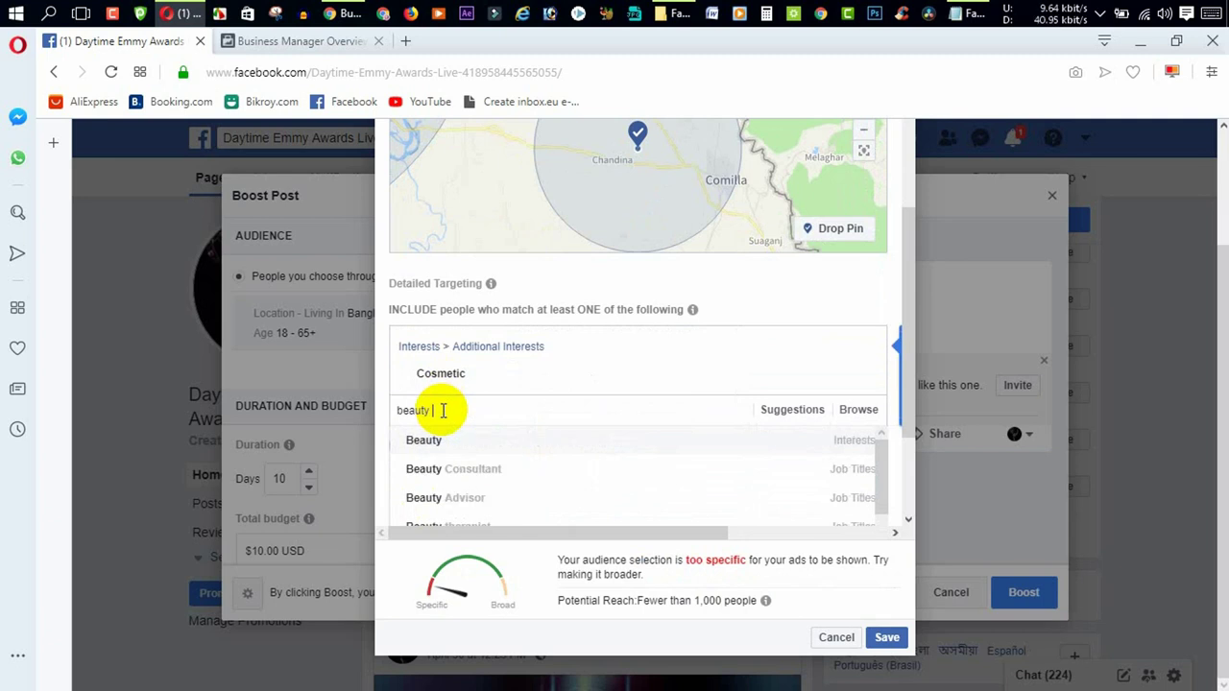
{"action": "left_click", "coordinate": [443, 447]}
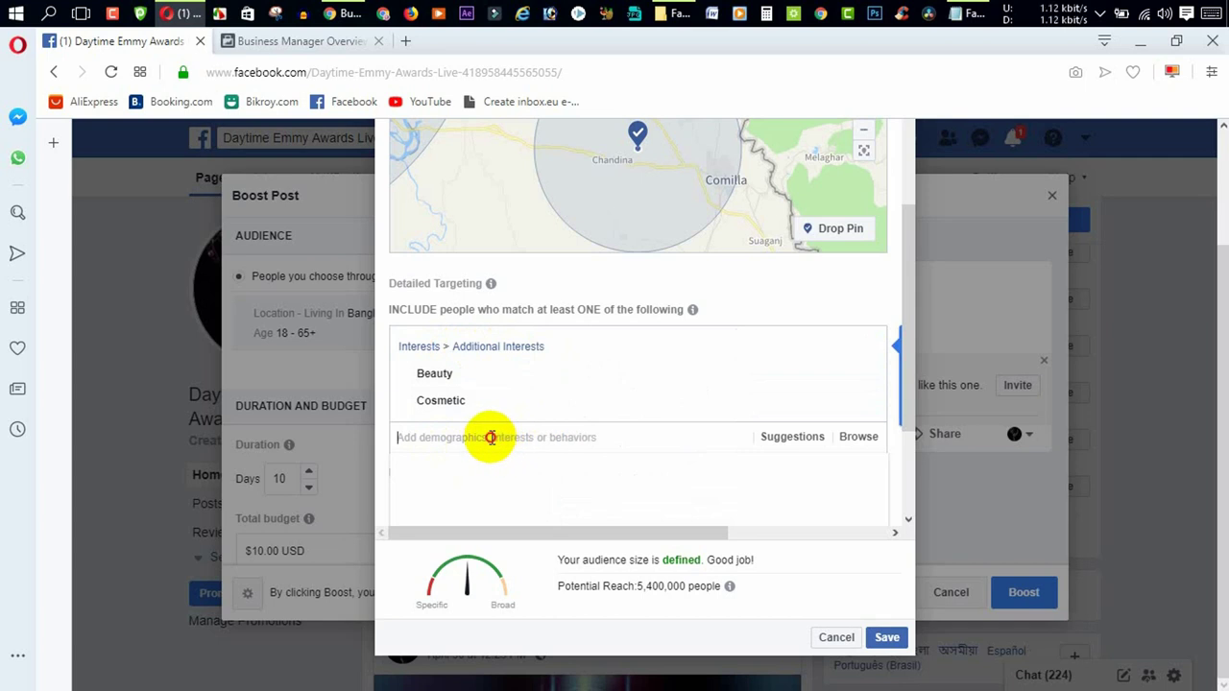
{"action": "left_click", "coordinate": [515, 438]}
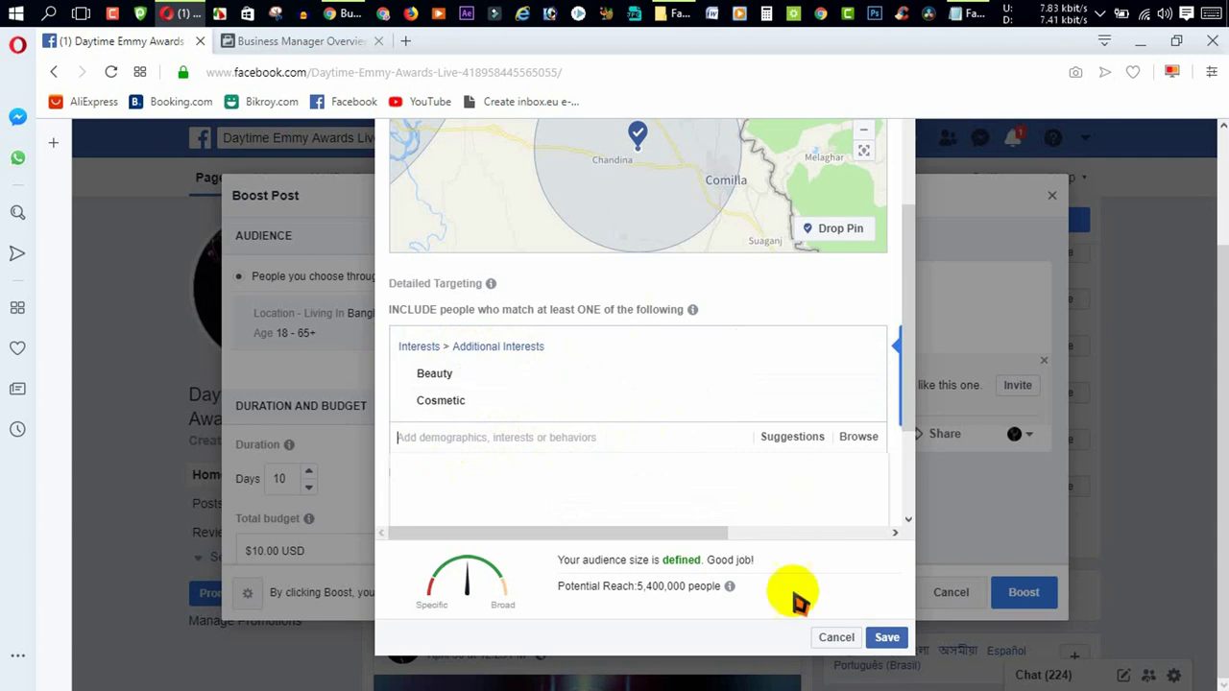
{"action": "left_click", "coordinate": [887, 638]}
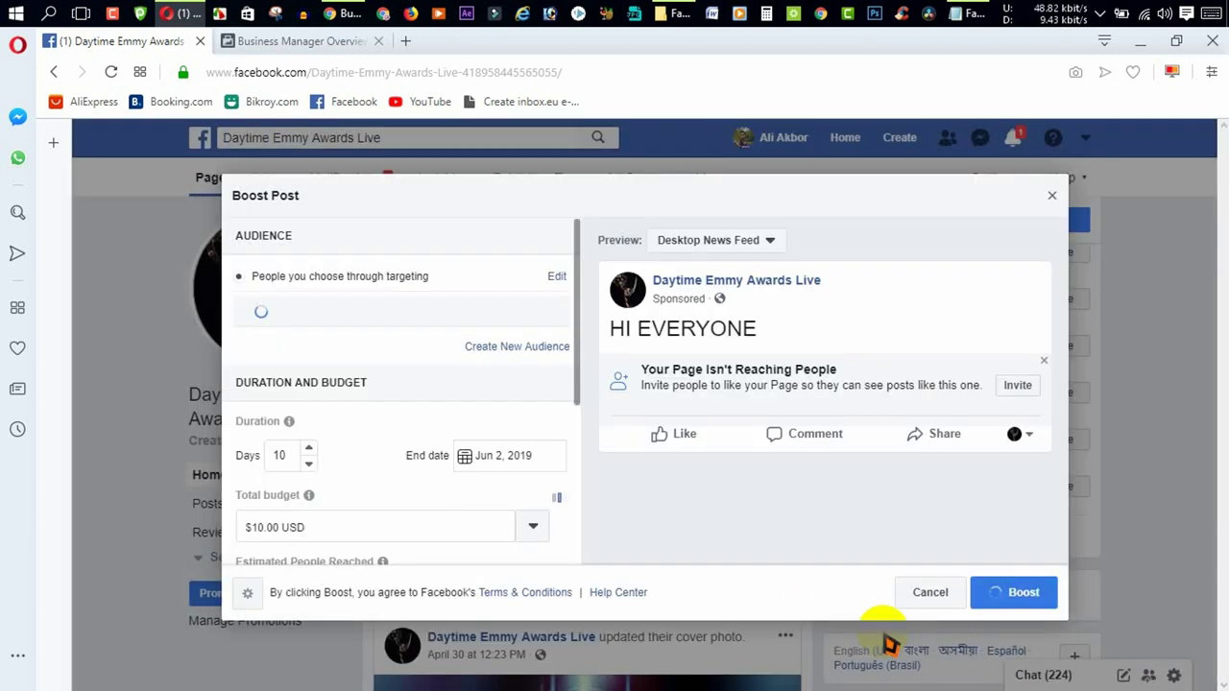
- Review the boost's duration, total budget, estimated reach and available payment currencies
{"action": "scroll", "coordinate": [379, 379], "scroll_direction": "down", "scroll_amount": 3}
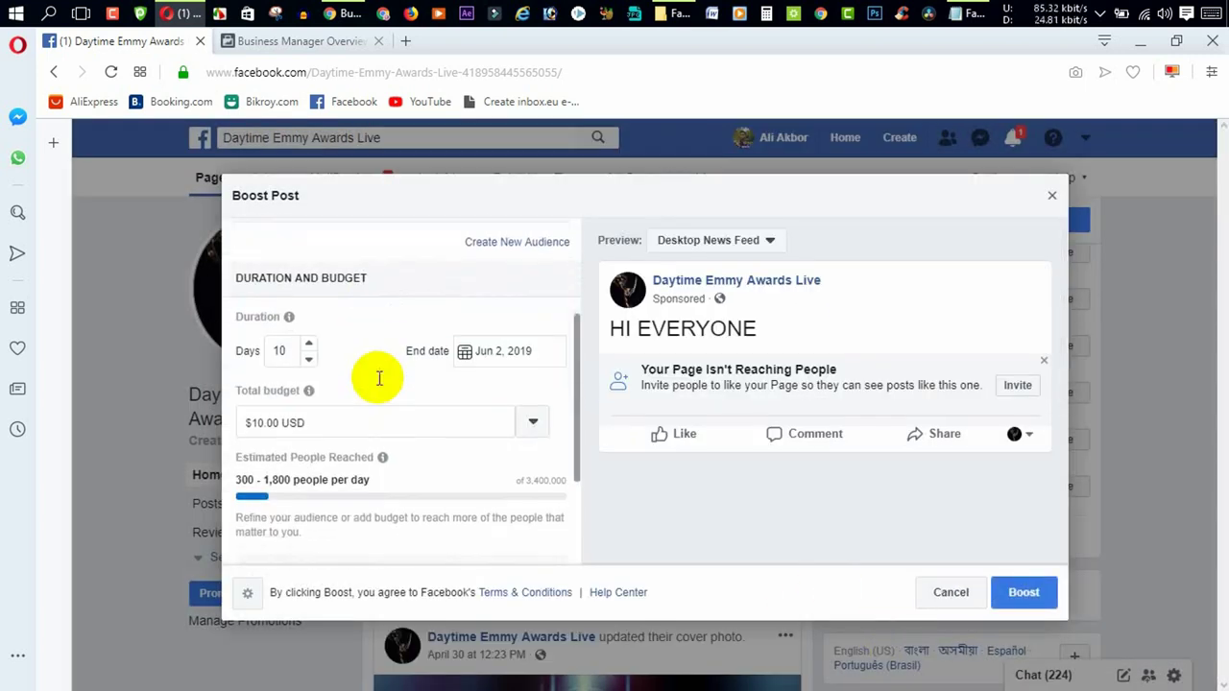
{"action": "left_click", "coordinate": [299, 344]}
{"action": "scroll", "coordinate": [317, 422], "scroll_direction": "down", "scroll_amount": 3}
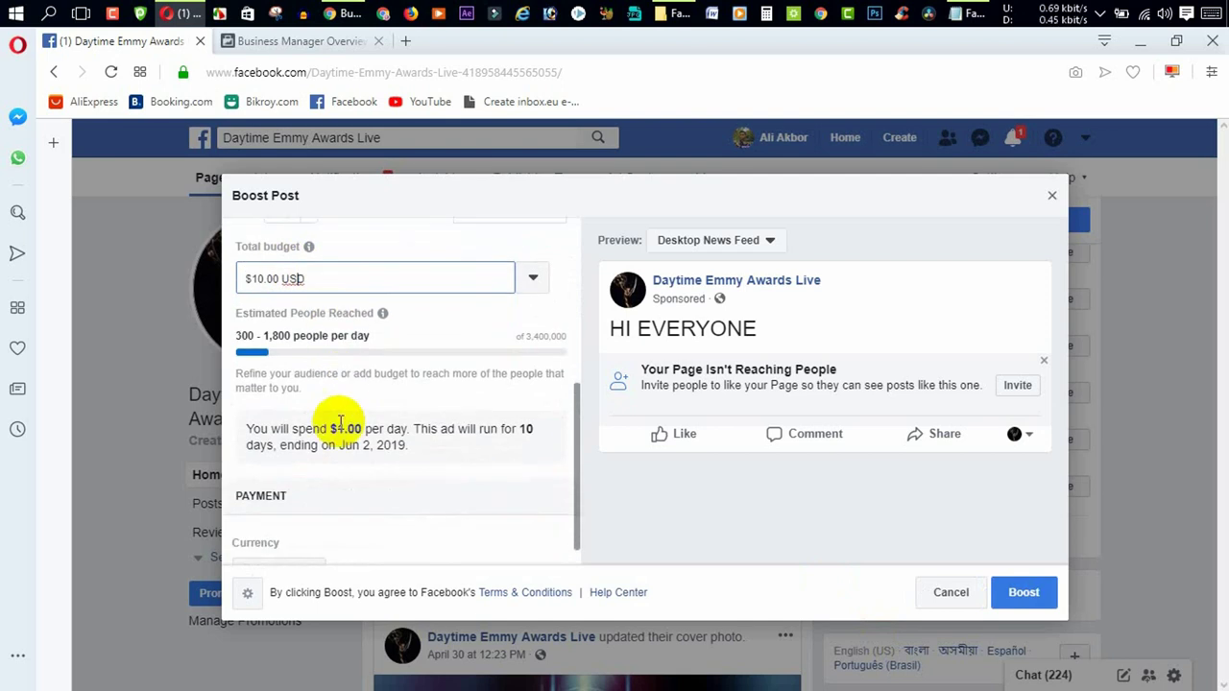
{"action": "left_click", "coordinate": [279, 541]}
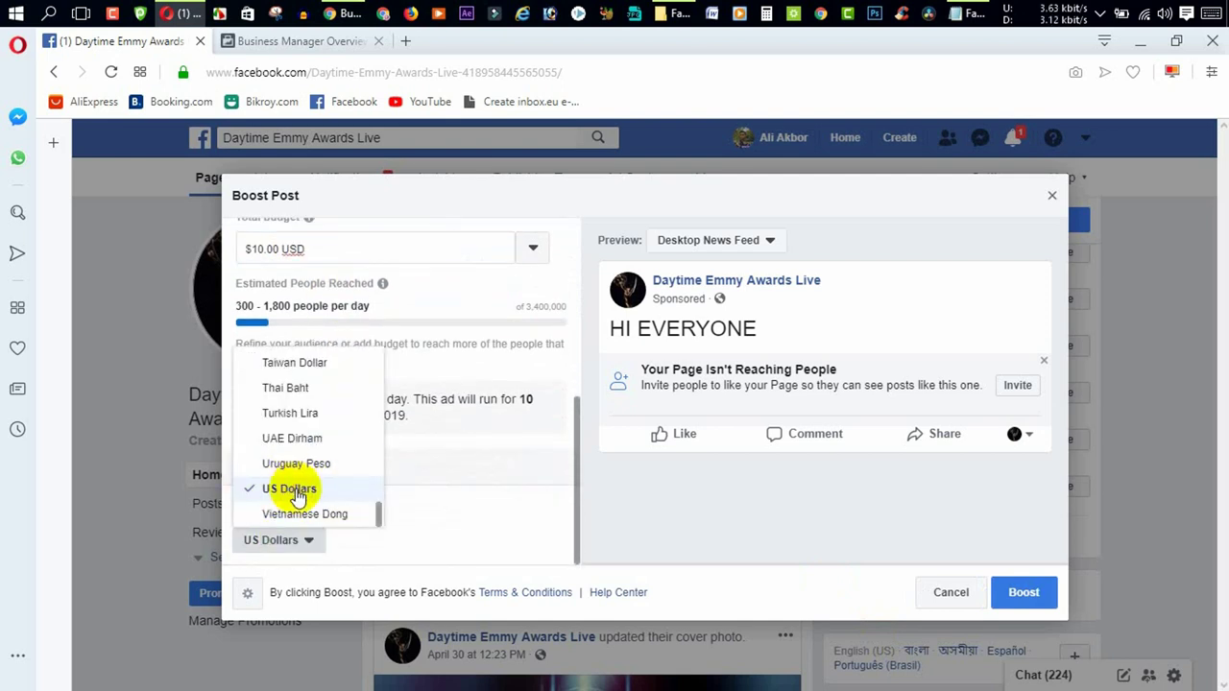
{"action": "left_click", "coordinate": [422, 488]}
{"action": "scroll", "coordinate": [439, 485], "scroll_direction": "up", "scroll_amount": 2}
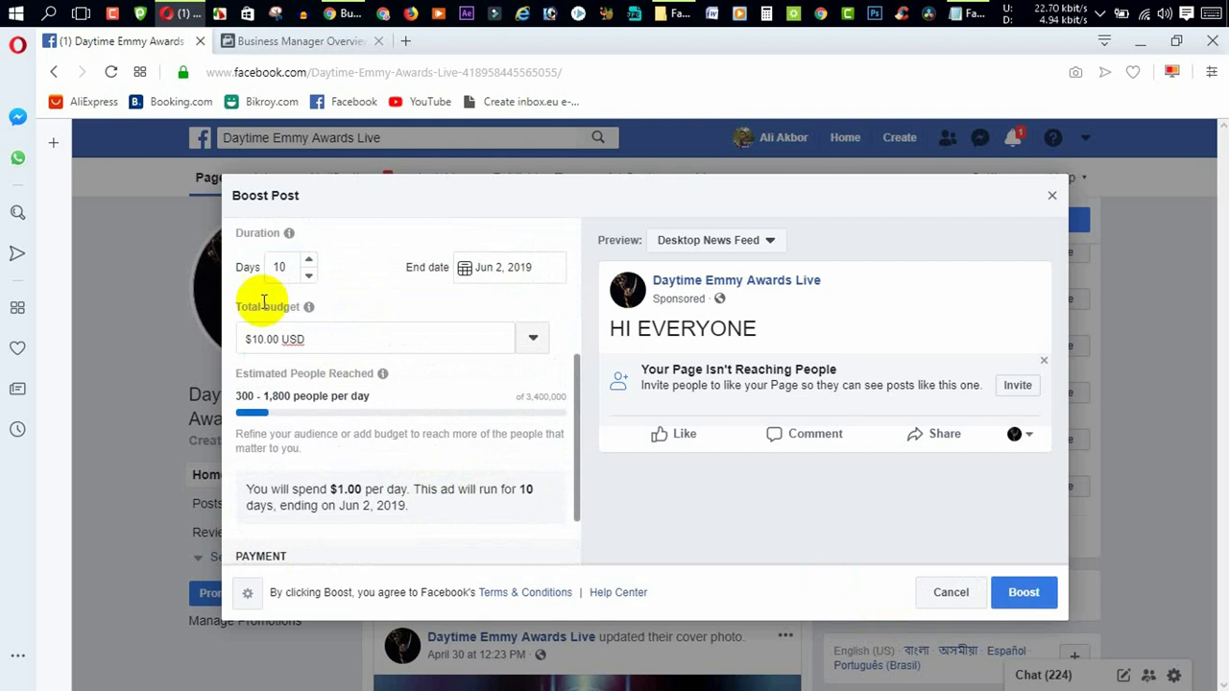
{"action": "left_click", "coordinate": [281, 338]}
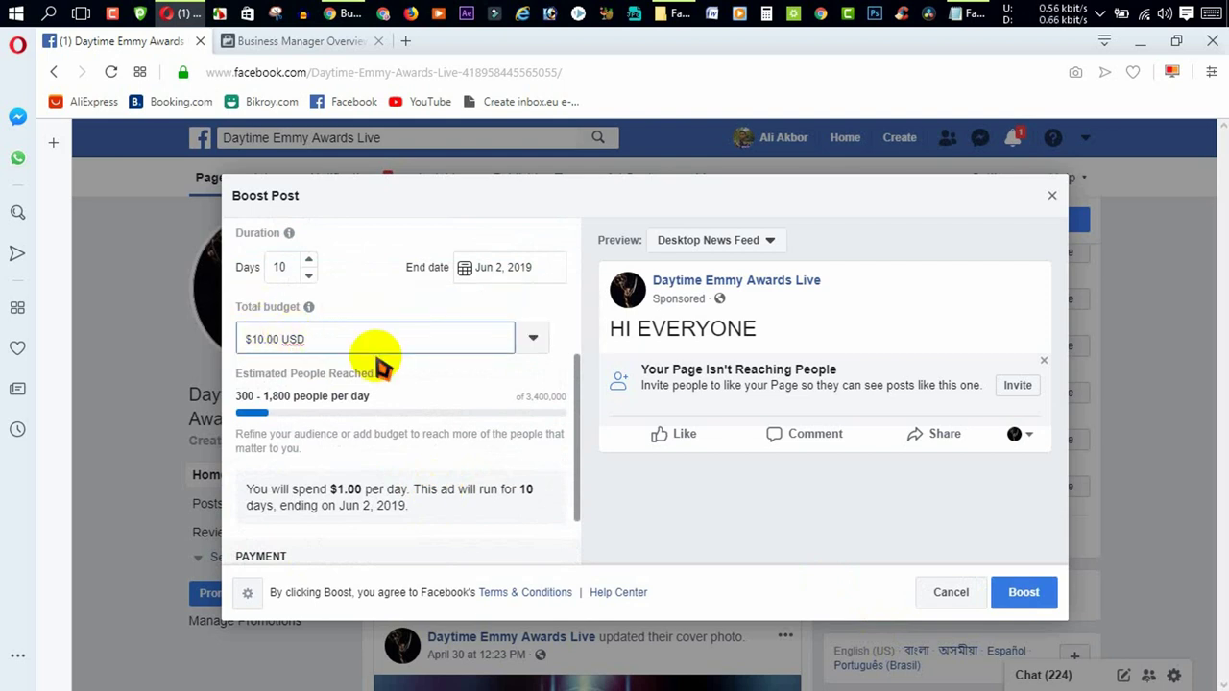
{"action": "scroll", "coordinate": [384, 363], "scroll_direction": "up", "scroll_amount": 1}
{"action": "scroll", "coordinate": [423, 374], "scroll_direction": "down", "scroll_amount": 2}
{"action": "scroll", "coordinate": [447, 394], "scroll_direction": "down", "scroll_amount": 1}
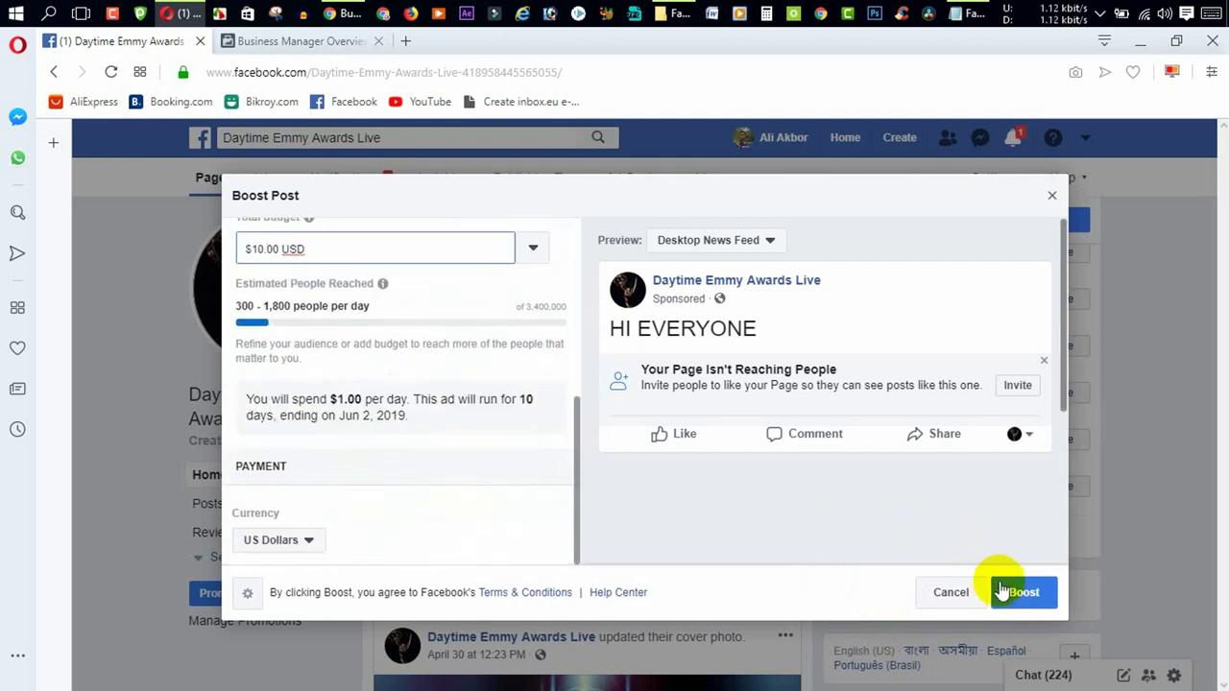
- Submit the boost, inspect the card number, expiration and security code fields of the payment form, and cancel the payment
{"action": "left_click", "coordinate": [1025, 605]}
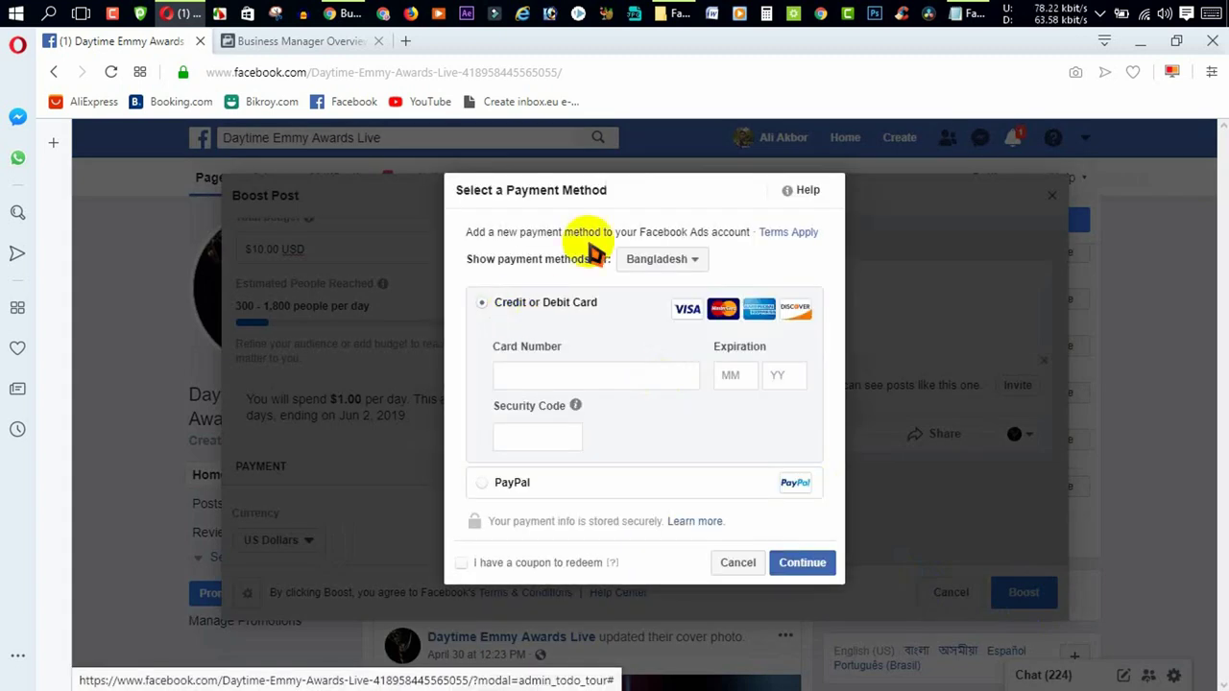
{"action": "left_click", "coordinate": [557, 375]}
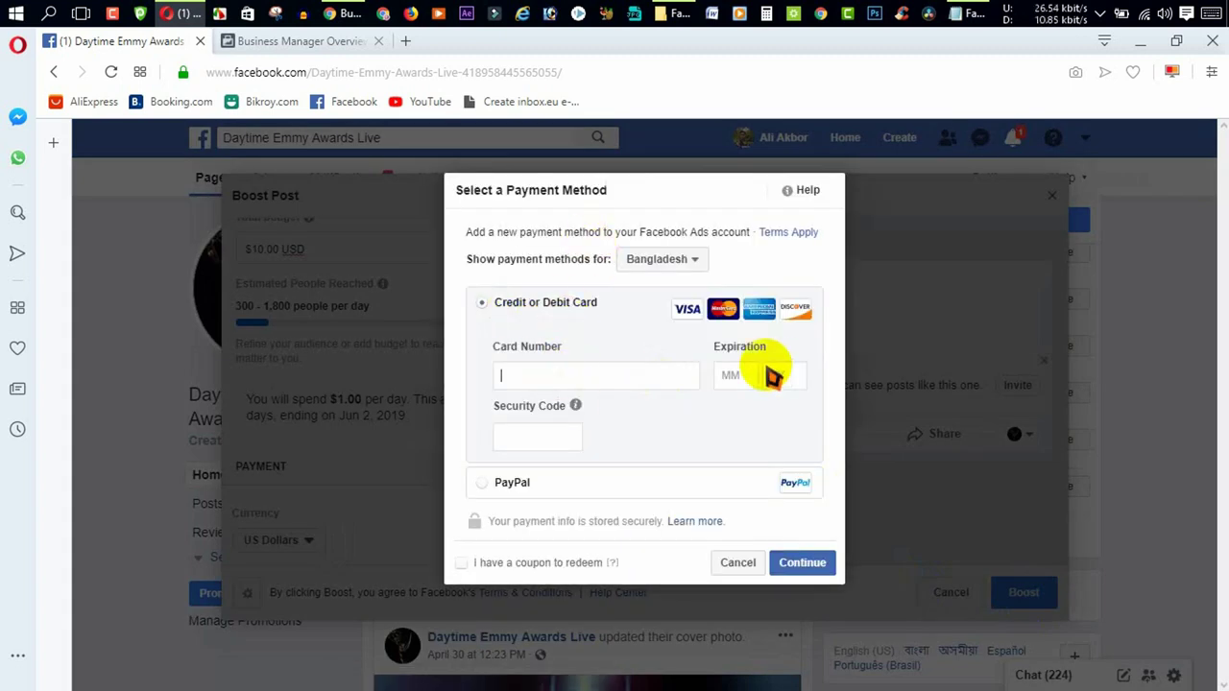
{"action": "left_click", "coordinate": [727, 374]}
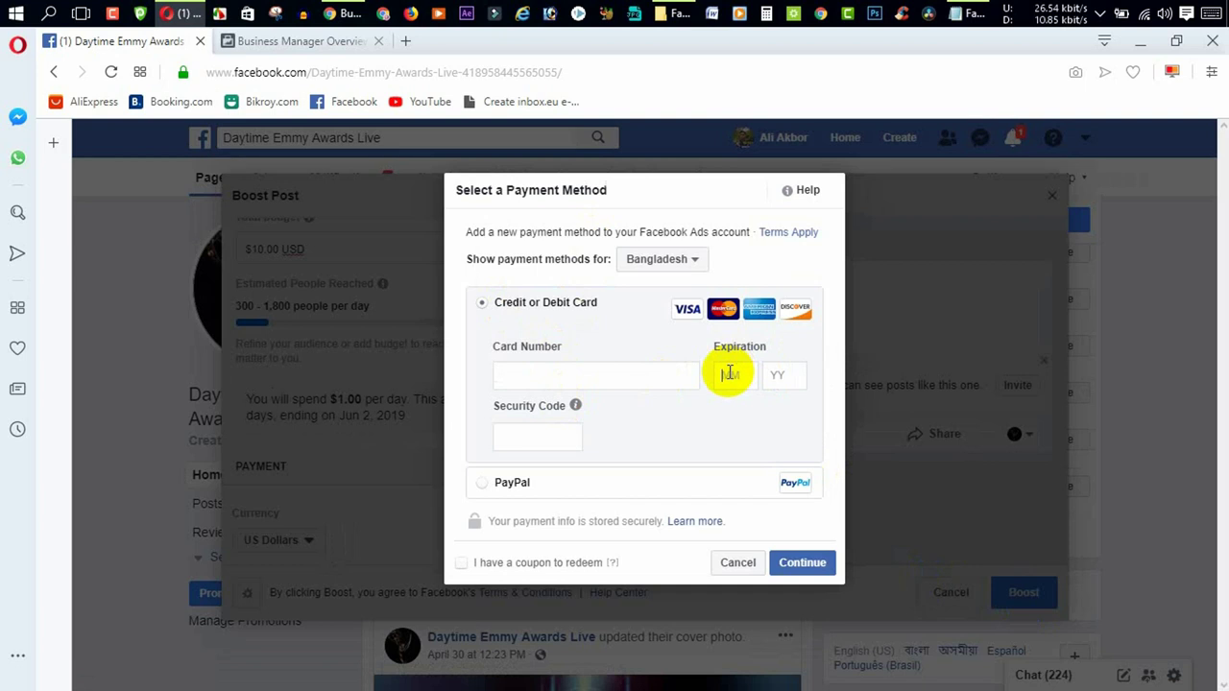
{"action": "left_click", "coordinate": [516, 437]}
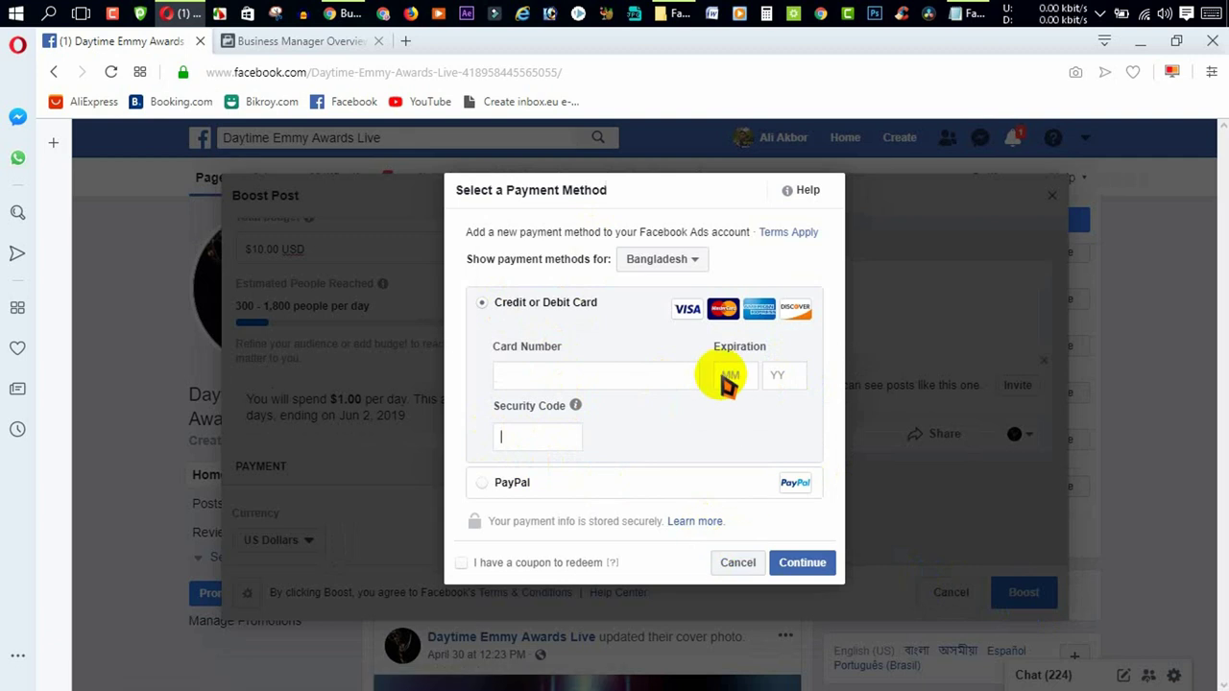
{"action": "left_click", "coordinate": [739, 567]}
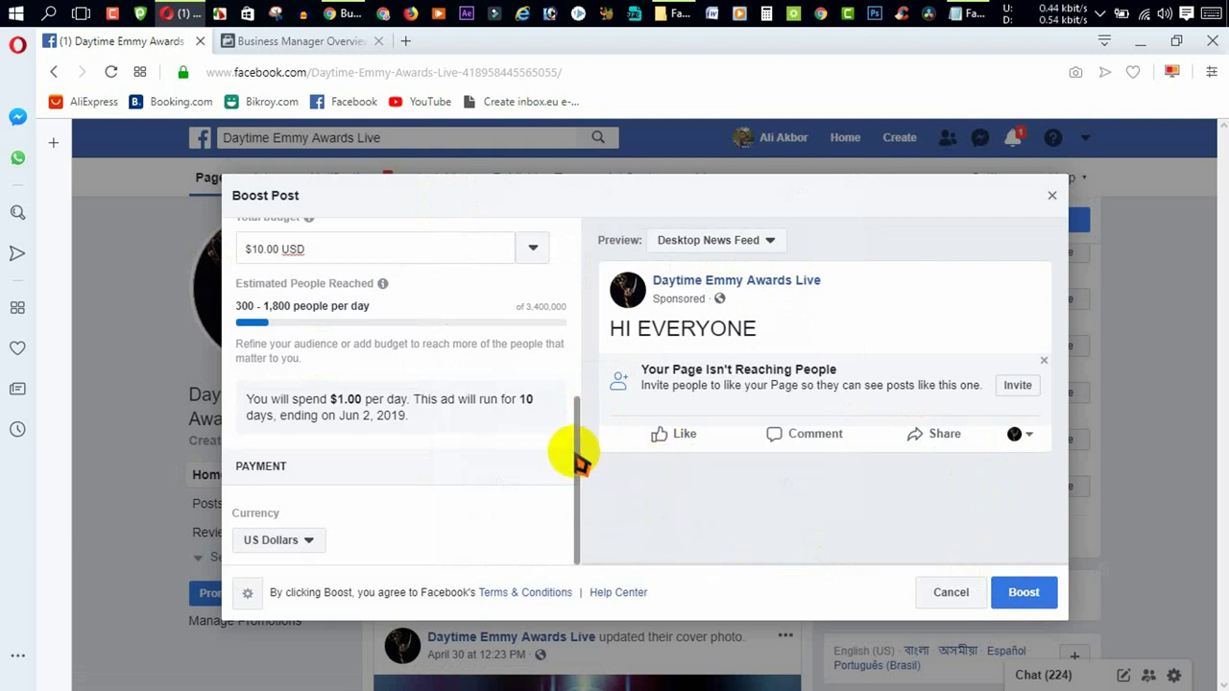
- Check the boost's audience summary, then cancel the ad without saving a draft
{"action": "left_click_drag", "start_coordinate": [579, 463], "coordinate": [580, 258]}
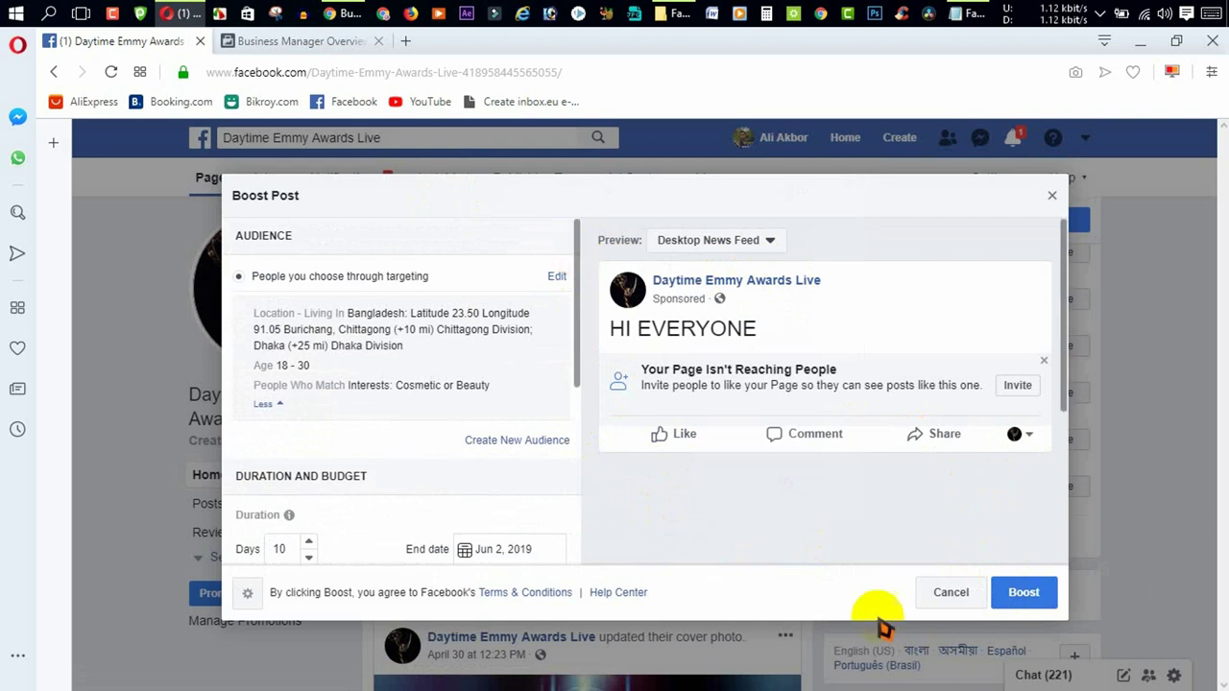
{"action": "left_click", "coordinate": [951, 593]}
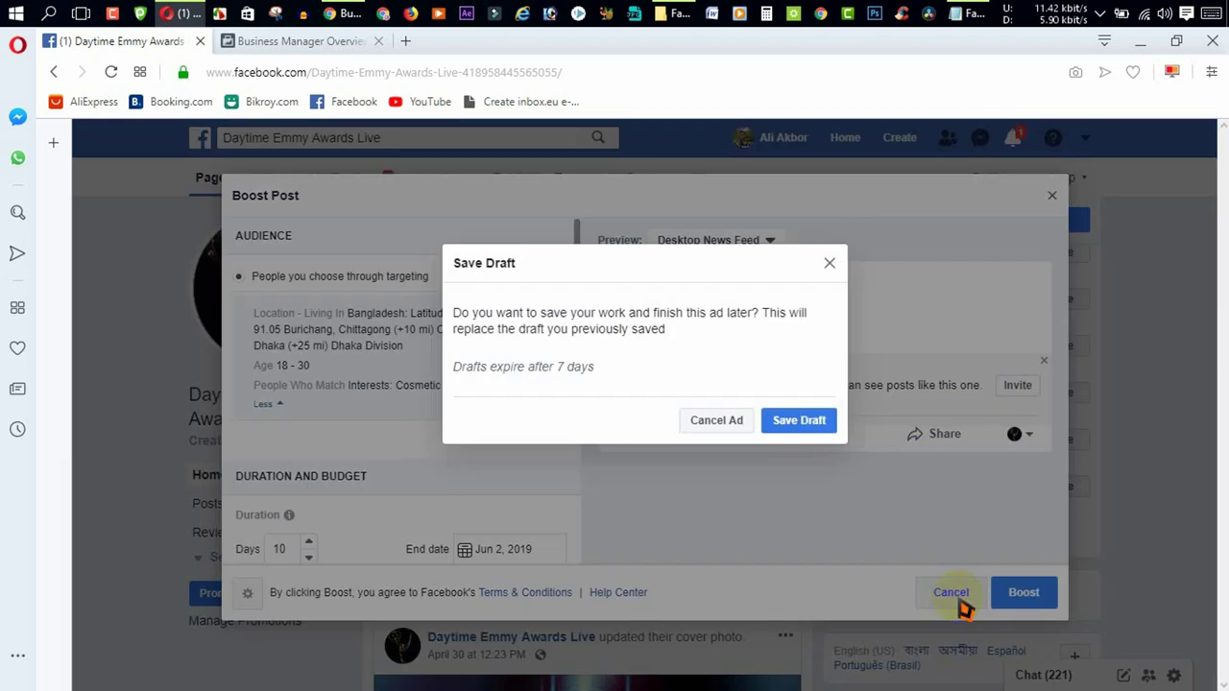
{"action": "left_click", "coordinate": [717, 421]}
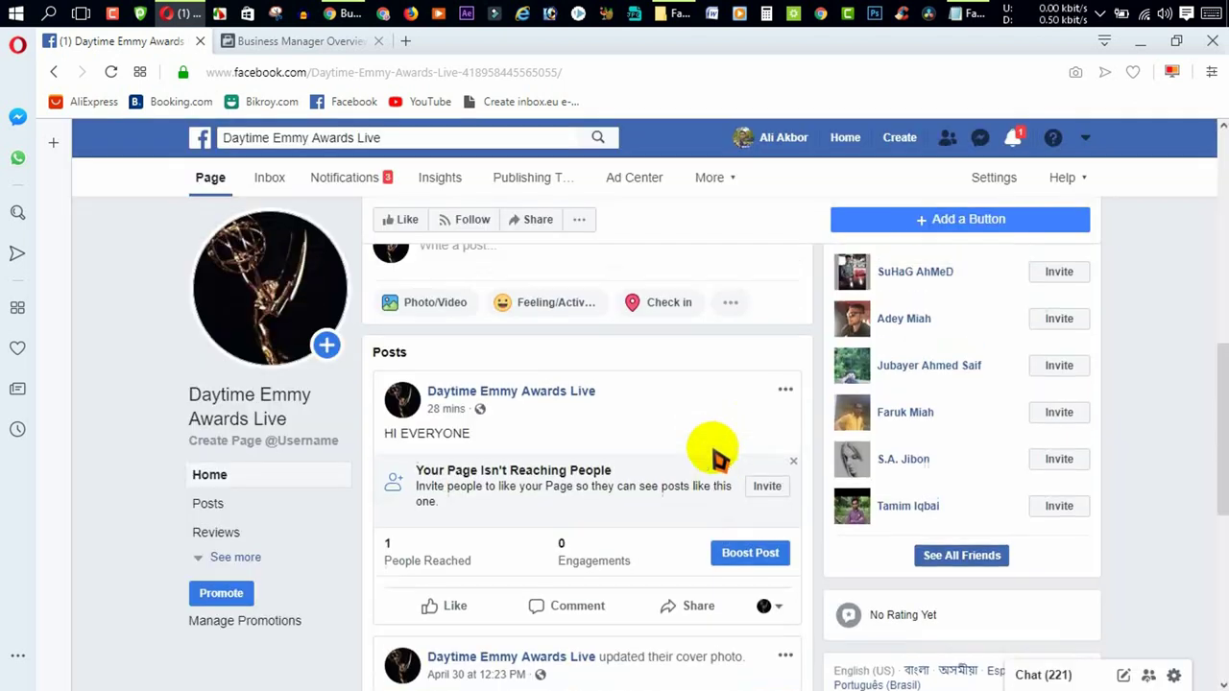
{"action": "scroll", "coordinate": [719, 459], "scroll_direction": "down", "scroll_amount": 6}
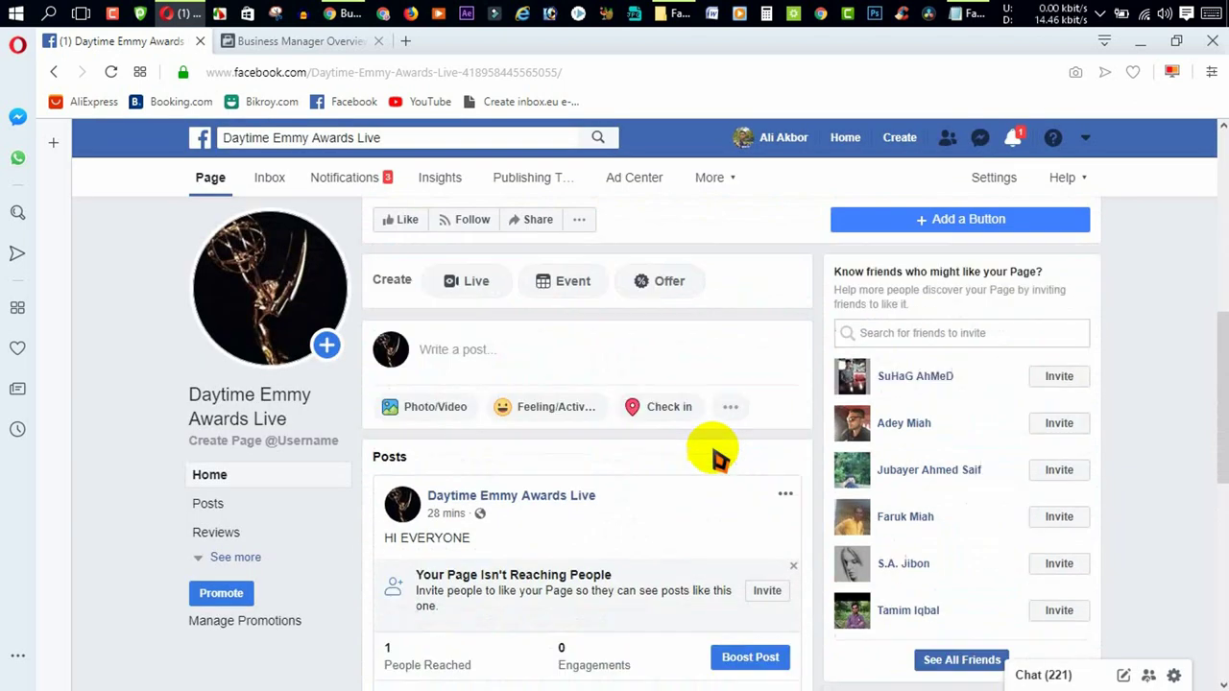
{"action": "scroll", "coordinate": [721, 453], "scroll_direction": "up", "scroll_amount": 6}
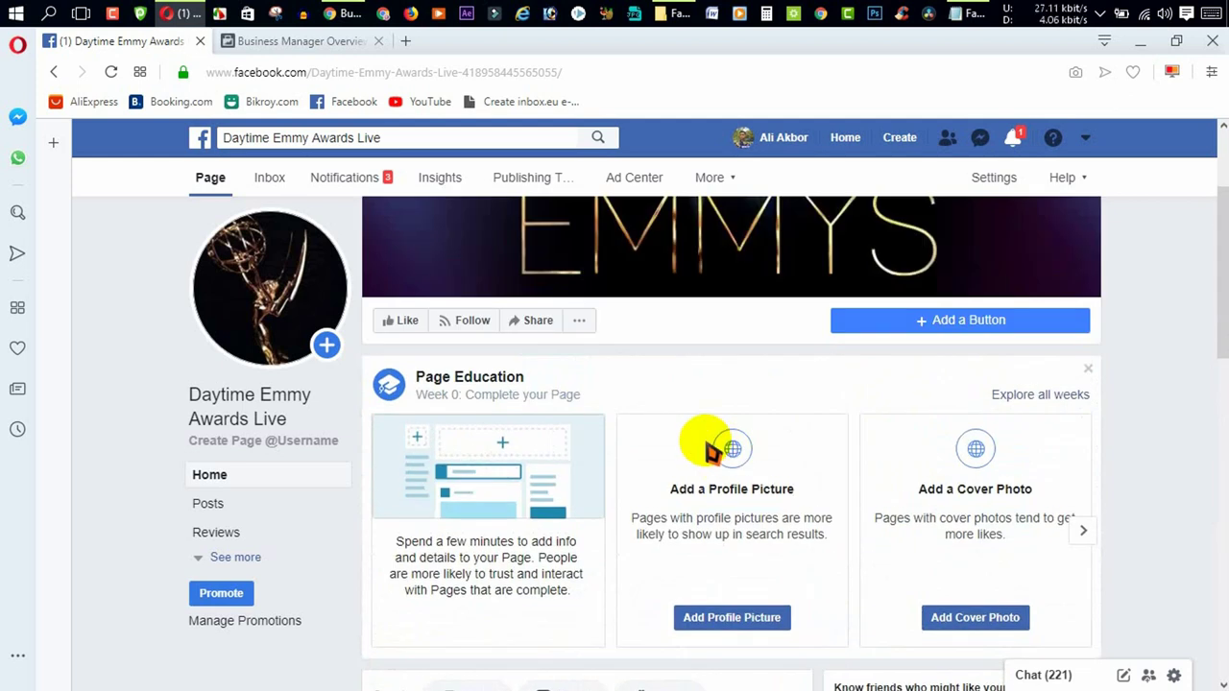
{"action": "scroll", "coordinate": [711, 450], "scroll_direction": "up", "scroll_amount": 2}
{"action": "scroll", "coordinate": [709, 451], "scroll_direction": "down", "scroll_amount": 6}
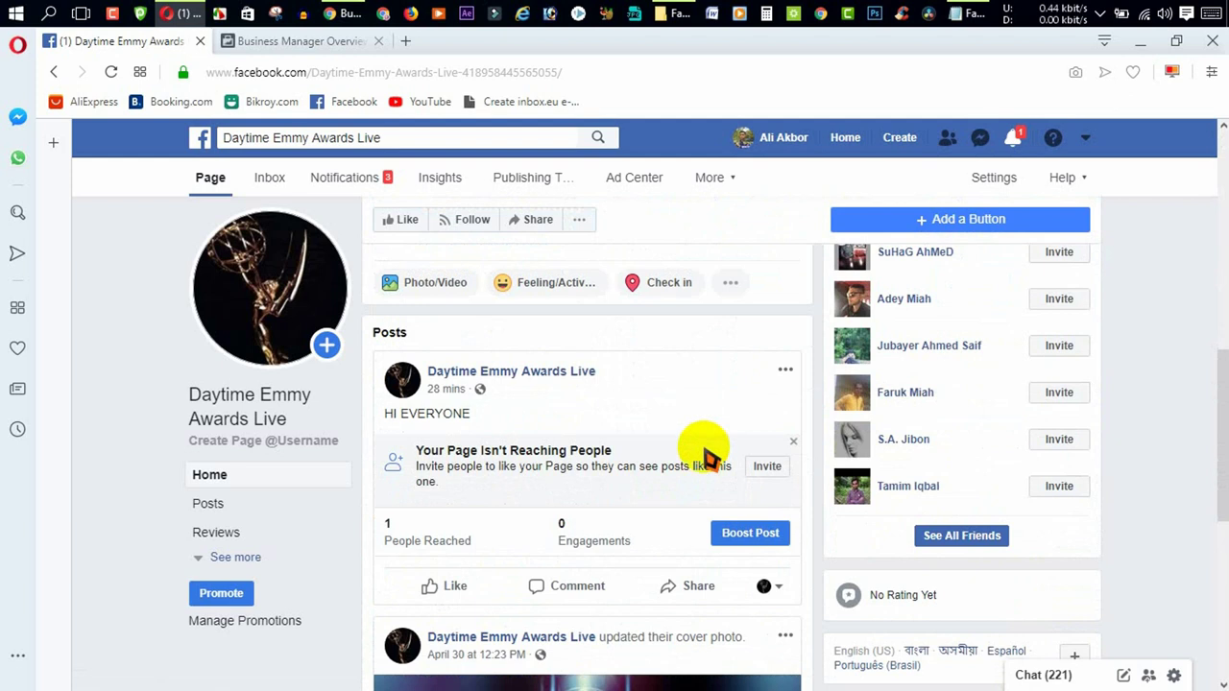
{"action": "scroll", "coordinate": [709, 451], "scroll_direction": "up", "scroll_amount": 3}
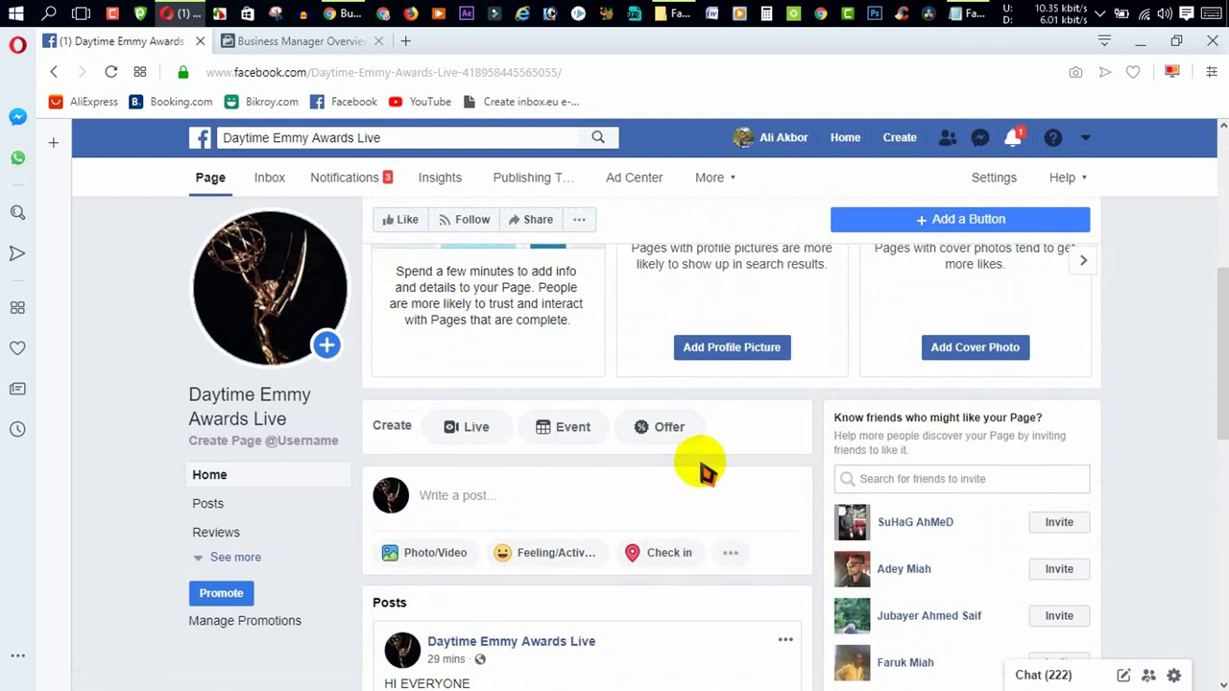
{"action": "scroll", "coordinate": [706, 461], "scroll_direction": "up", "scroll_amount": 5}
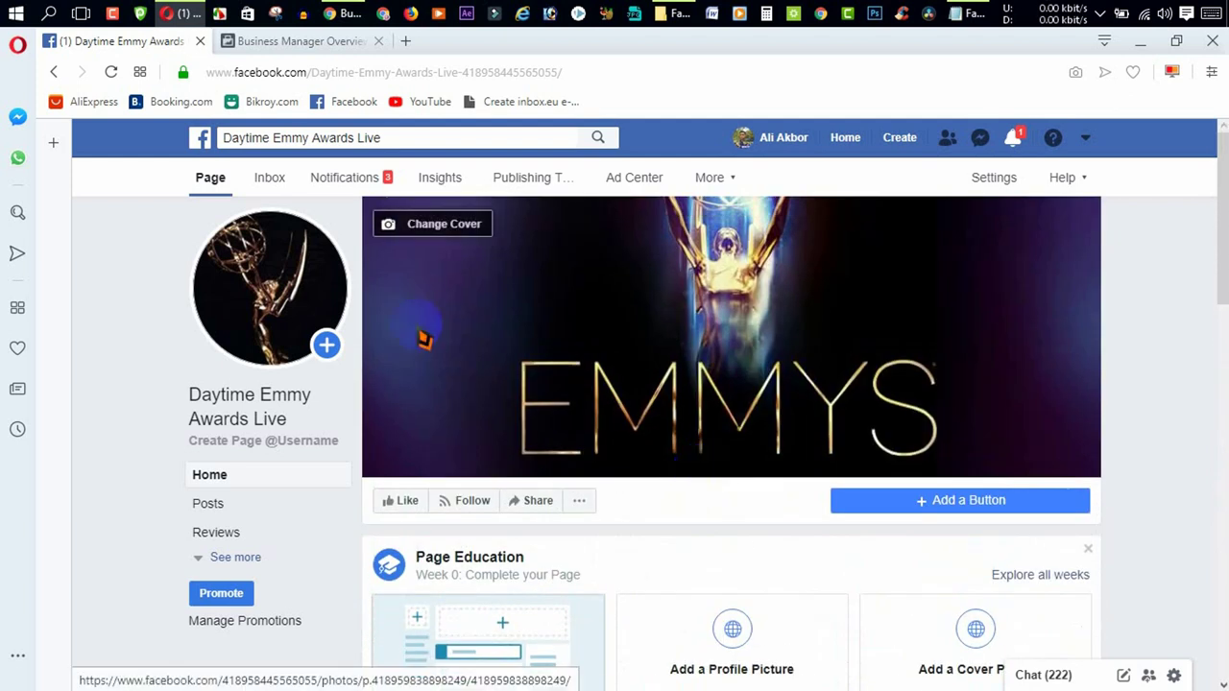
- Start creating a Business Manager account and enter "BD Shop 365" as the business and account name
{"action": "left_click", "coordinate": [286, 44]}
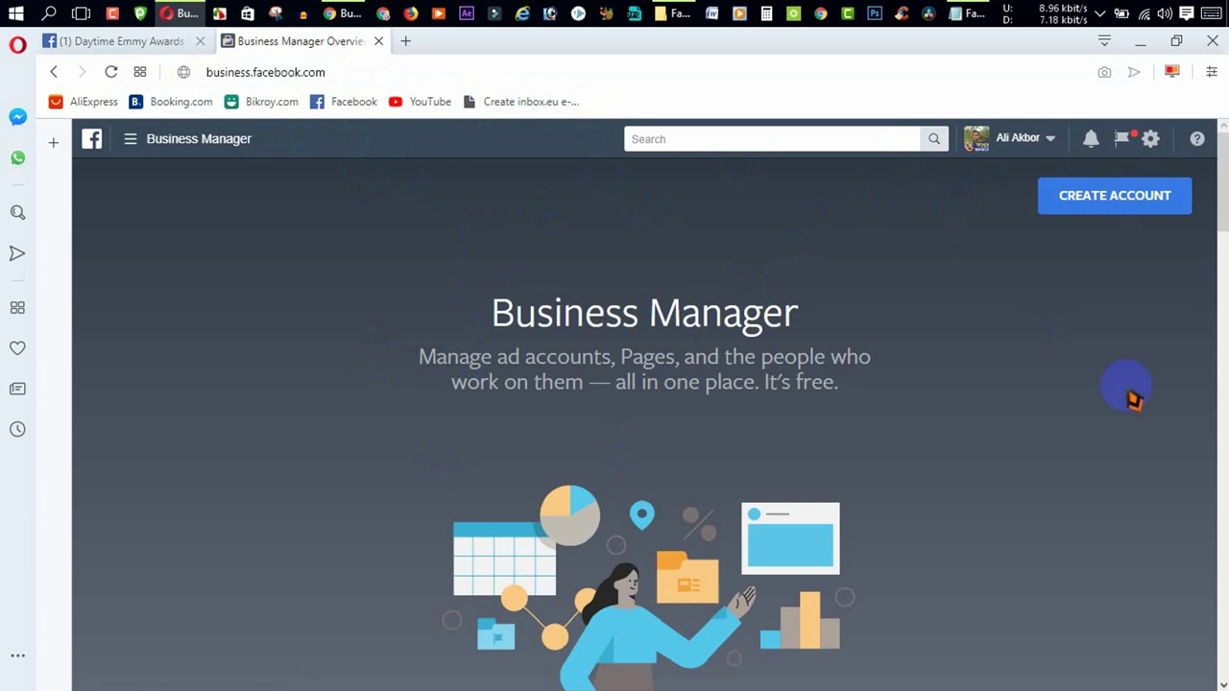
{"action": "left_click", "coordinate": [1136, 202]}
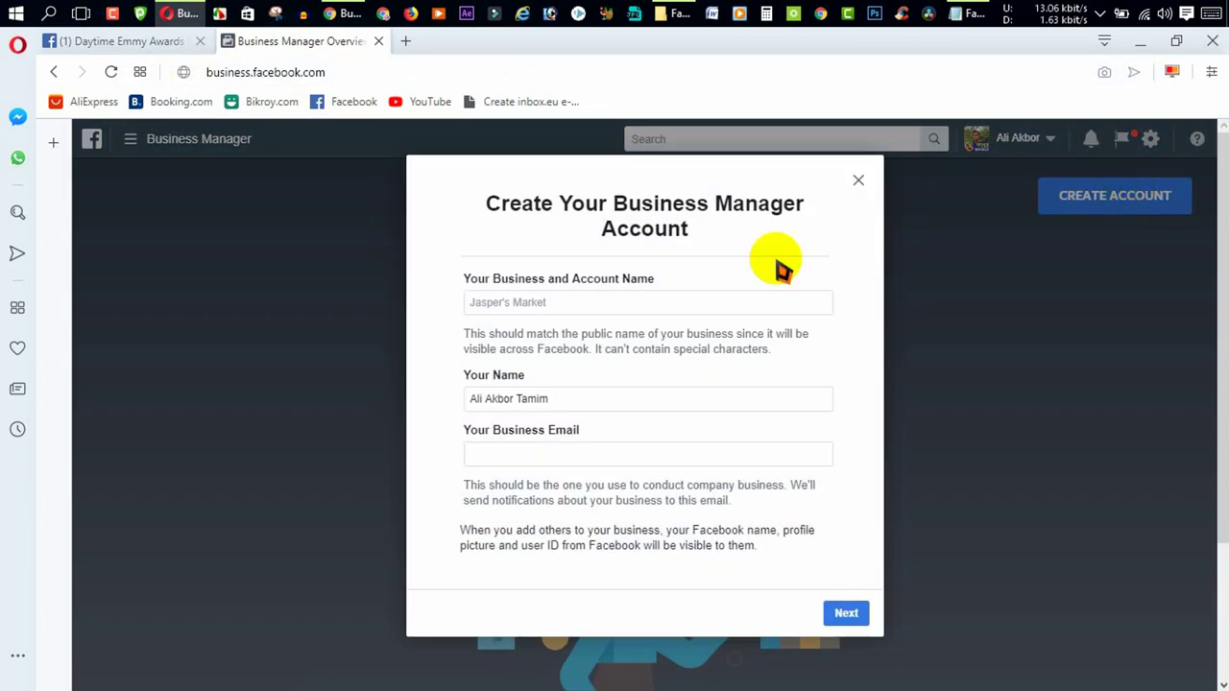
{"action": "left_click", "coordinate": [500, 302]}
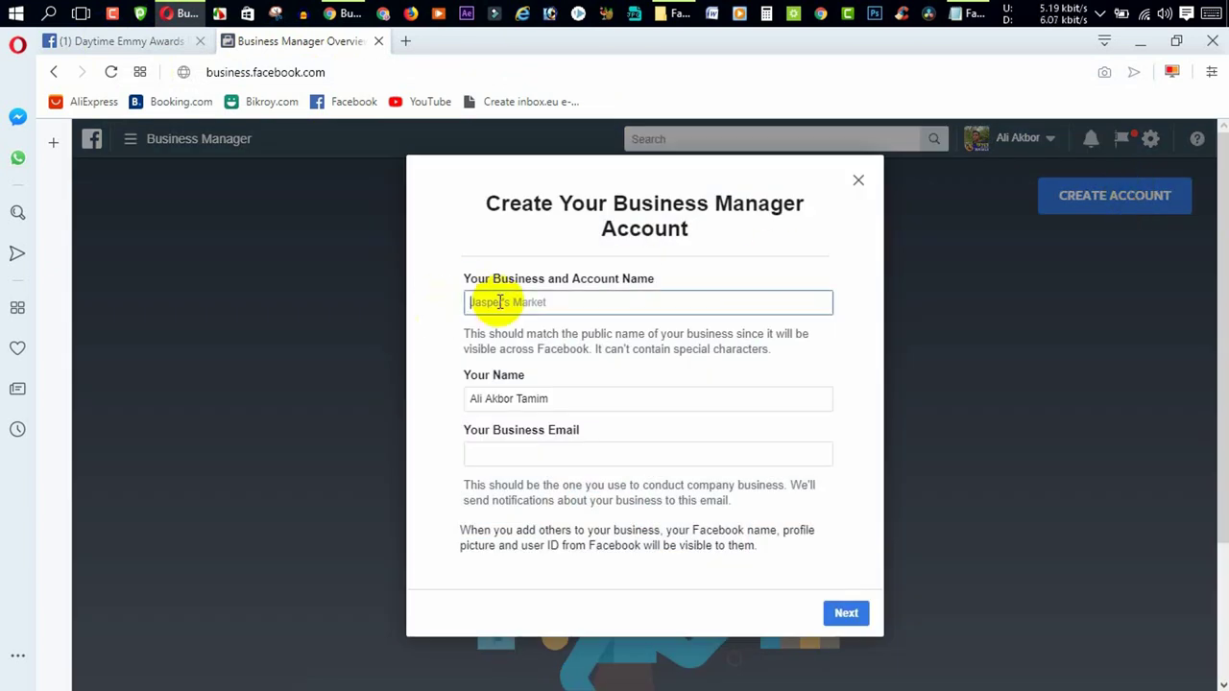
{"action": "type", "text": "BD "}
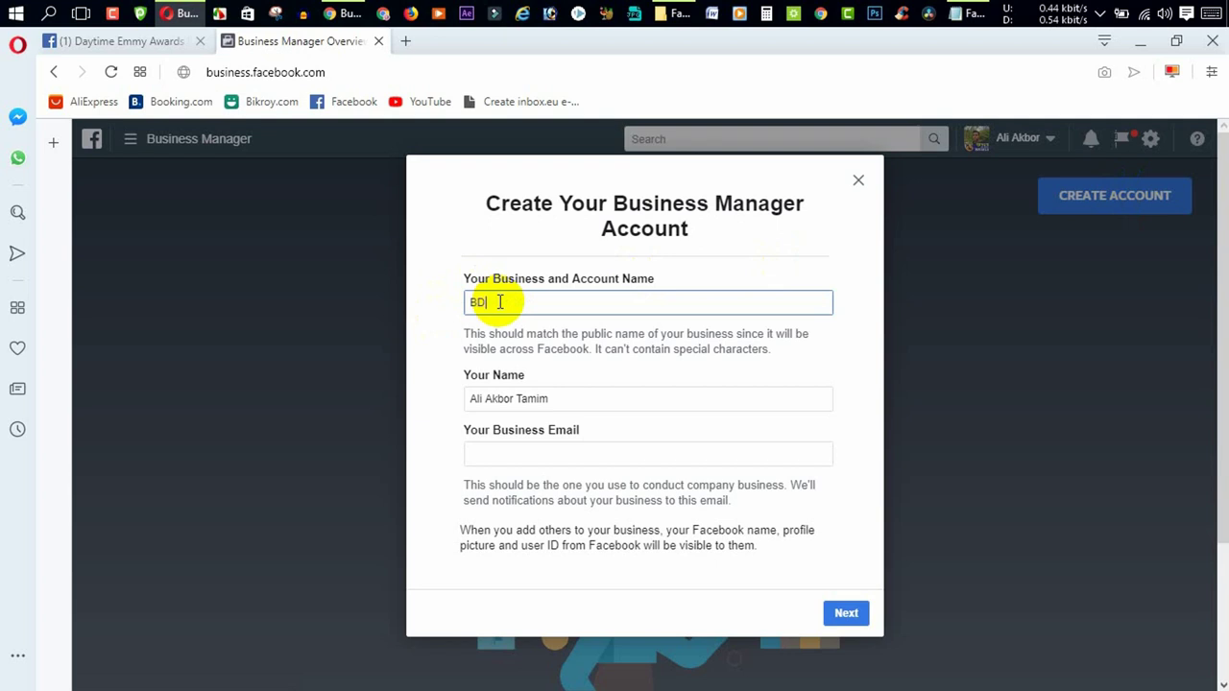
{"action": "type", "text": "Shop 365"}
- Keep the prefilled personal name, fill in the business email, and continue to the business details
{"action": "left_click", "coordinate": [547, 401]}
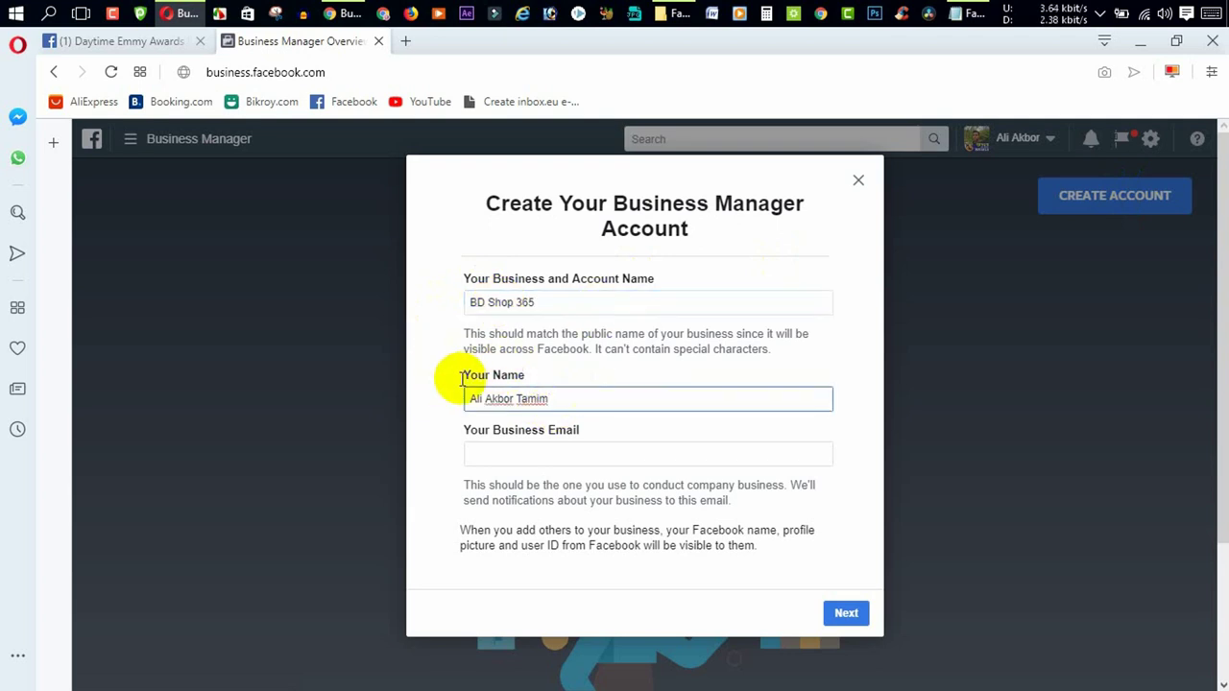
{"action": "left_click_drag", "start_coordinate": [454, 379], "coordinate": [549, 393]}
{"action": "left_click", "coordinate": [555, 392]}
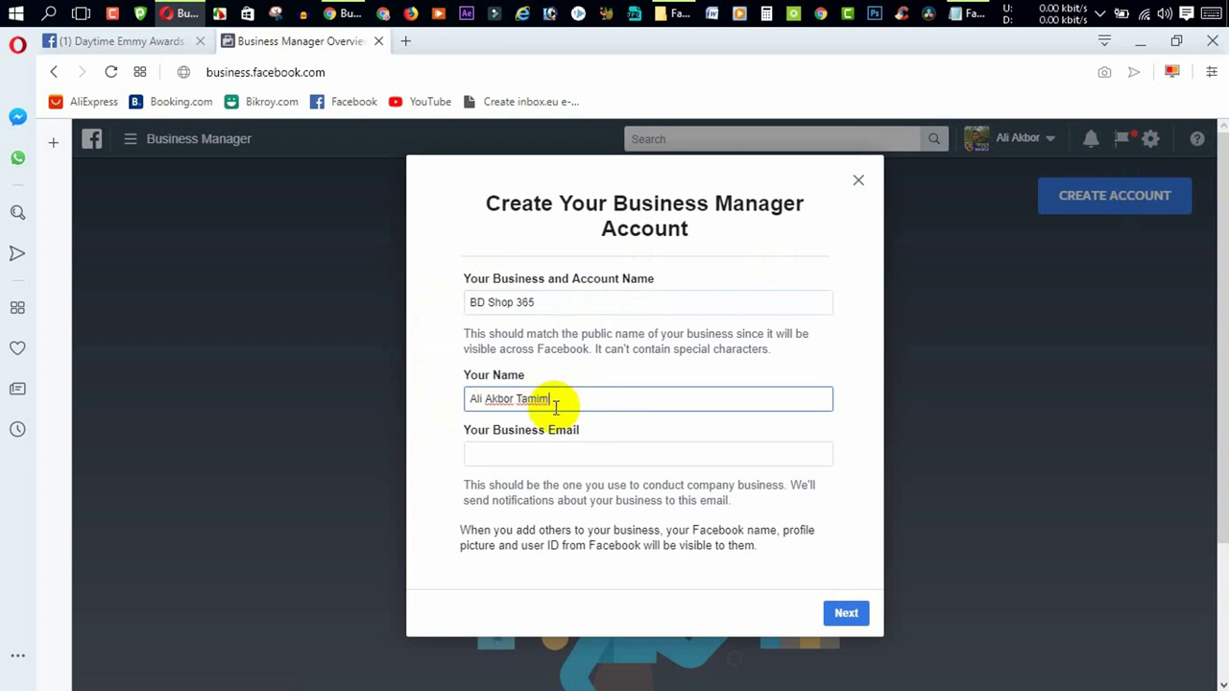
{"action": "key", "text": "ctrl+a"}
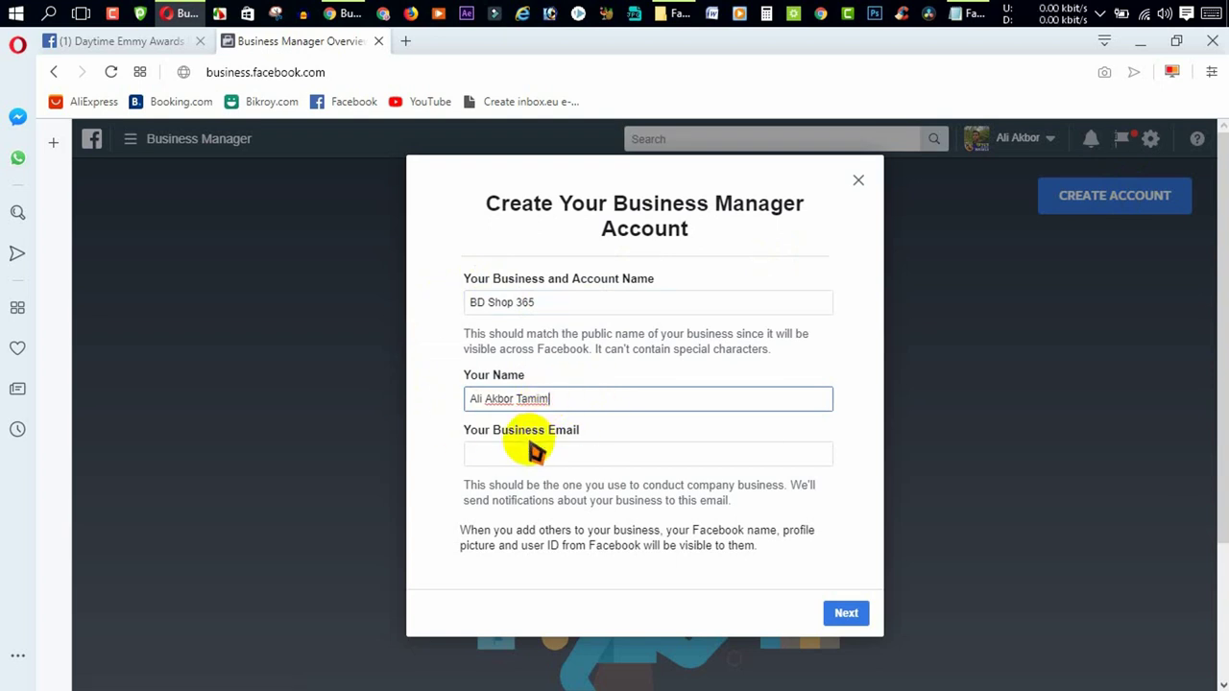
{"action": "left_click", "coordinate": [526, 449]}
{"action": "left_click", "coordinate": [539, 399]}
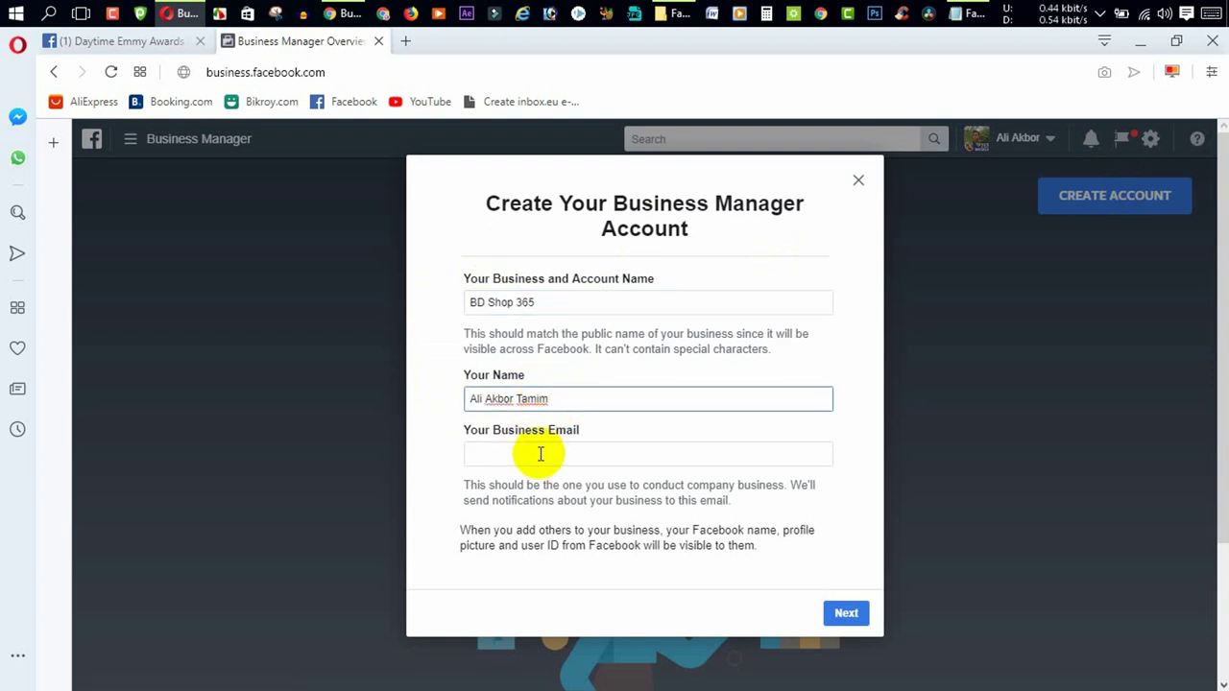
{"action": "left_click", "coordinate": [541, 454]}
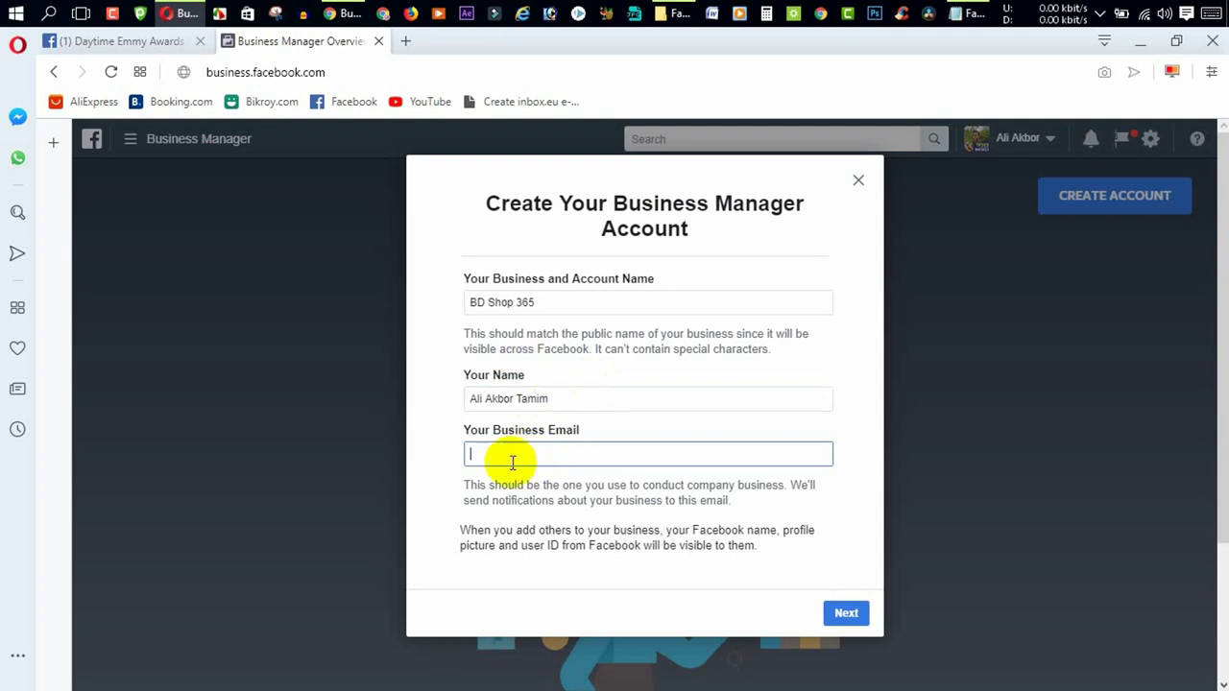
{"action": "key", "text": "ctrl+v"}
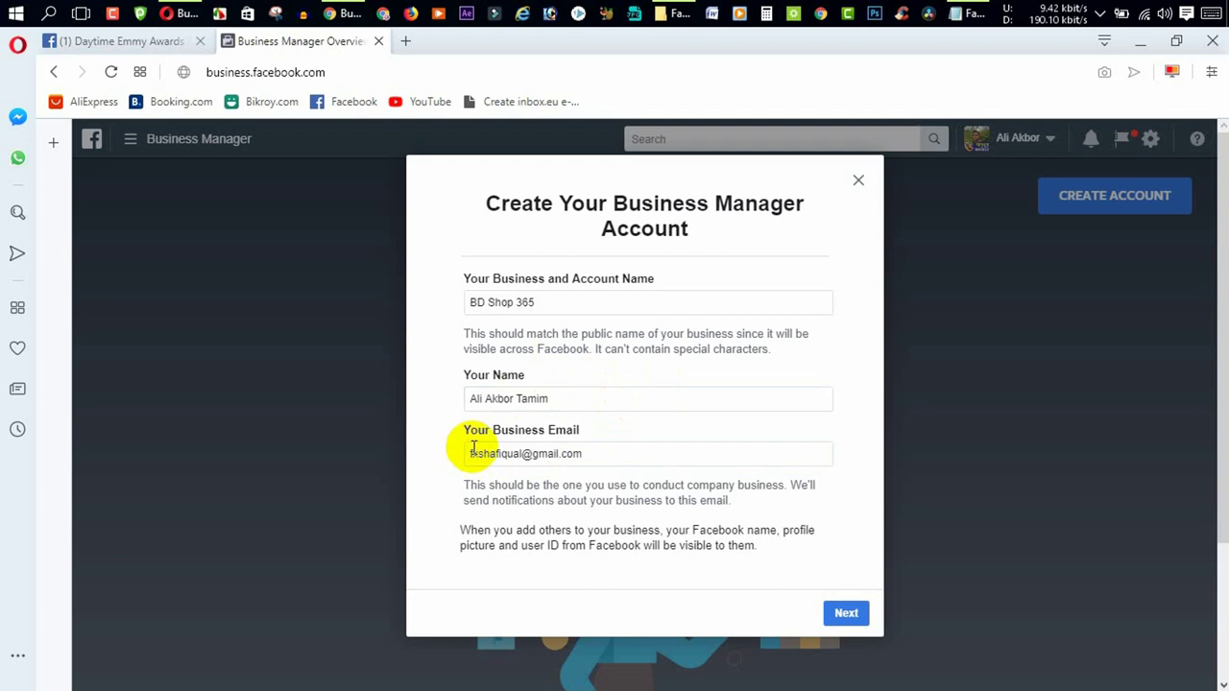
{"action": "left_click", "coordinate": [588, 454]}
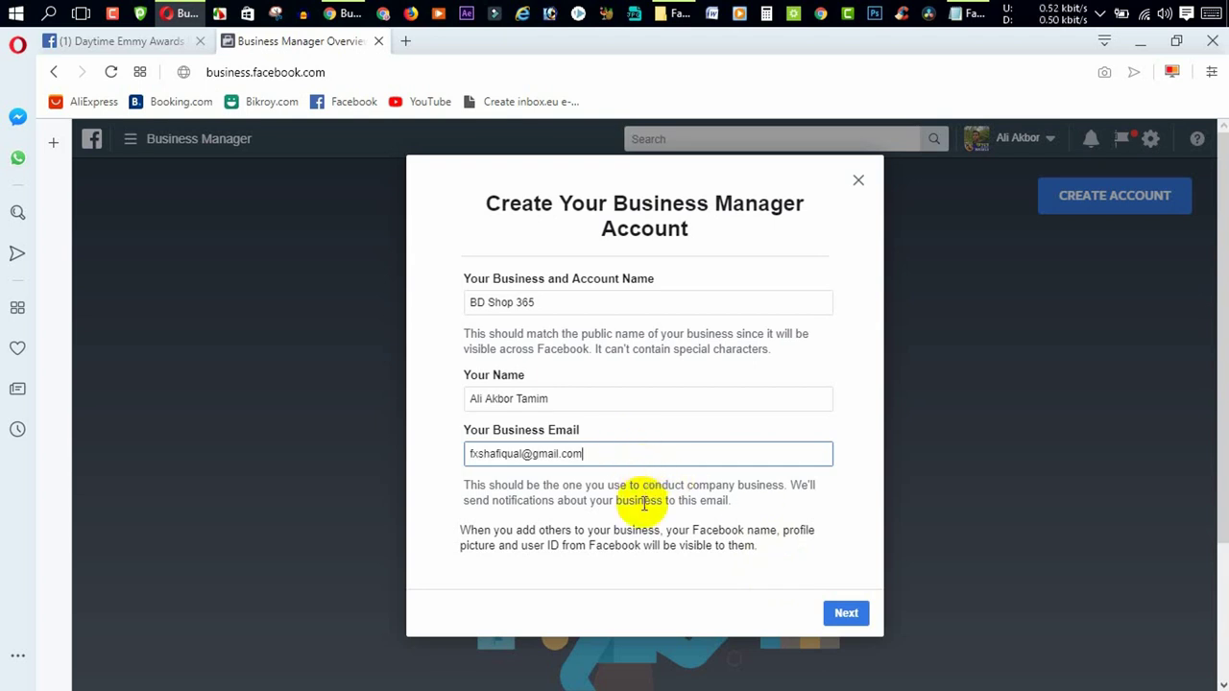
{"action": "left_click", "coordinate": [844, 618]}
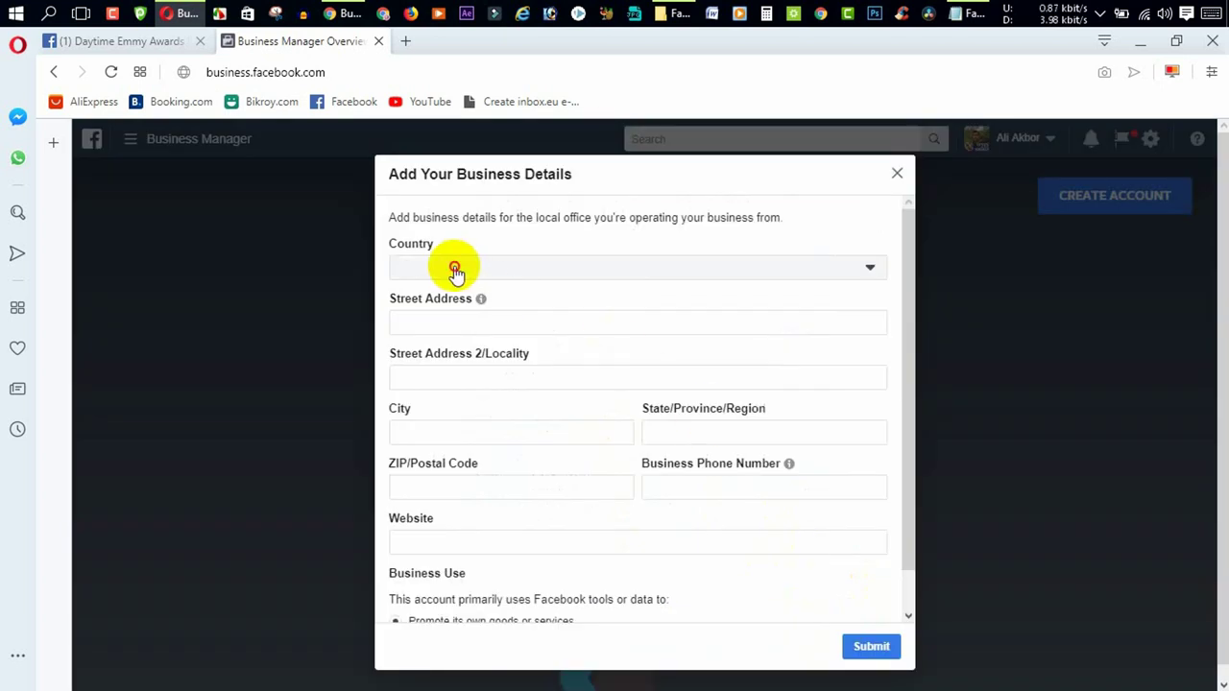
- Set the business's country to Bangladesh
{"action": "left_click", "coordinate": [457, 273]}
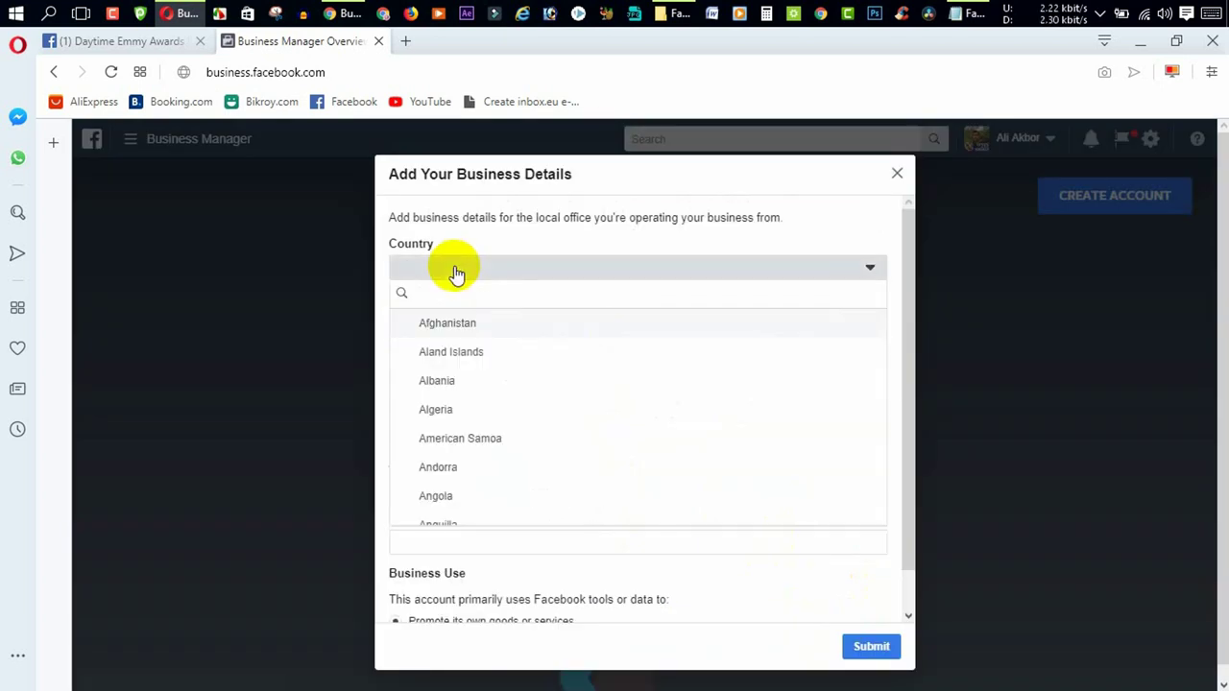
{"action": "scroll", "coordinate": [475, 437], "scroll_direction": "down", "scroll_amount": 2}
{"action": "scroll", "coordinate": [478, 442], "scroll_direction": "down", "scroll_amount": 3}
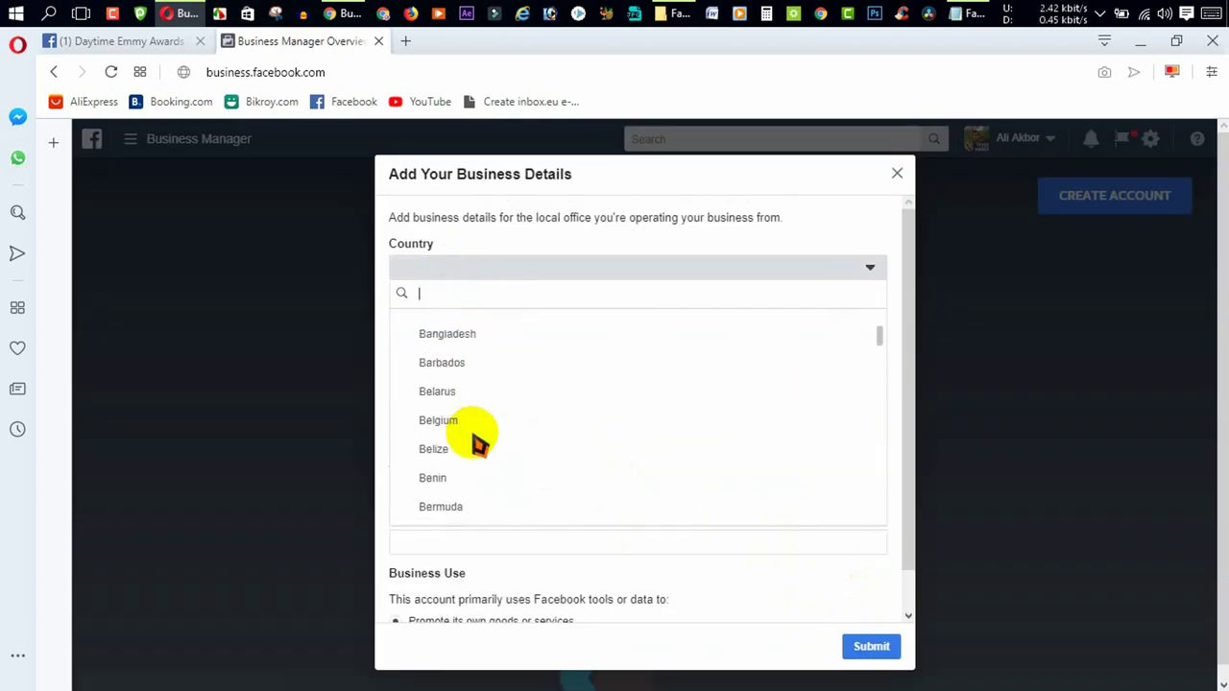
{"action": "scroll", "coordinate": [474, 434], "scroll_direction": "up", "scroll_amount": 1}
{"action": "left_click", "coordinate": [475, 429]}
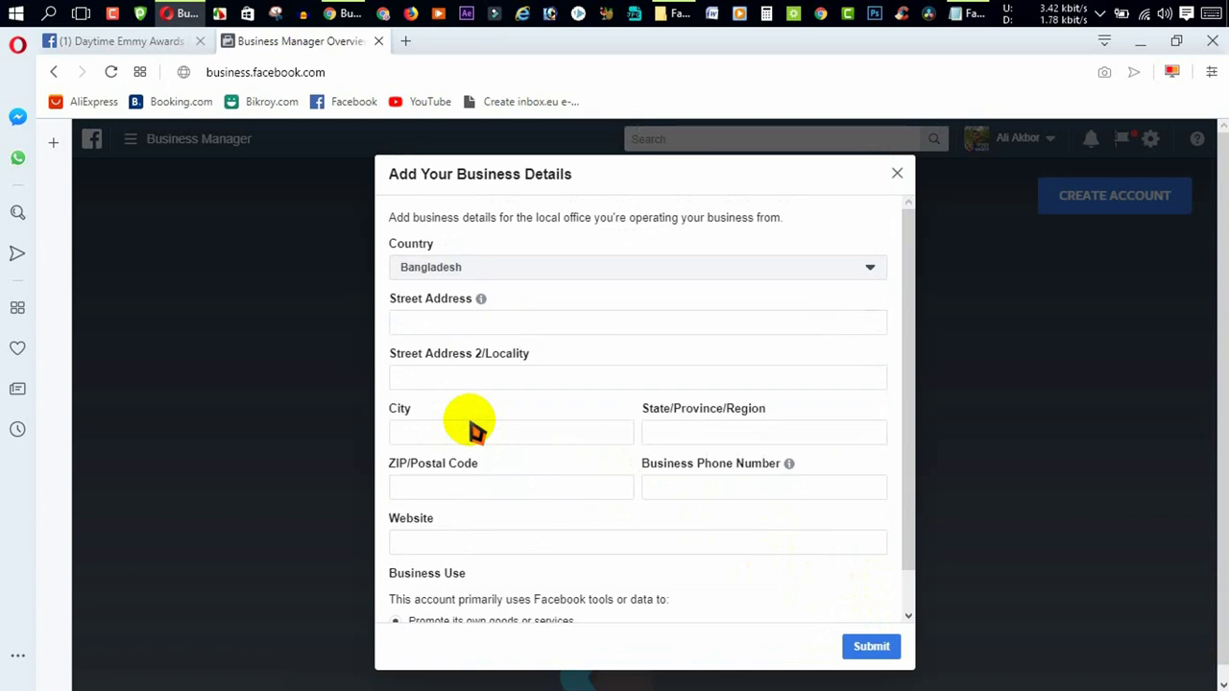
- Fill in the business's street address and leave the second address line empty
{"action": "left_click", "coordinate": [460, 324]}
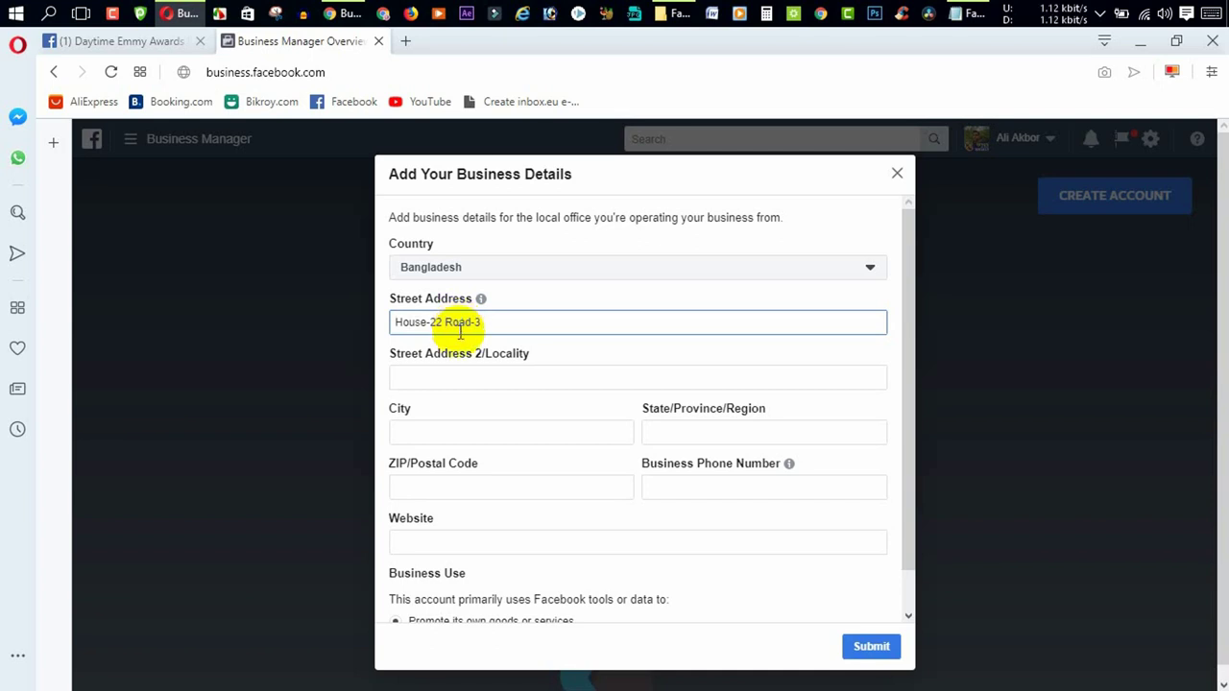
{"action": "left_click", "coordinate": [460, 375]}
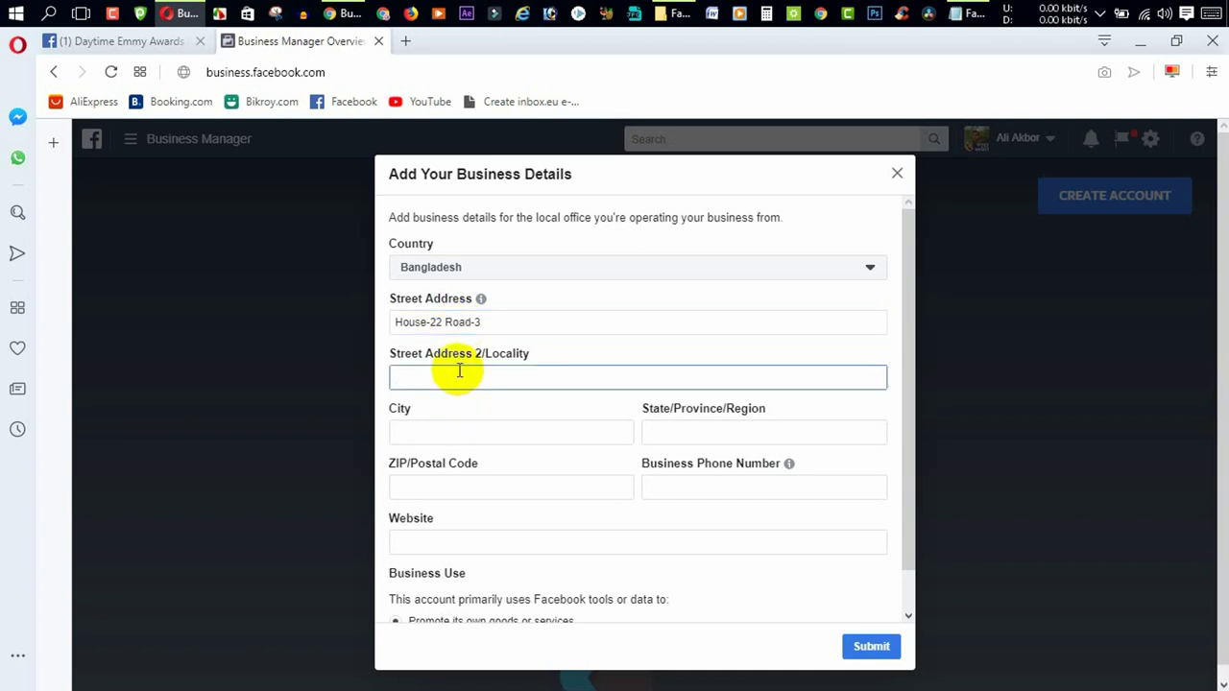
{"action": "left_click", "coordinate": [512, 318]}
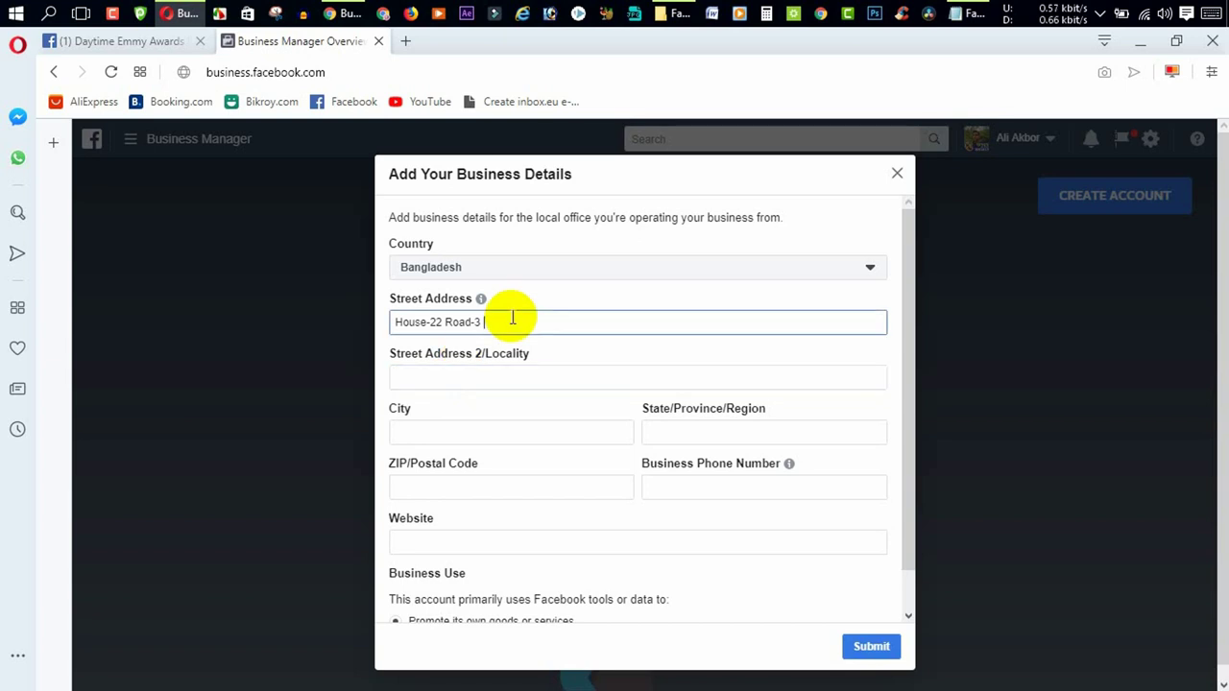
{"action": "left_click", "coordinate": [460, 387]}
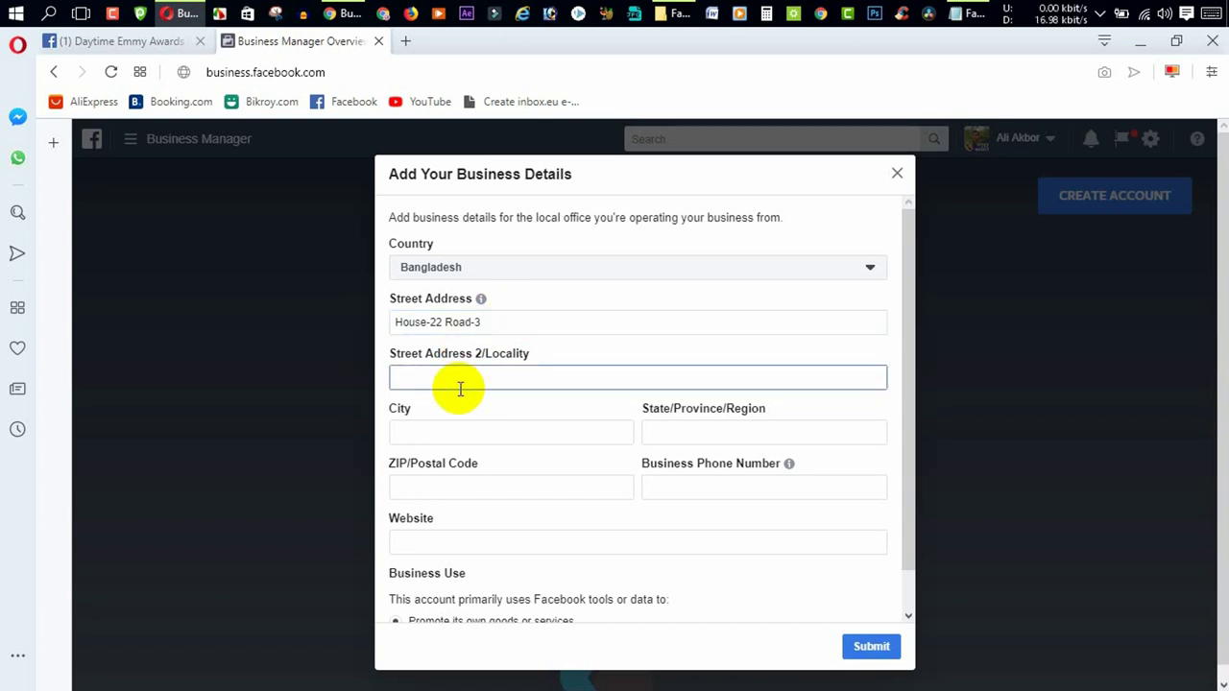
{"action": "left_click", "coordinate": [498, 324]}
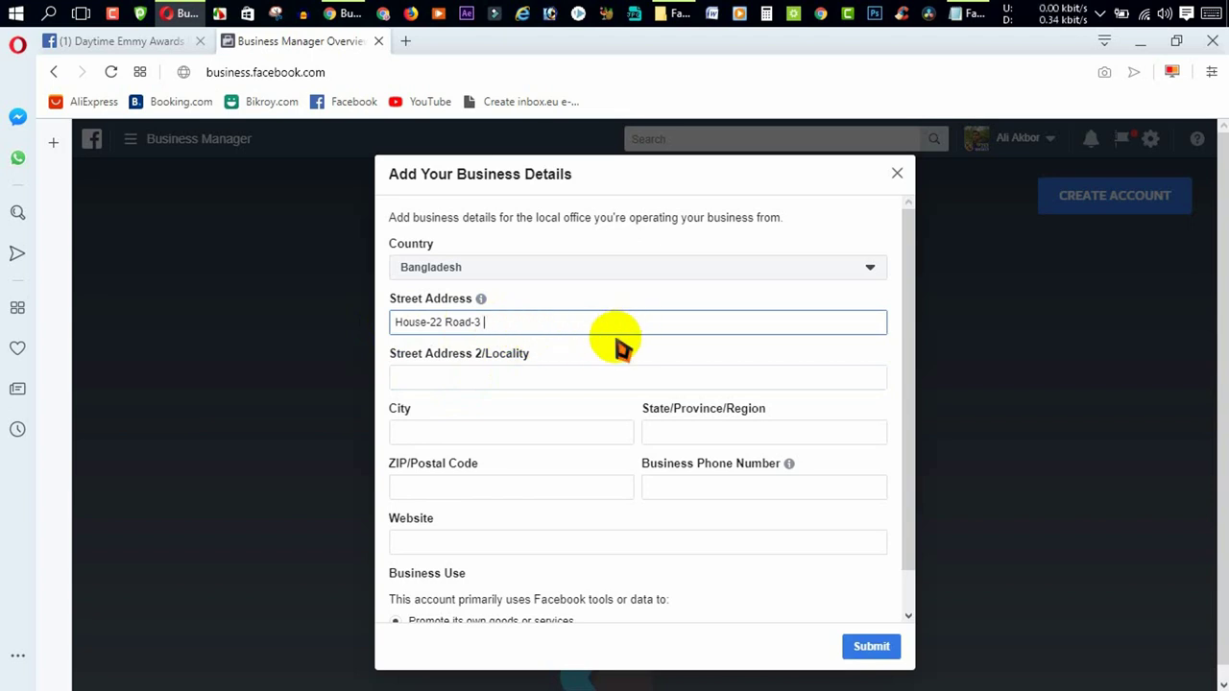
{"action": "left_click", "coordinate": [488, 375]}
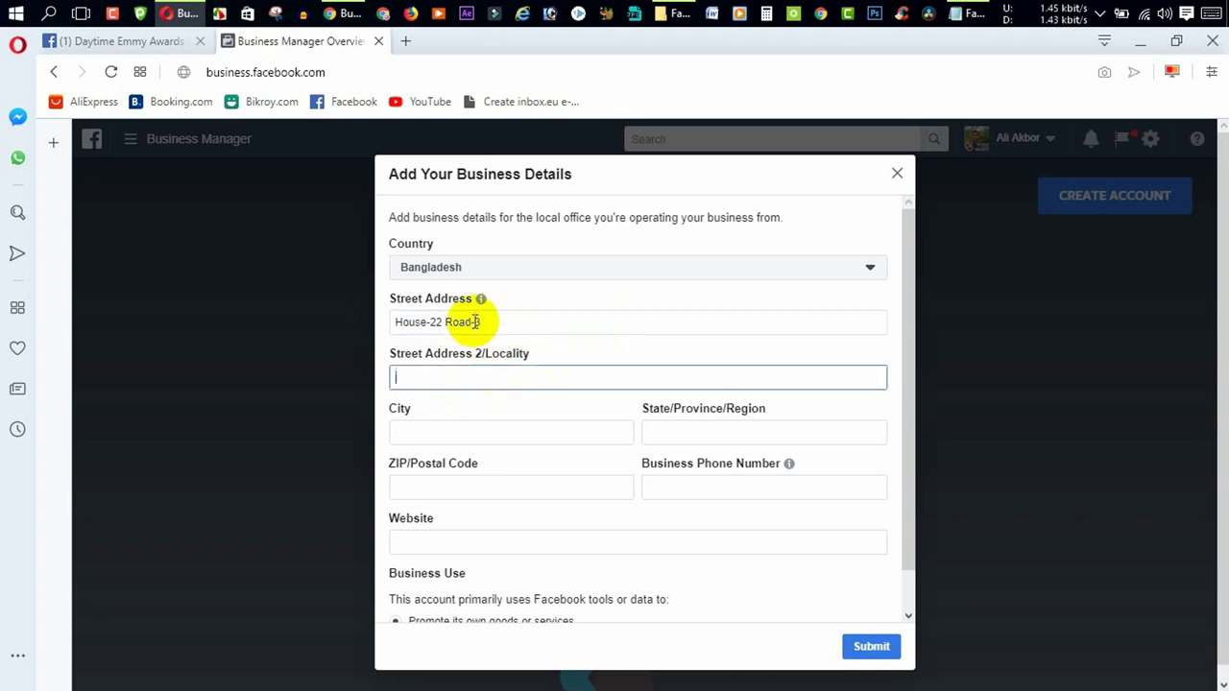
{"action": "left_click", "coordinate": [507, 327]}
{"action": "left_click", "coordinate": [493, 375]}
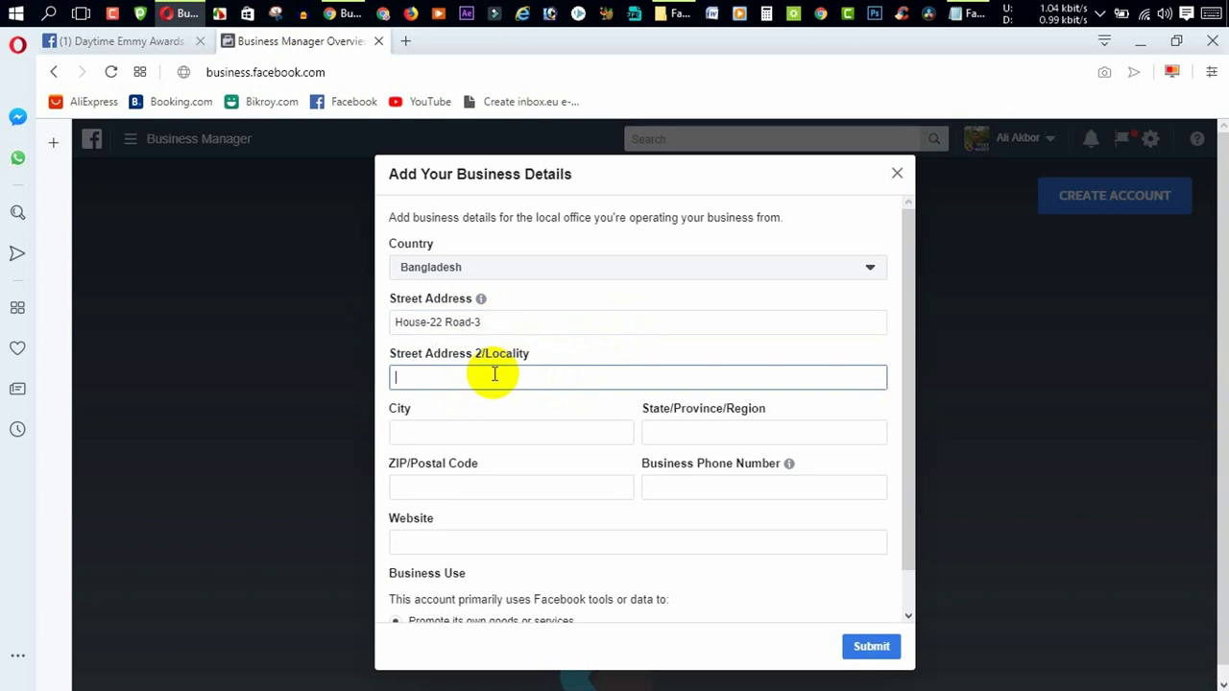
{"action": "left_click", "coordinate": [501, 321]}
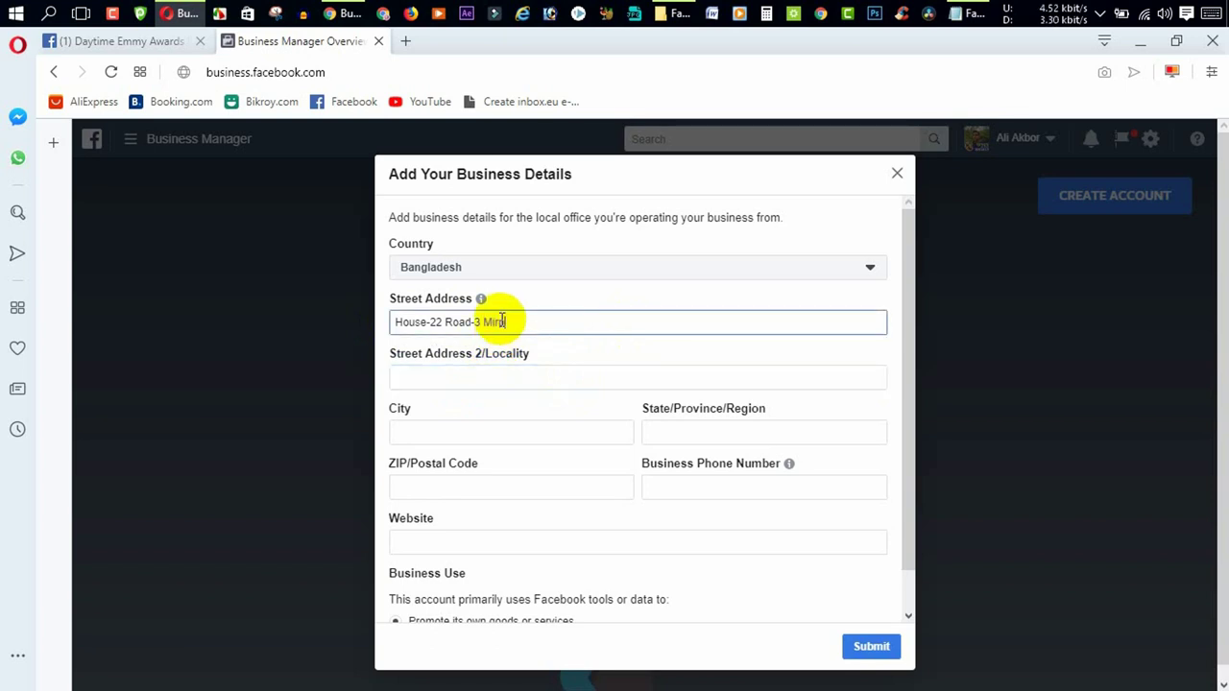
- Fill in the business's city, region, postal code and phone number
{"action": "left_click", "coordinate": [457, 429]}
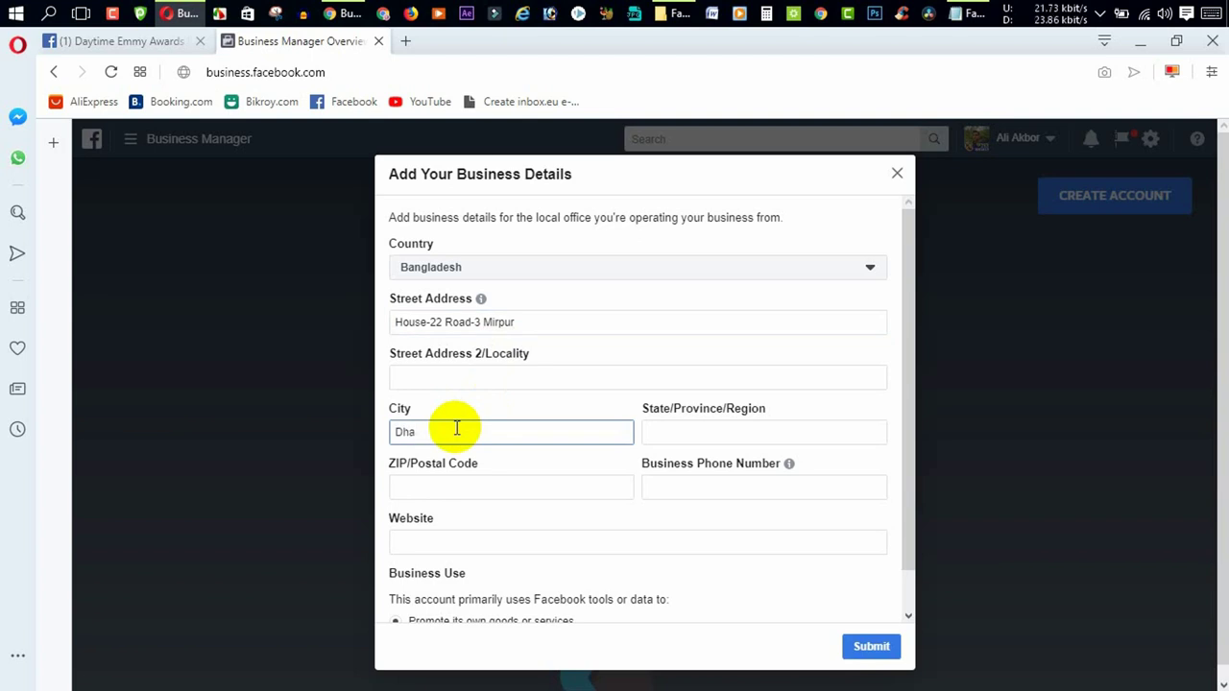
{"action": "left_click", "coordinate": [683, 430]}
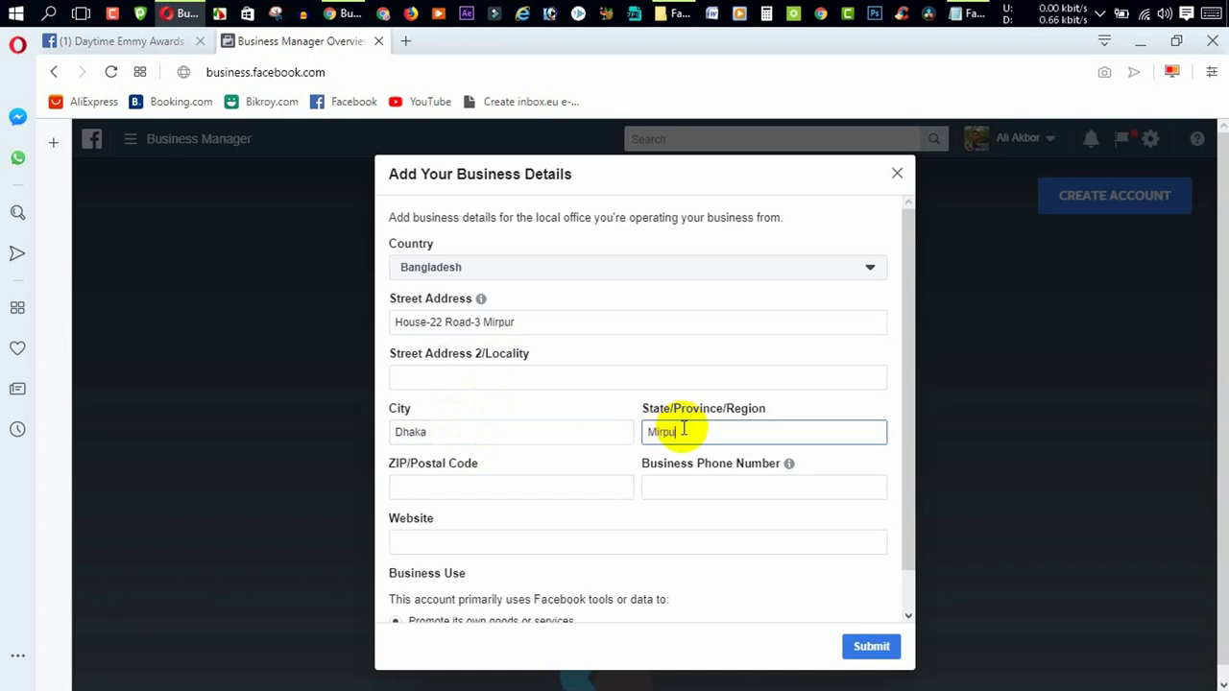
{"action": "left_click", "coordinate": [463, 490]}
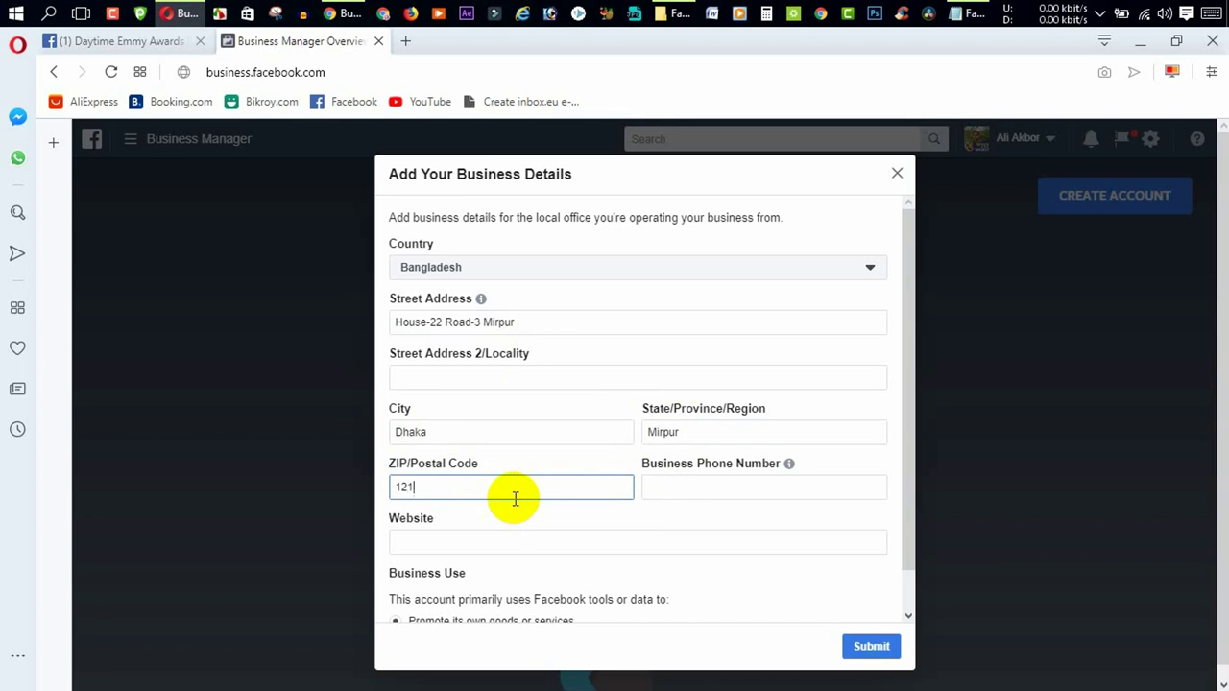
{"action": "left_click", "coordinate": [659, 488]}
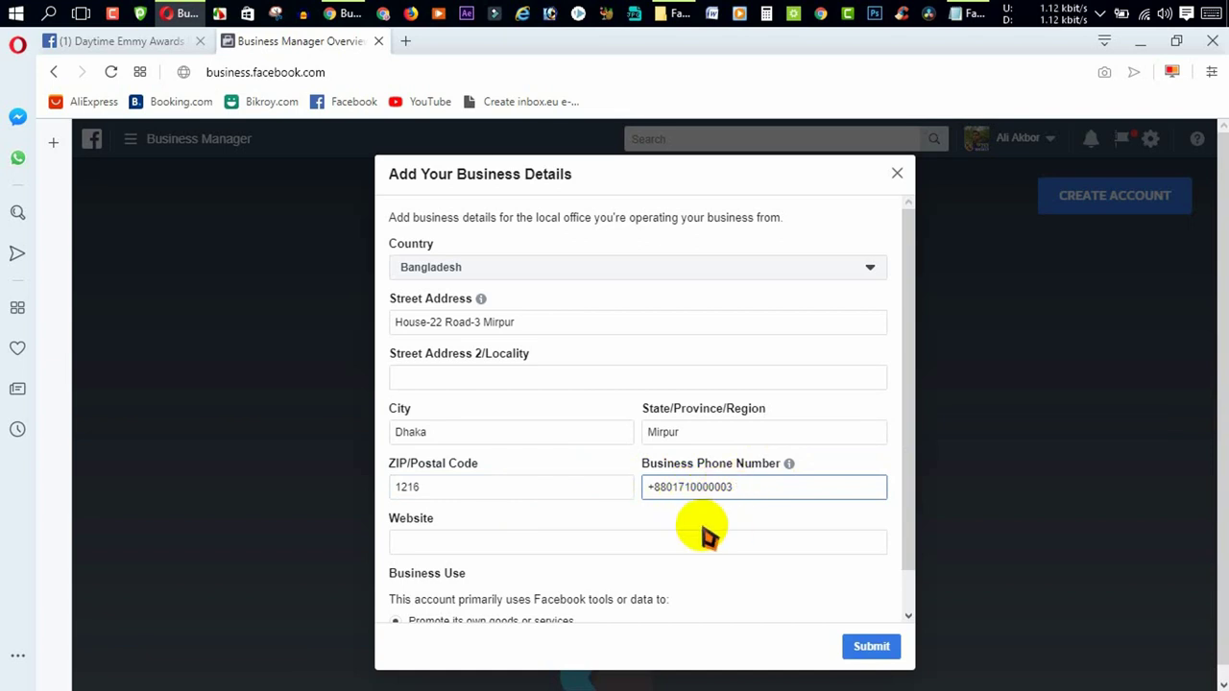
{"action": "left_click", "coordinate": [412, 545]}
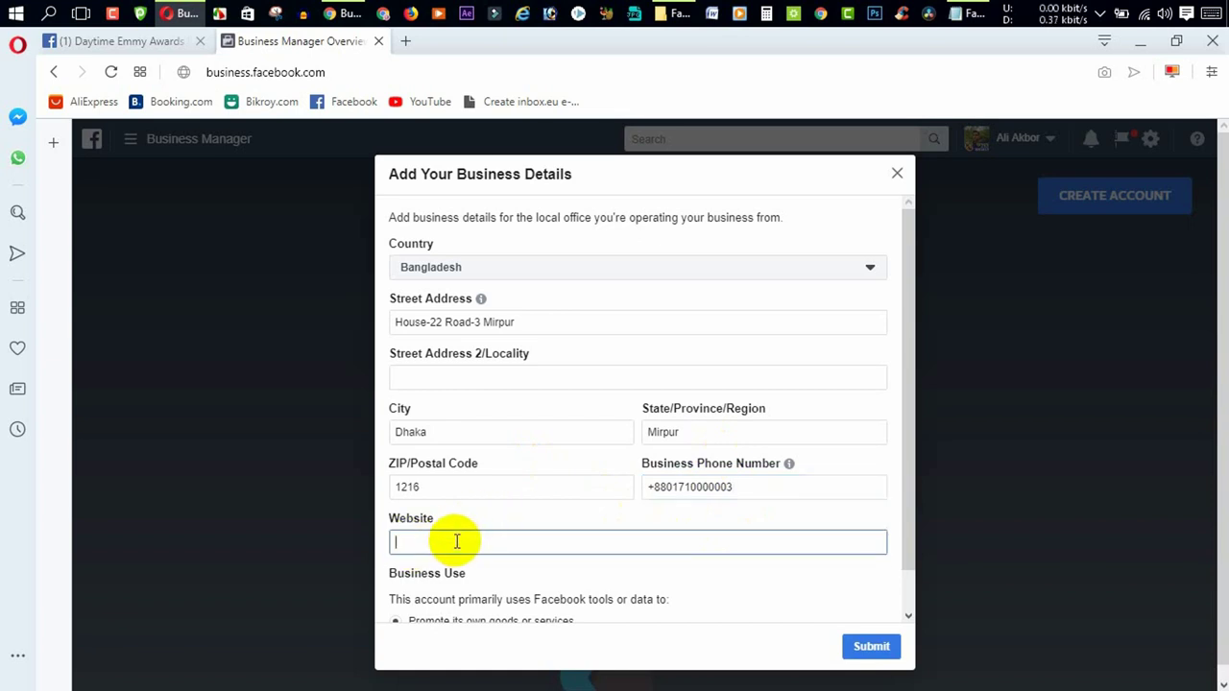
{"action": "mouse_move", "coordinate": [976, 14]}
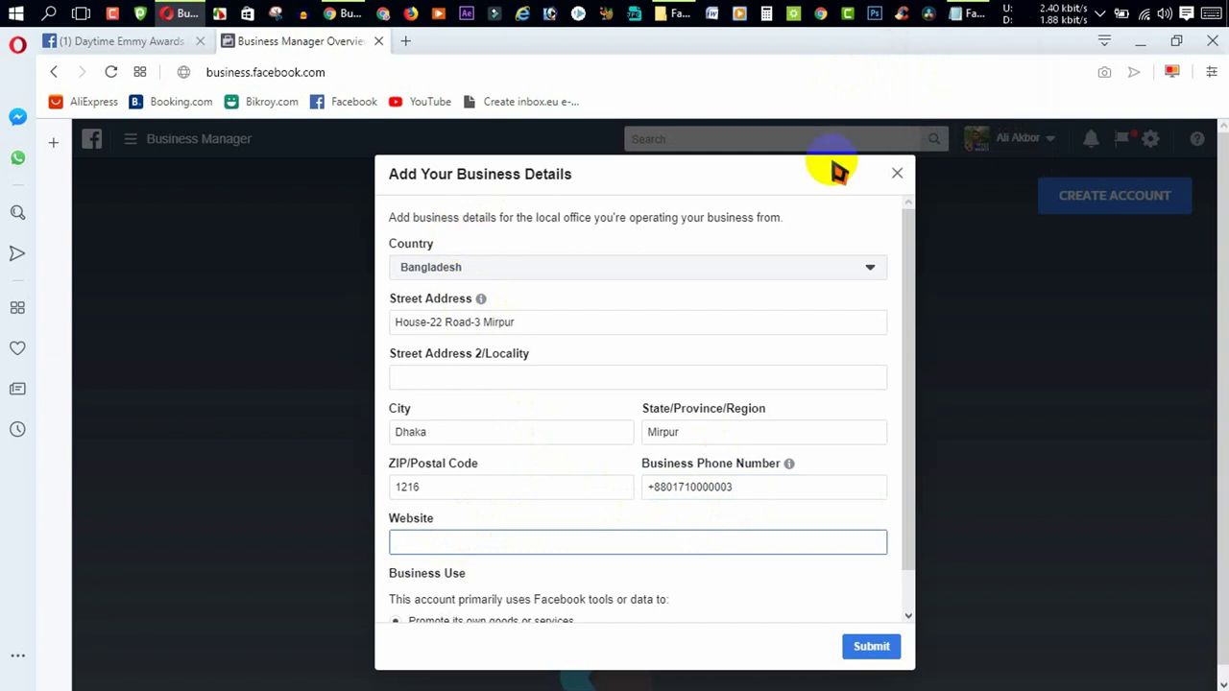
{"action": "left_click", "coordinate": [971, 13]}
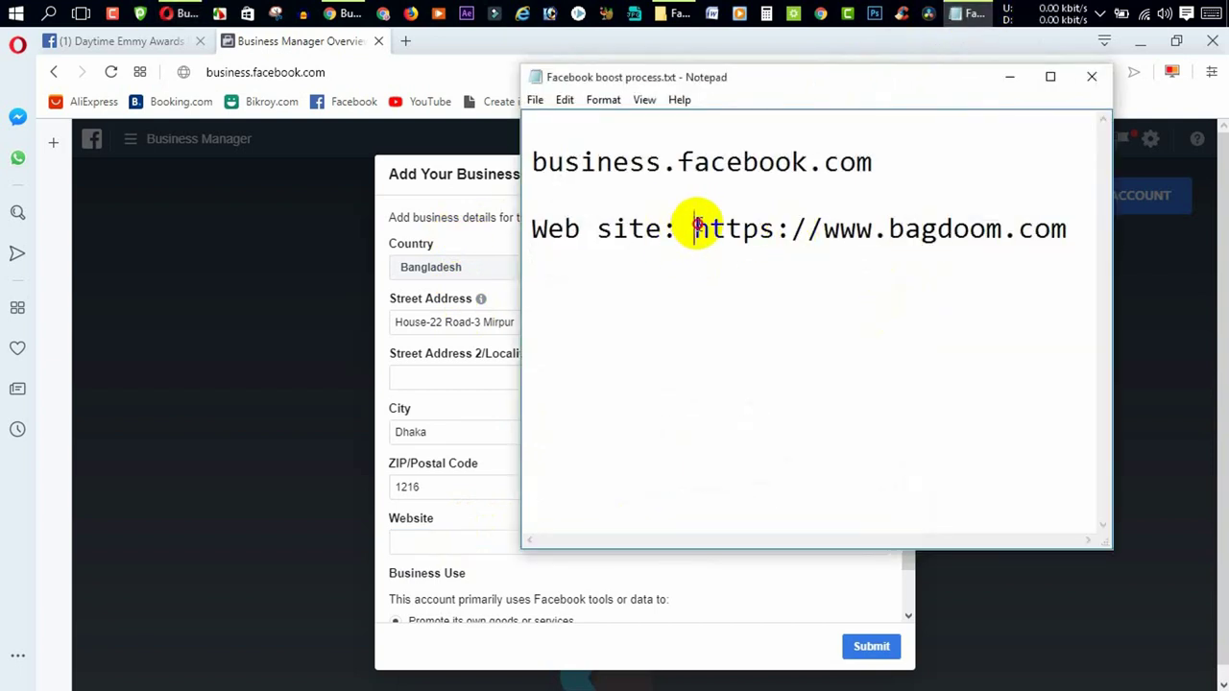
{"action": "left_click_drag", "start_coordinate": [693, 229], "coordinate": [1132, 262]}
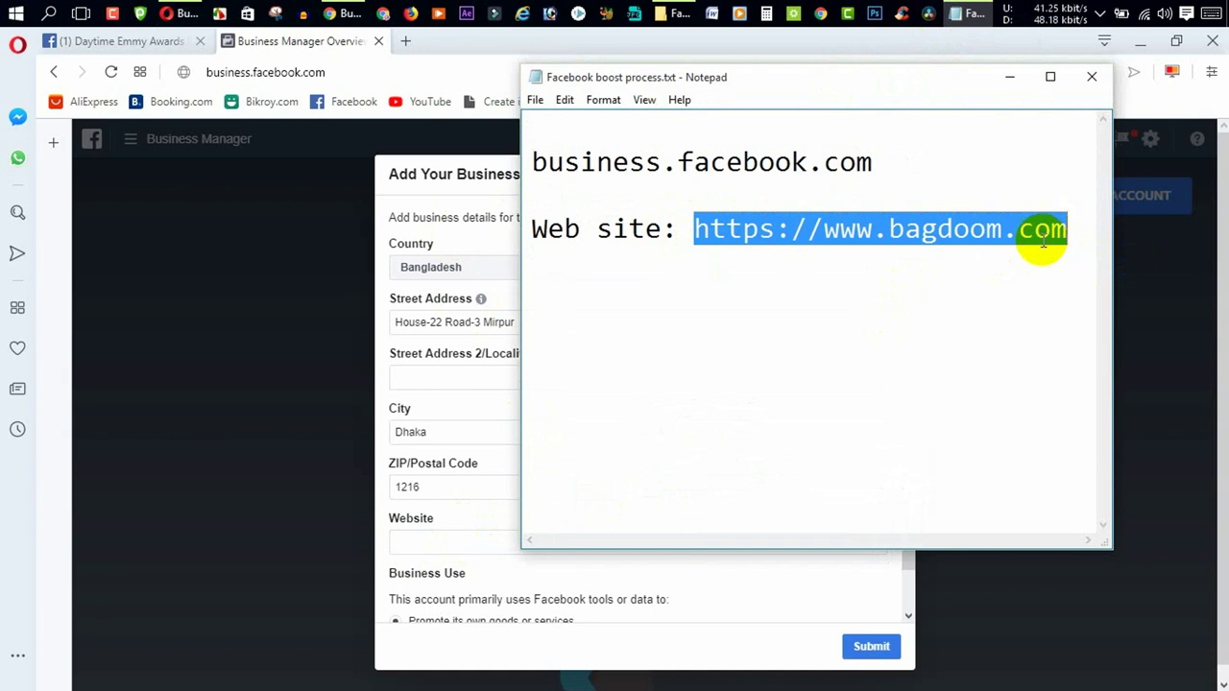
{"action": "left_click", "coordinate": [970, 214]}
{"action": "left_click_drag", "start_coordinate": [1004, 231], "coordinate": [908, 231]}
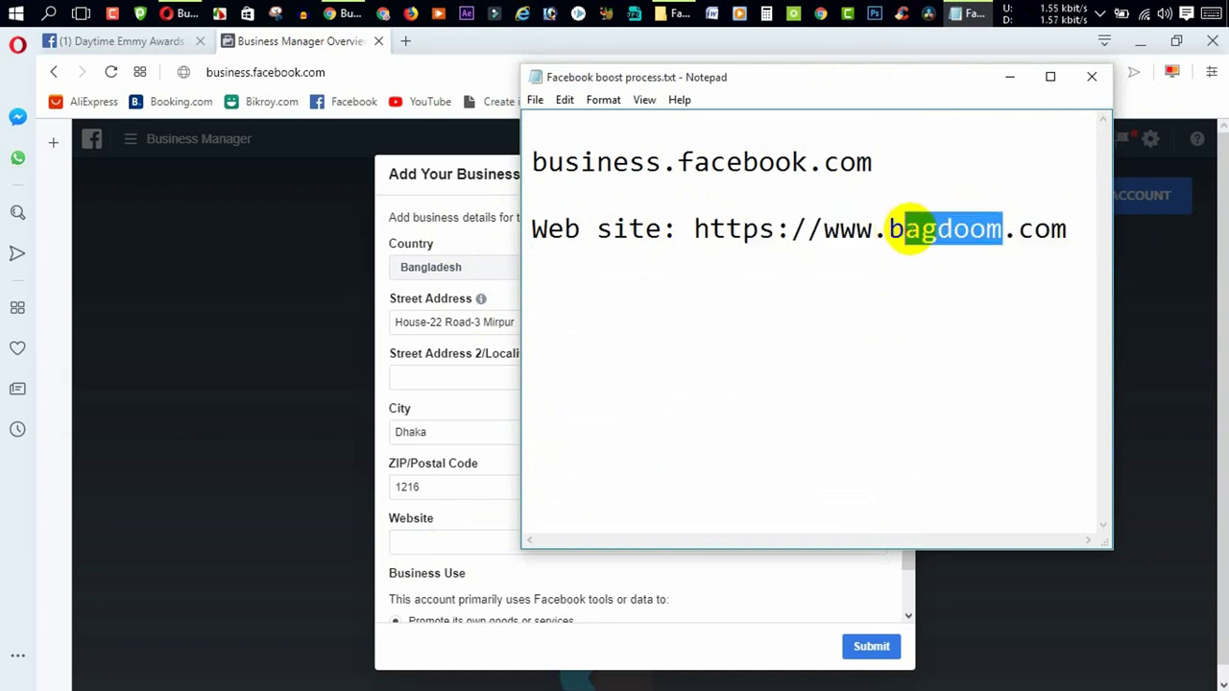
{"action": "type", "text": "dsop"}
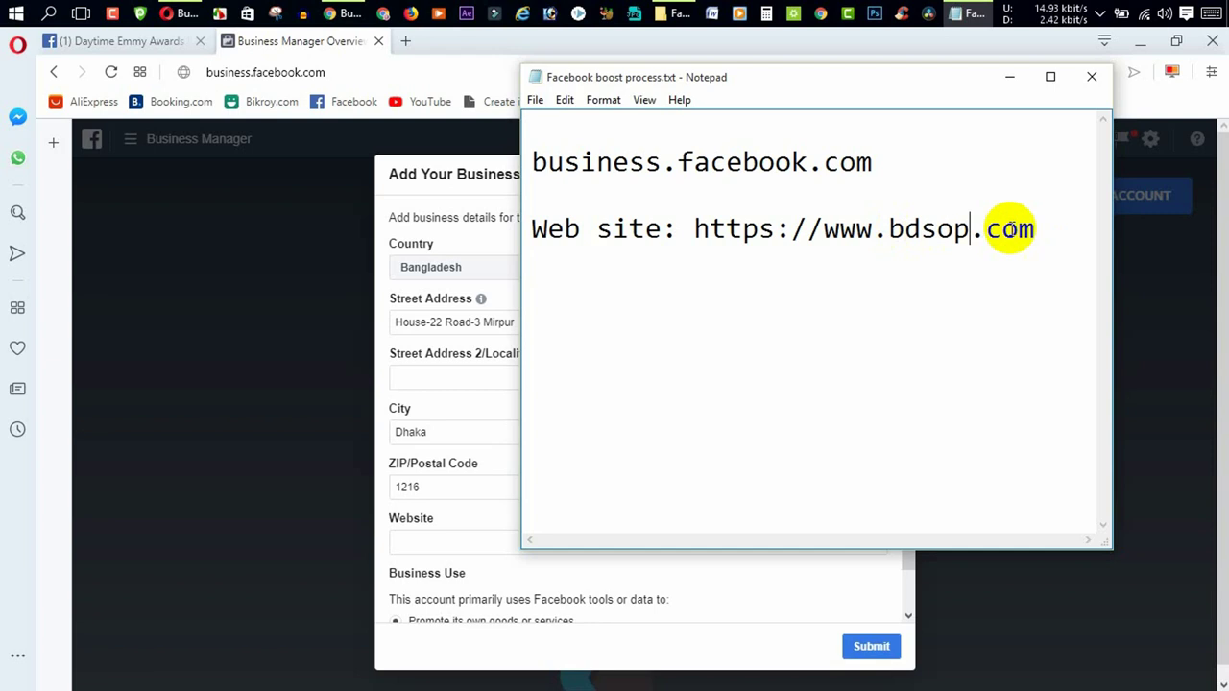
- Copy the website address from Notepad into the Website field of the business details and review the rest of the form
{"action": "left_click", "coordinate": [697, 228]}
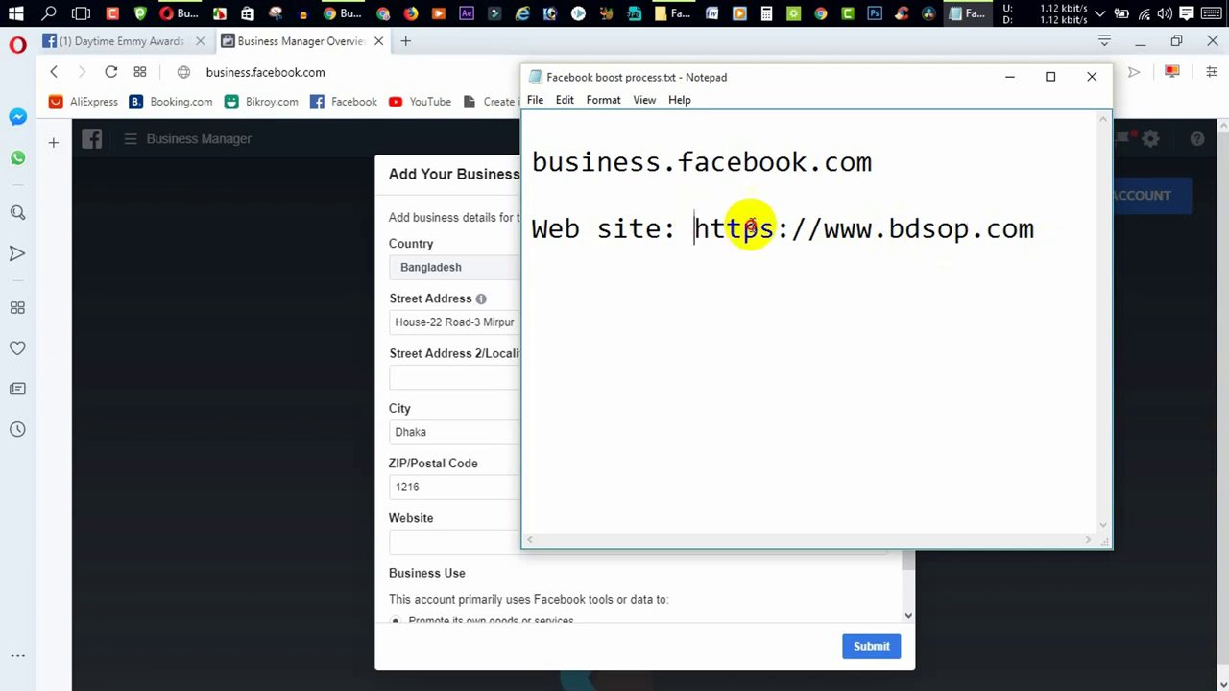
{"action": "left_click_drag", "start_coordinate": [749, 228], "coordinate": [1024, 241]}
{"action": "right_click", "coordinate": [994, 240]}
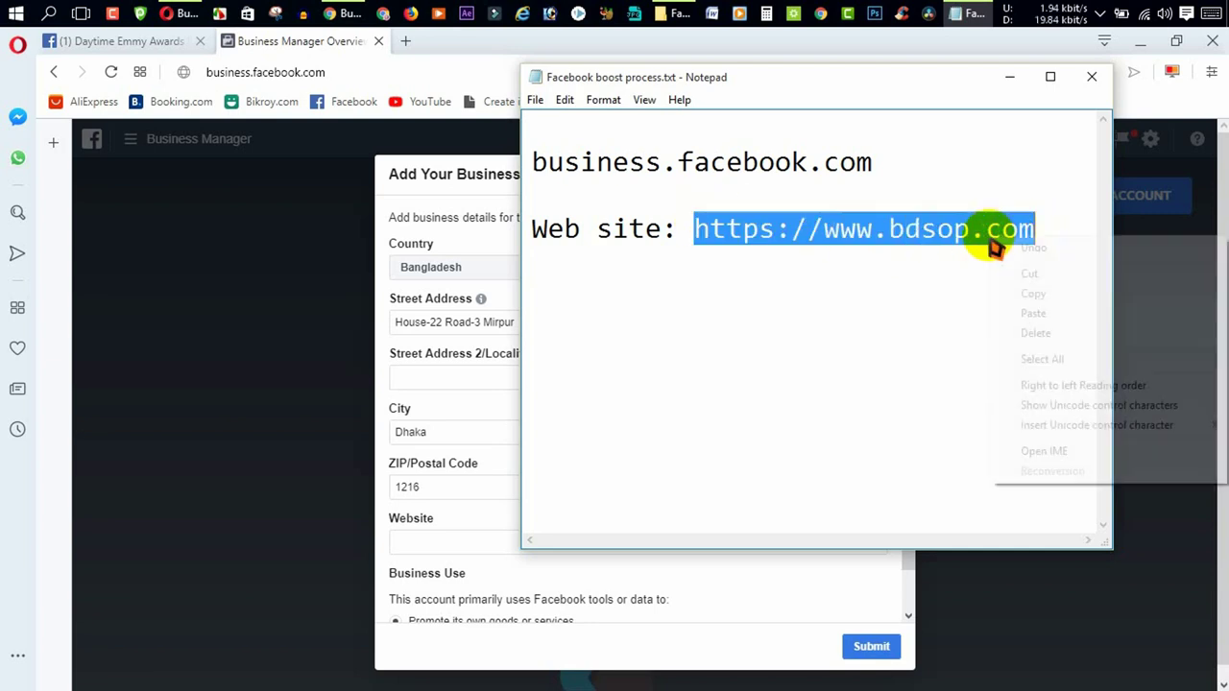
{"action": "left_click", "coordinate": [1033, 294]}
{"action": "left_click", "coordinate": [427, 544]}
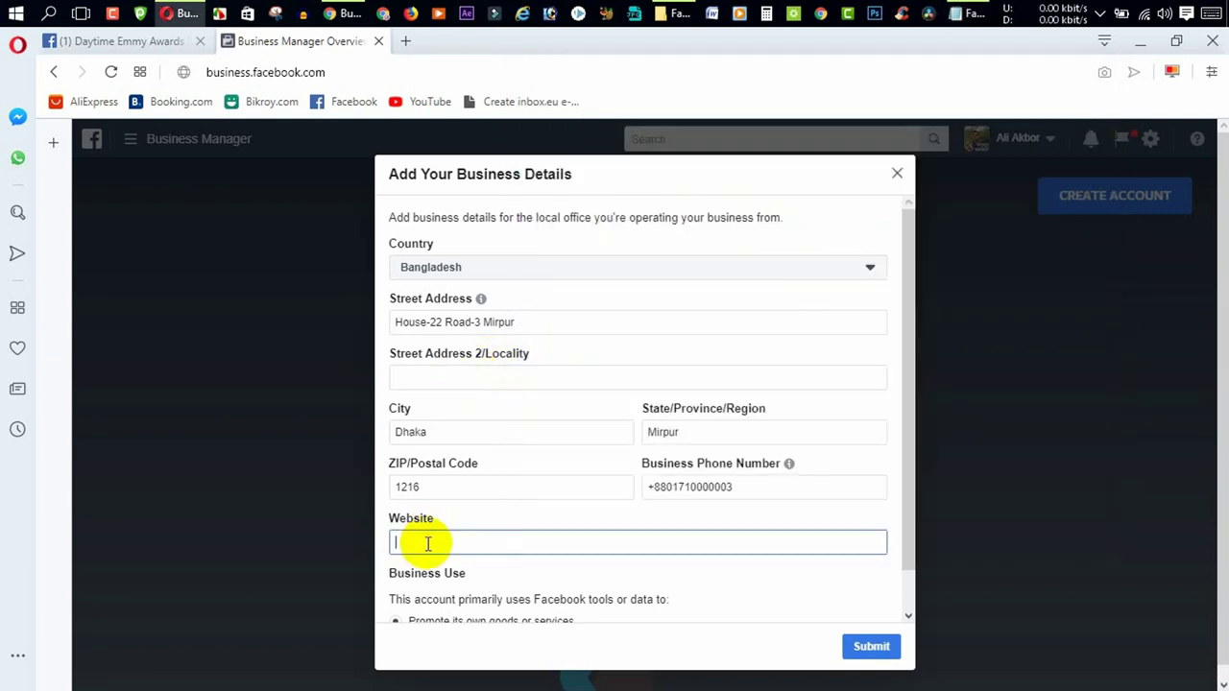
{"action": "right_click", "coordinate": [427, 543]}
{"action": "left_click", "coordinate": [497, 363]}
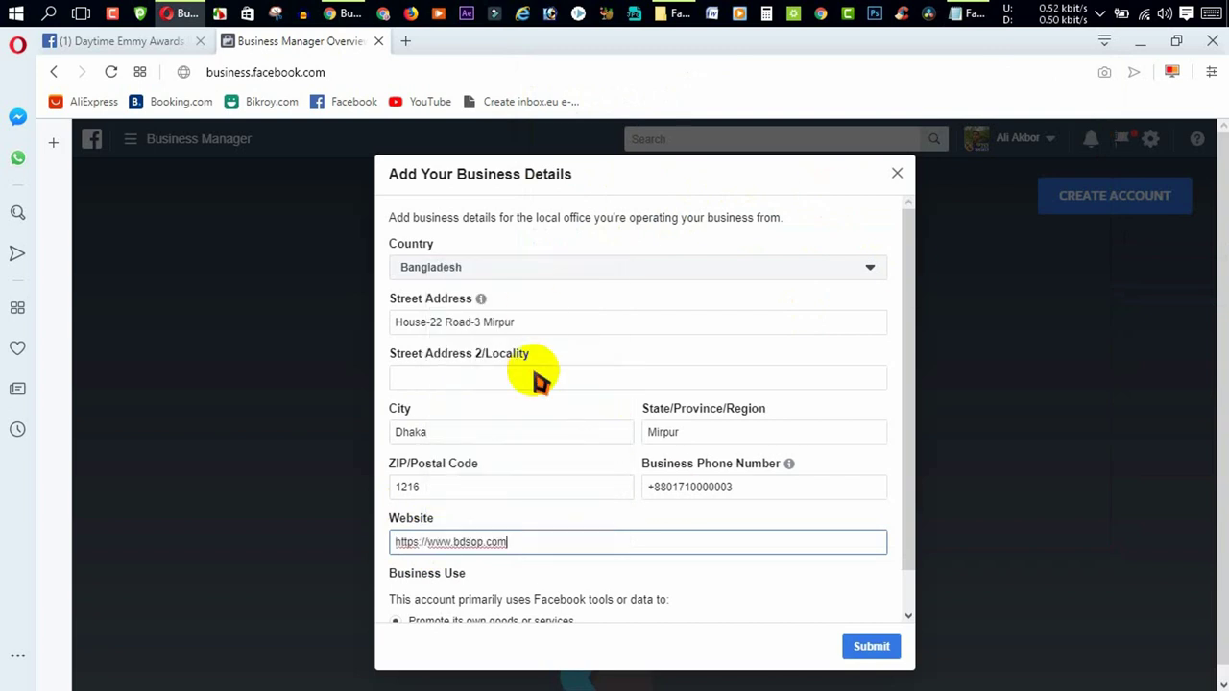
{"action": "scroll", "coordinate": [563, 533], "scroll_direction": "down", "scroll_amount": 1}
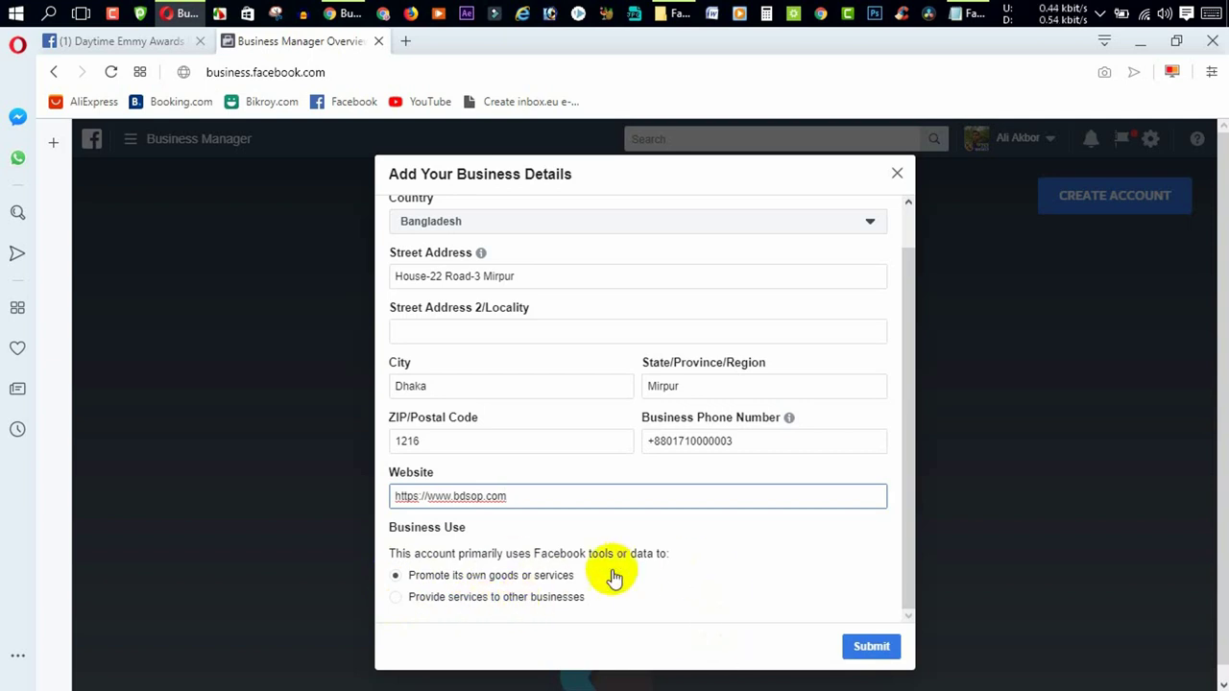
{"action": "scroll", "coordinate": [563, 568], "scroll_direction": "up", "scroll_amount": 1}
{"action": "scroll", "coordinate": [488, 605], "scroll_direction": "down", "scroll_amount": 1}
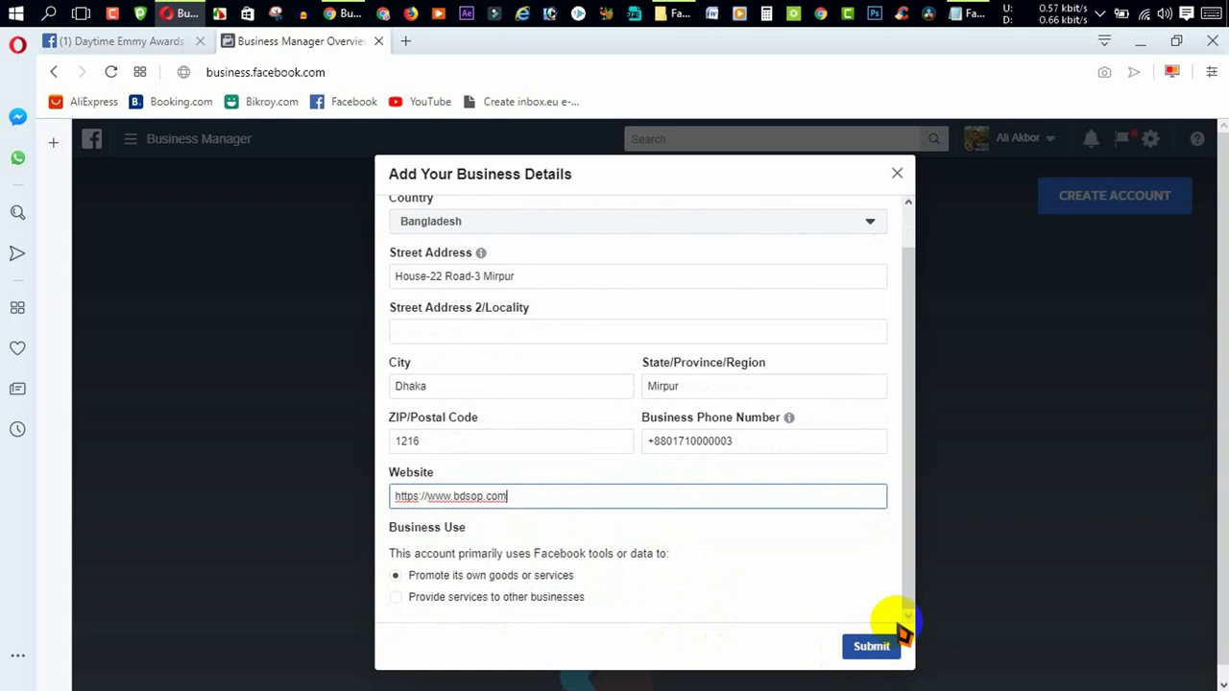
{"action": "scroll", "coordinate": [624, 495], "scroll_direction": "up", "scroll_amount": 1}
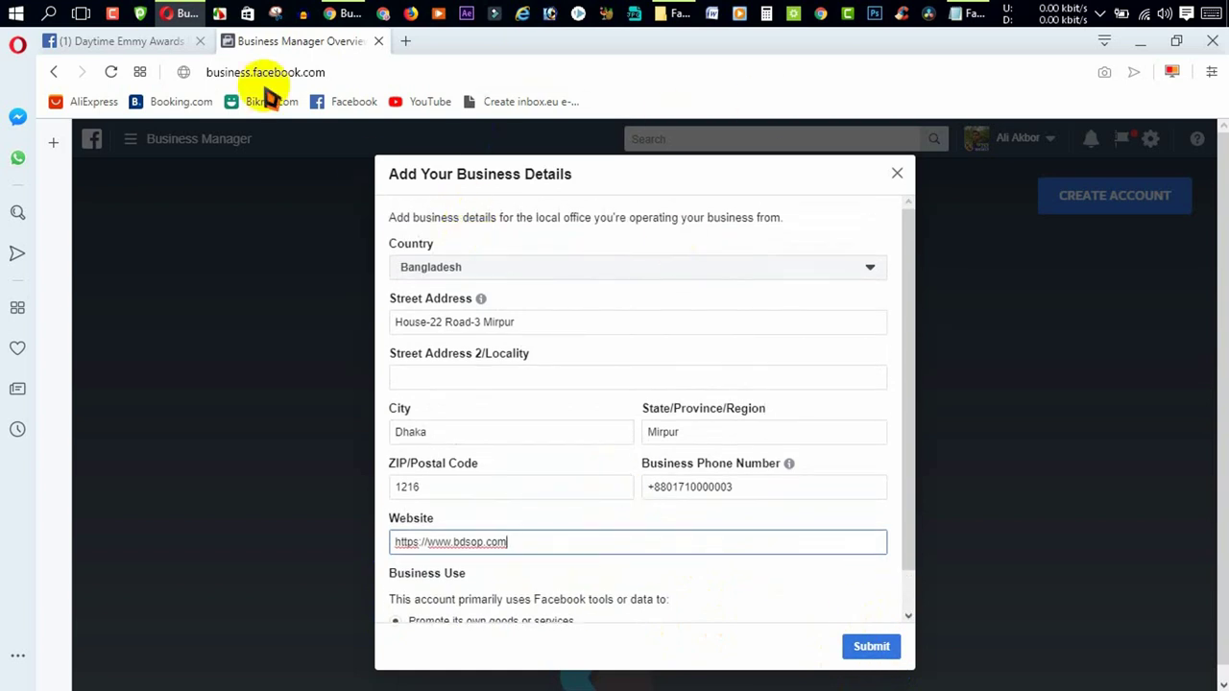
- Switch to Chrome to view the Gmail message about confirming the business email address, and return to Opera
{"action": "left_click", "coordinate": [343, 13]}
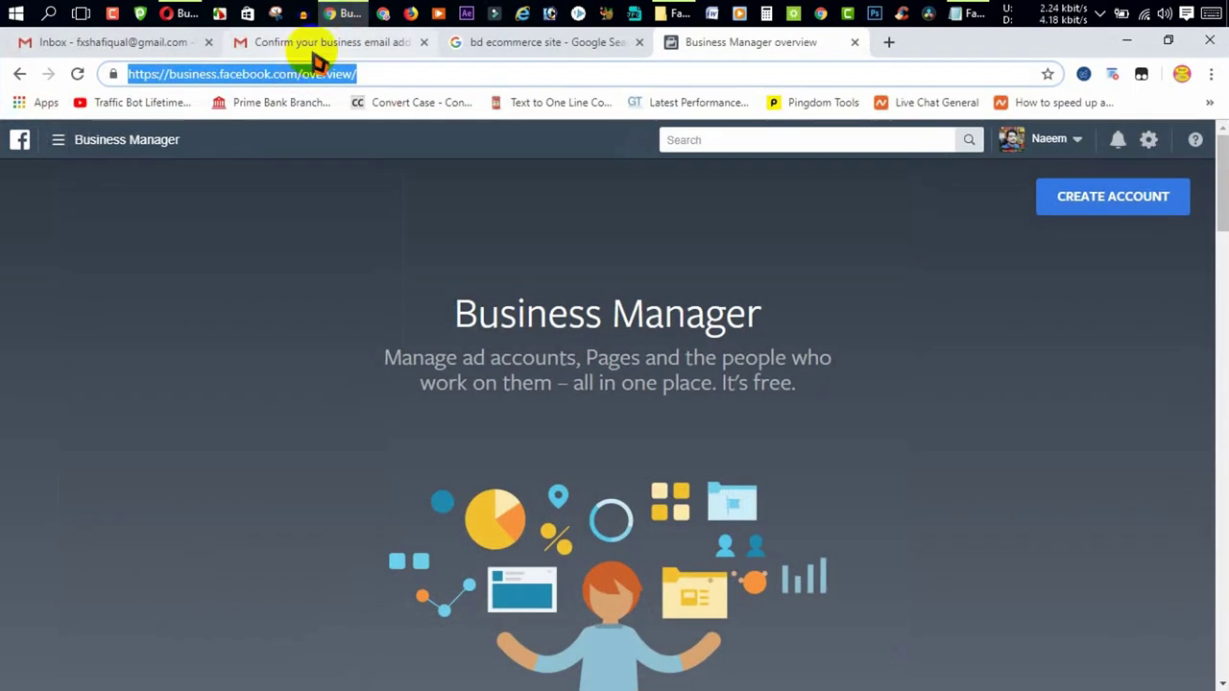
{"action": "left_click", "coordinate": [314, 44]}
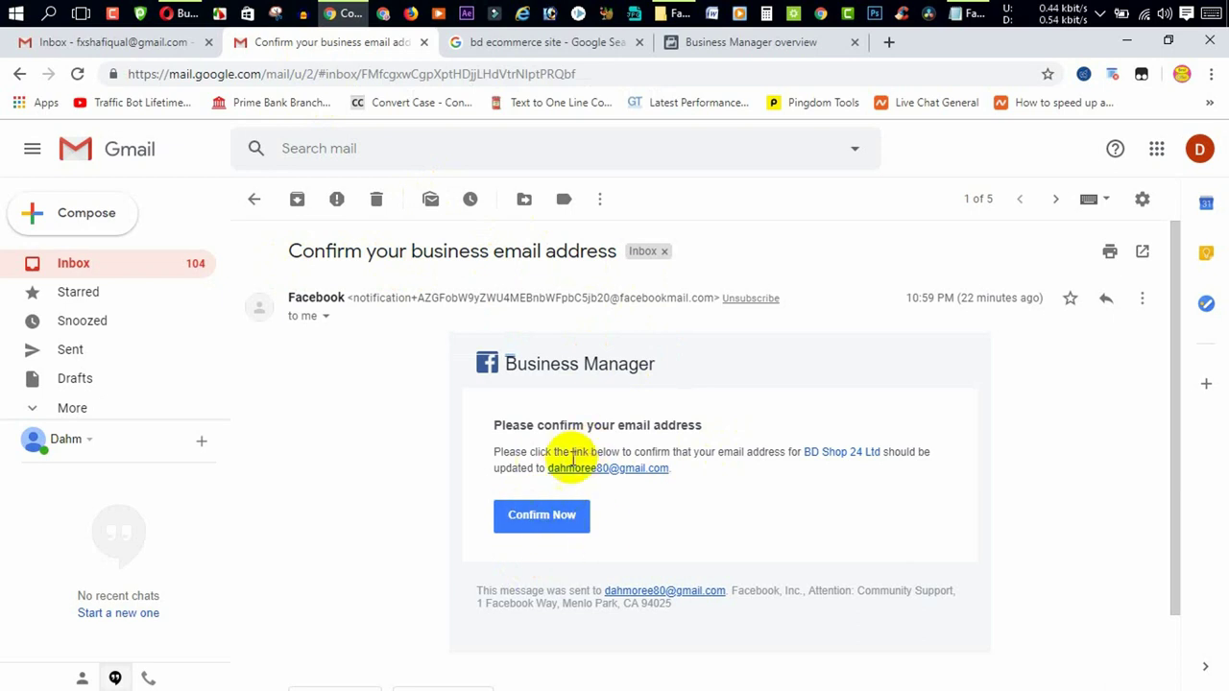
{"action": "left_click", "coordinate": [350, 13]}
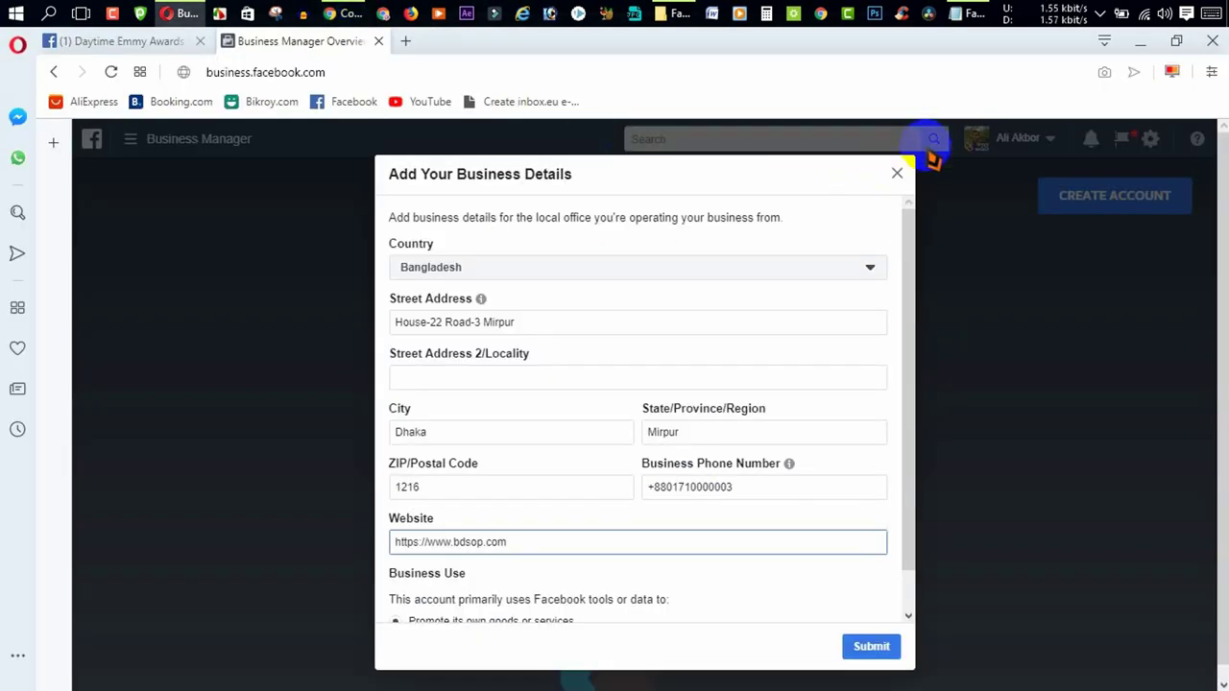
- Discard the business details form, reload business.facebook.com and check which business is selected in the account switcher
{"action": "left_click", "coordinate": [897, 174]}
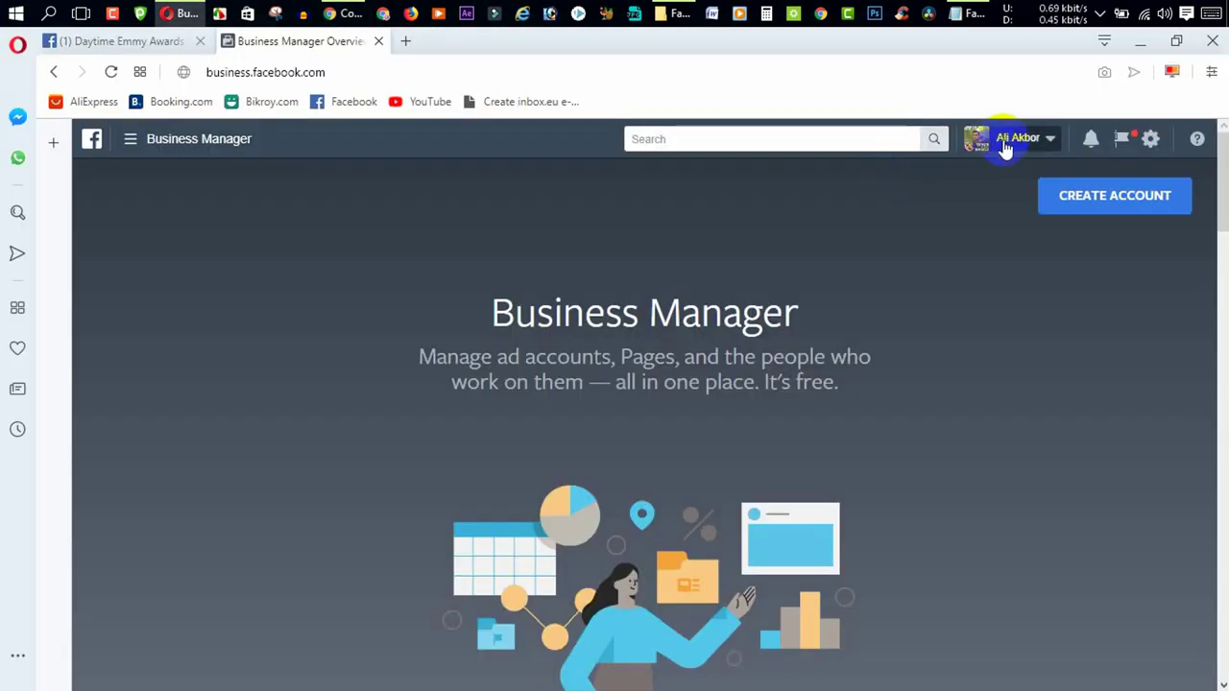
{"action": "left_click", "coordinate": [337, 67]}
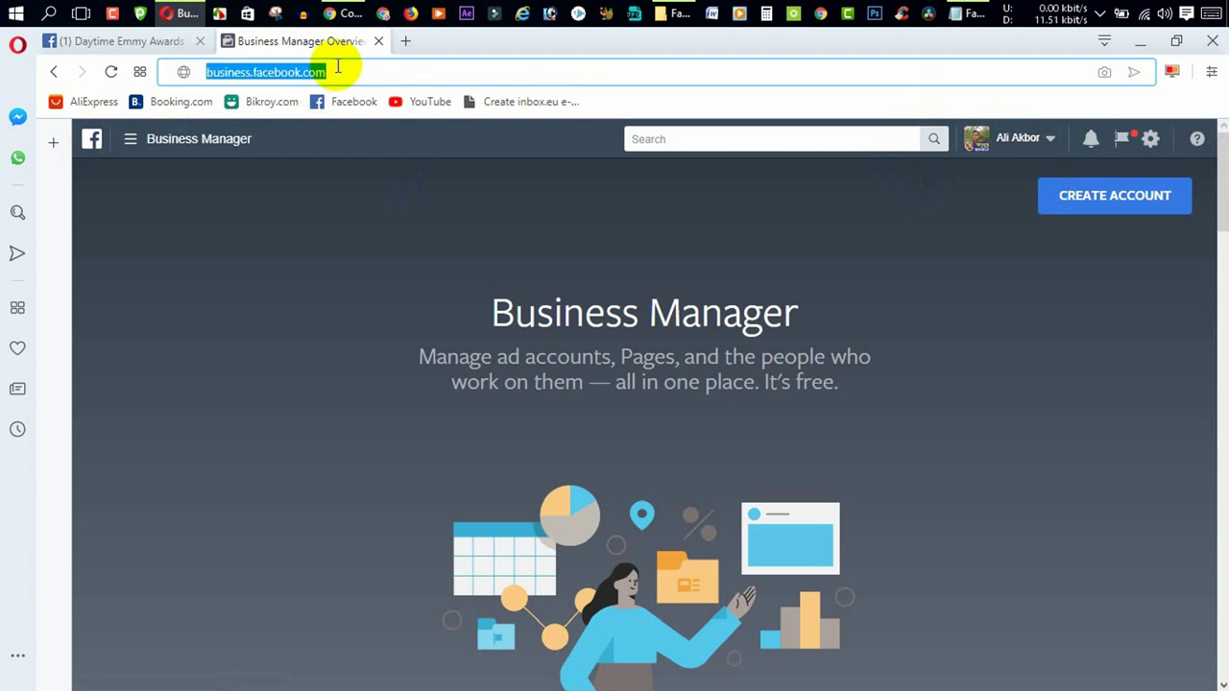
{"action": "key", "text": "Return"}
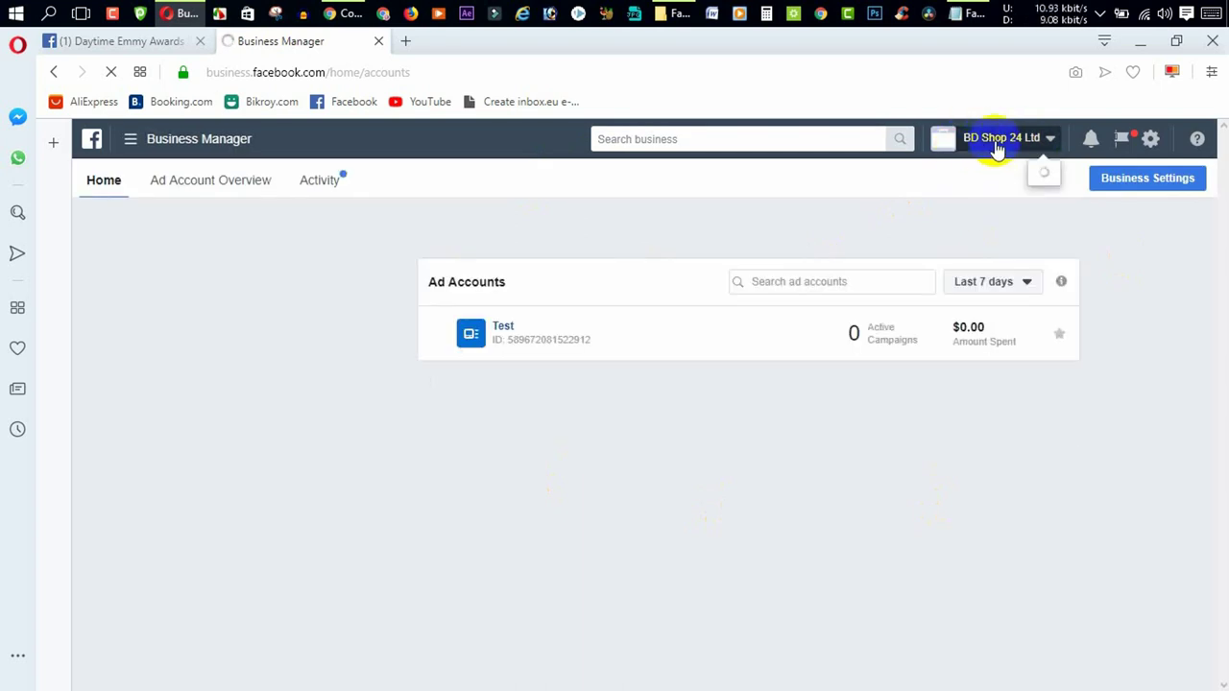
{"action": "left_click", "coordinate": [999, 145]}
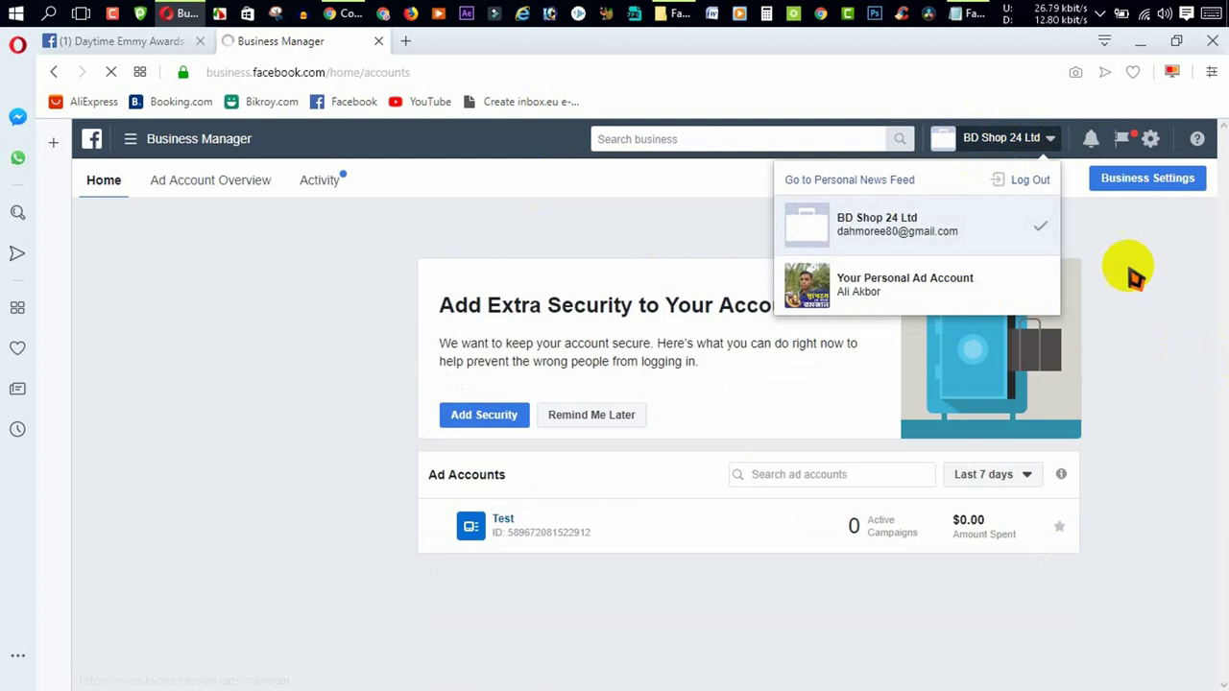
{"action": "left_click", "coordinate": [1136, 276]}
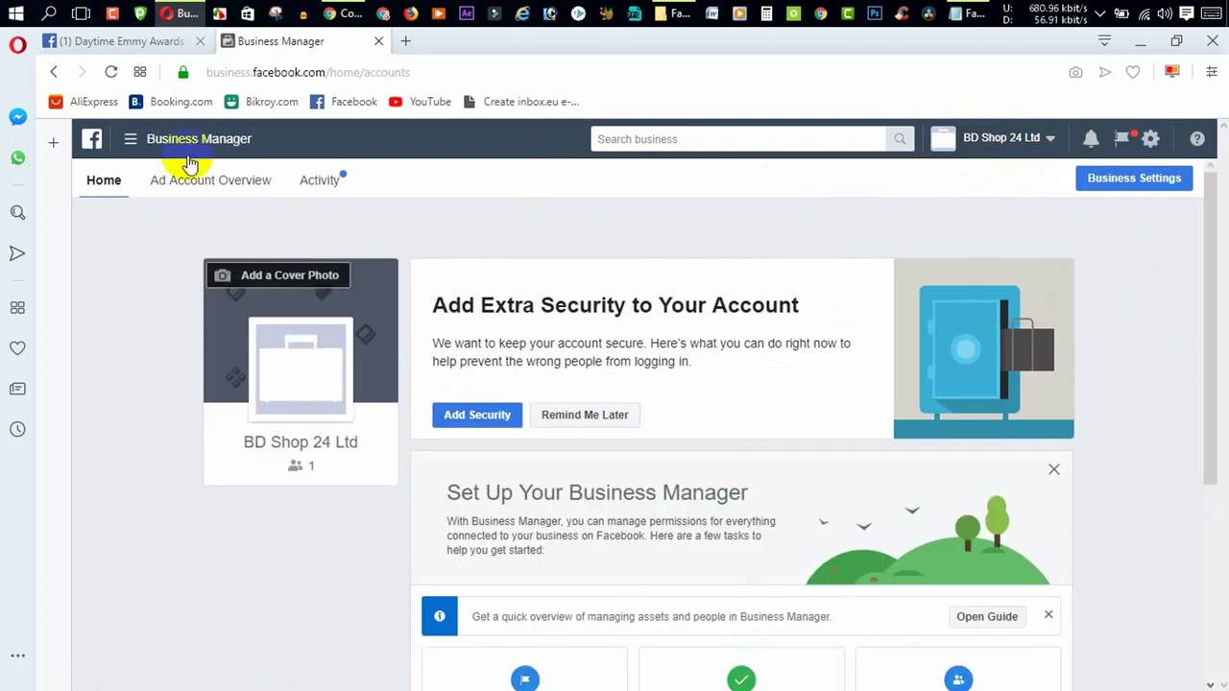
- Open the Business Settings of BD Shop 24 Ltd and show its ad accounts
{"action": "left_click", "coordinate": [130, 144]}
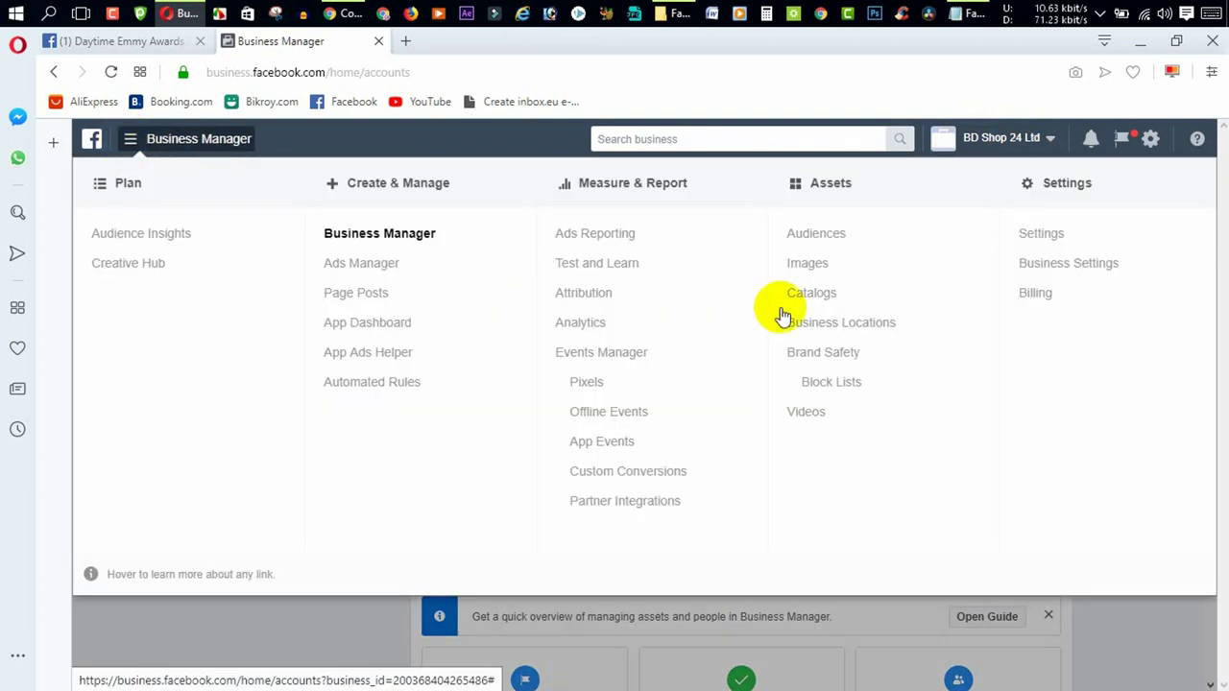
{"action": "left_click", "coordinate": [1067, 271]}
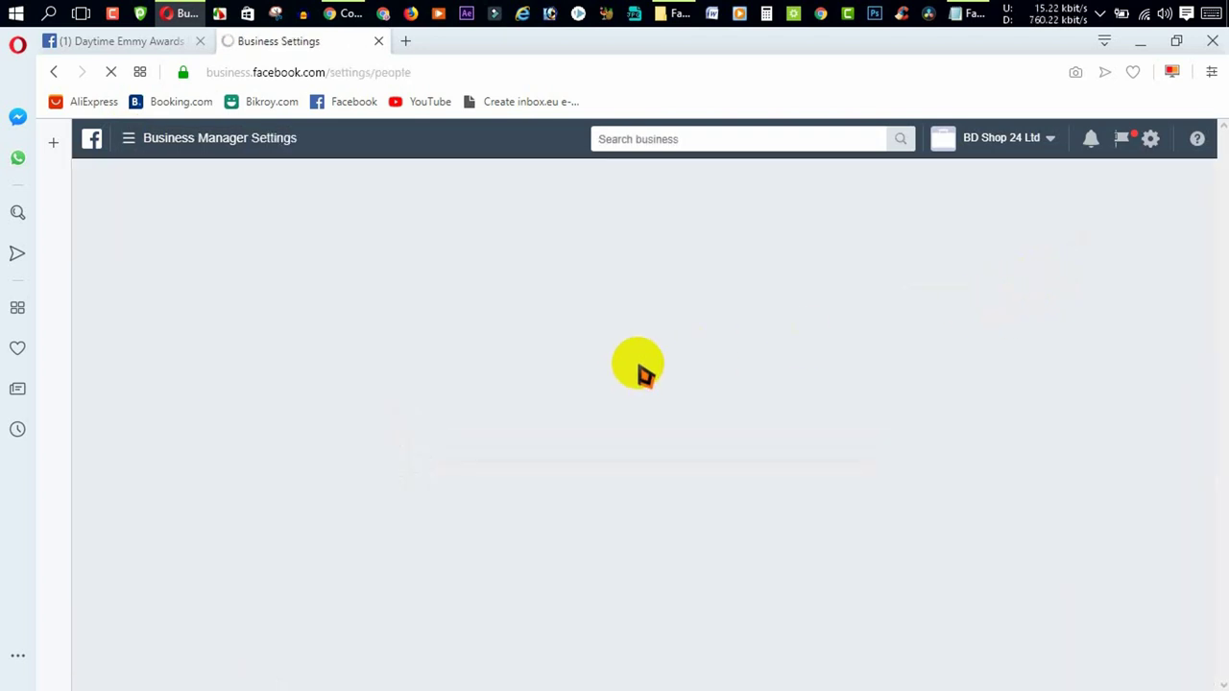
{"action": "left_click", "coordinate": [1015, 147]}
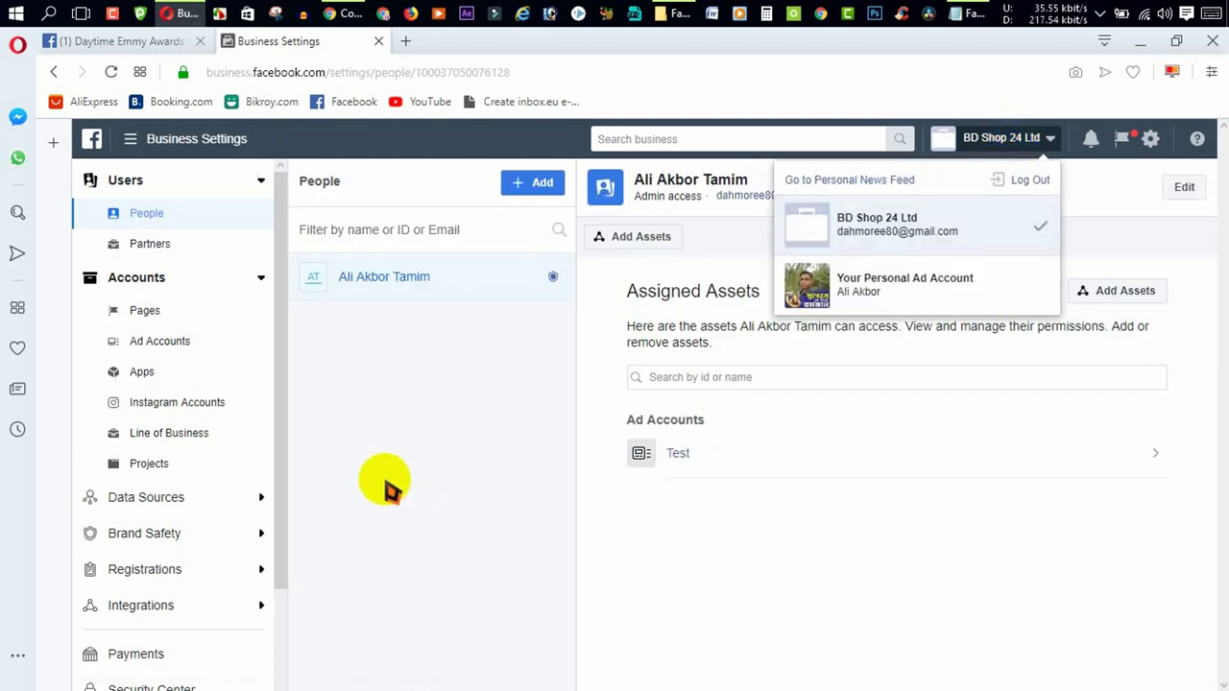
{"action": "left_click", "coordinate": [387, 490]}
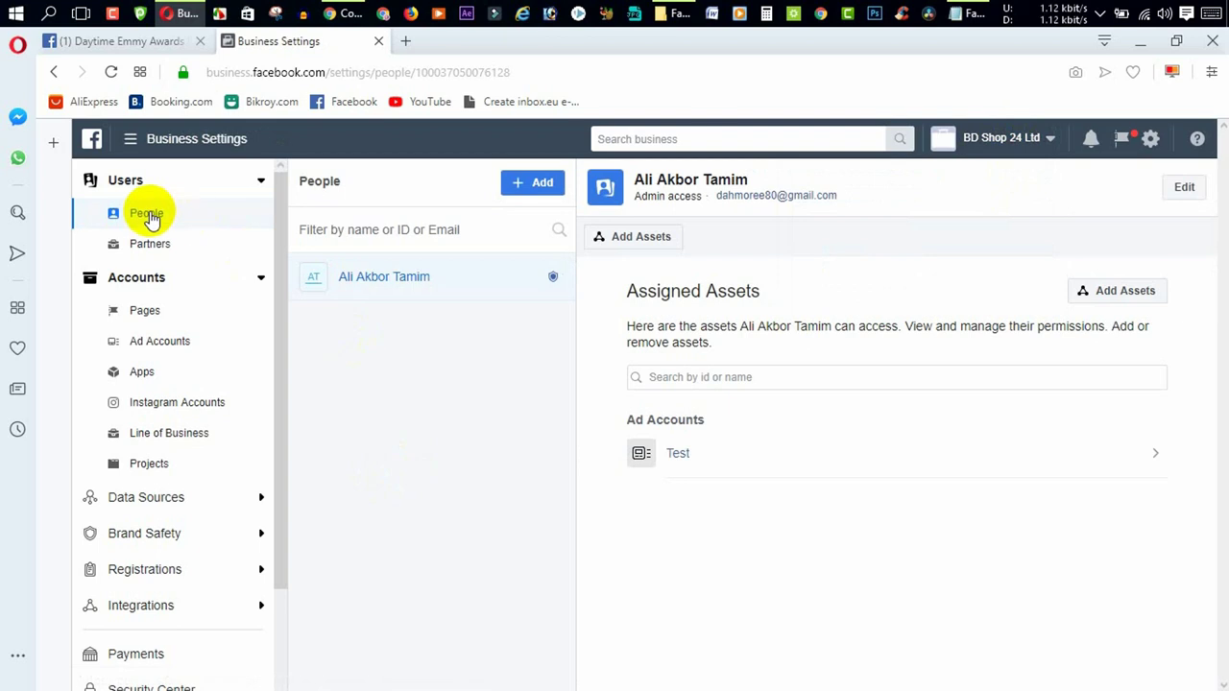
{"action": "left_click", "coordinate": [133, 351]}
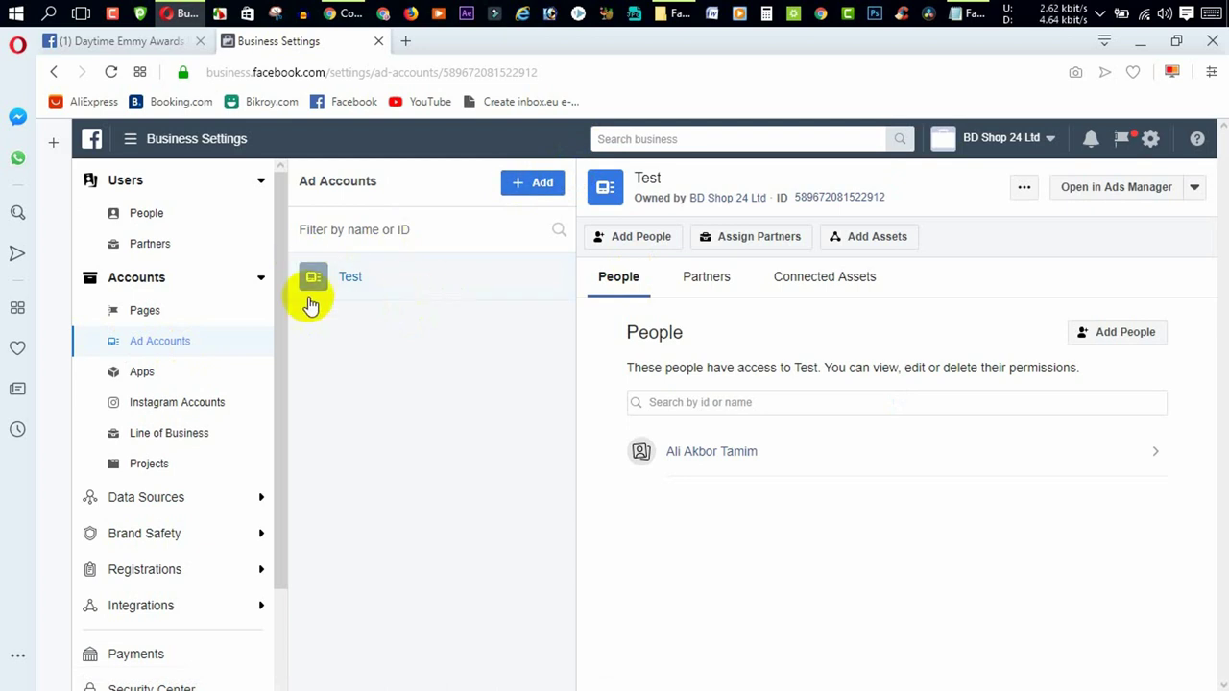
- Examine the form for creating a new ad account, including its name, time zone and currency, and close it without creating one
{"action": "left_click", "coordinate": [526, 192]}
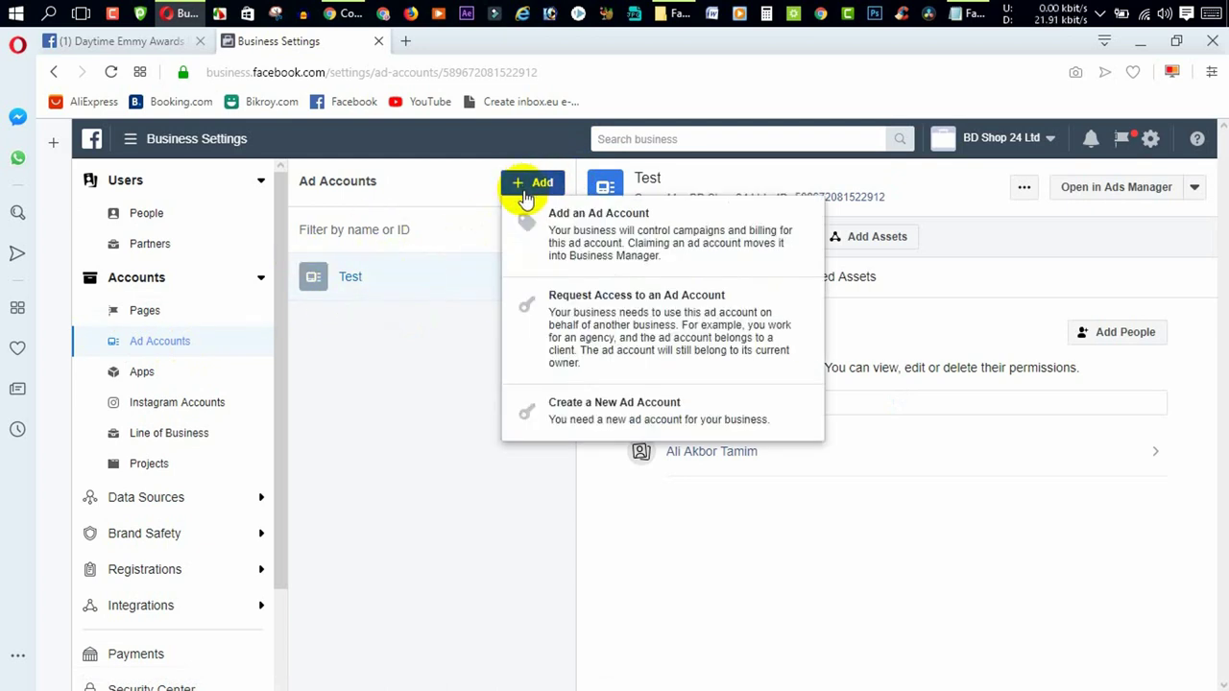
{"action": "left_click", "coordinate": [570, 432]}
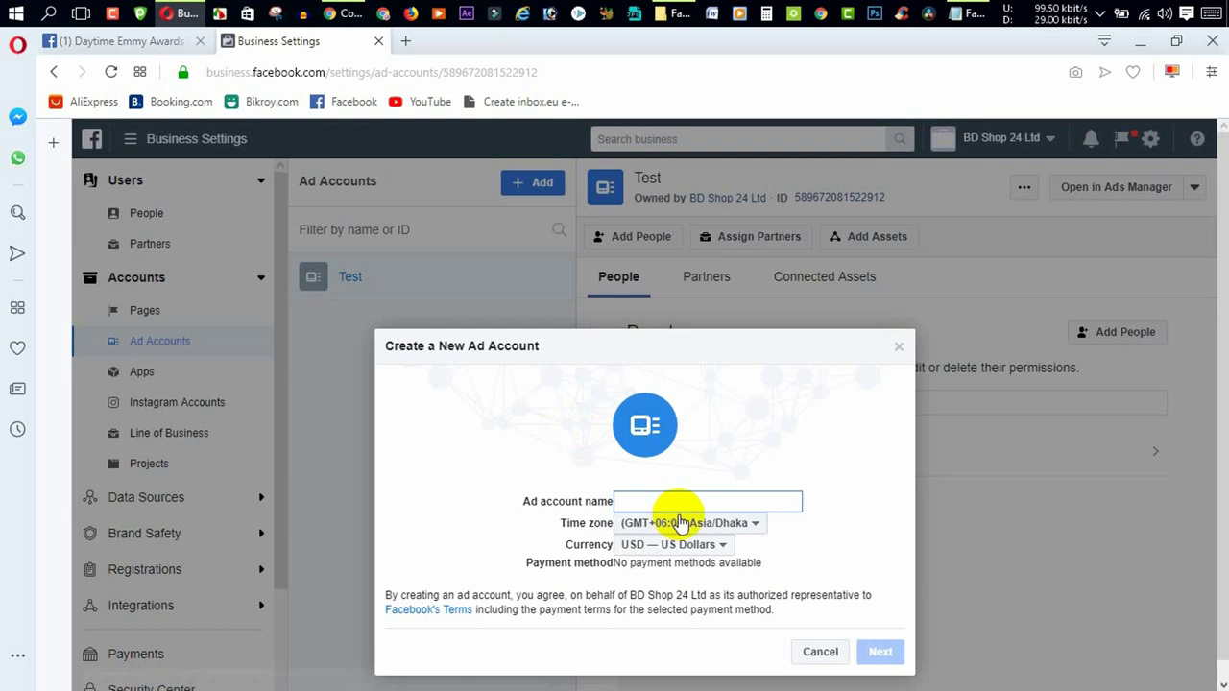
{"action": "triple_click", "coordinate": [677, 338]}
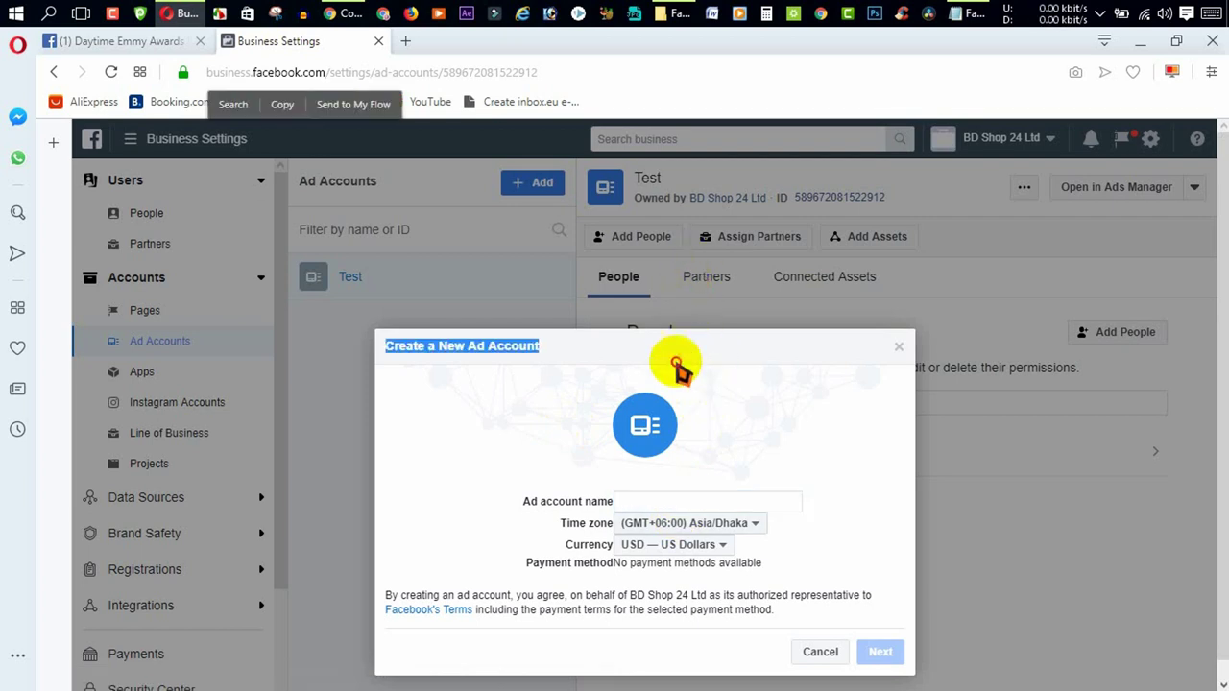
{"action": "left_click", "coordinate": [667, 379]}
{"action": "left_click", "coordinate": [645, 497]}
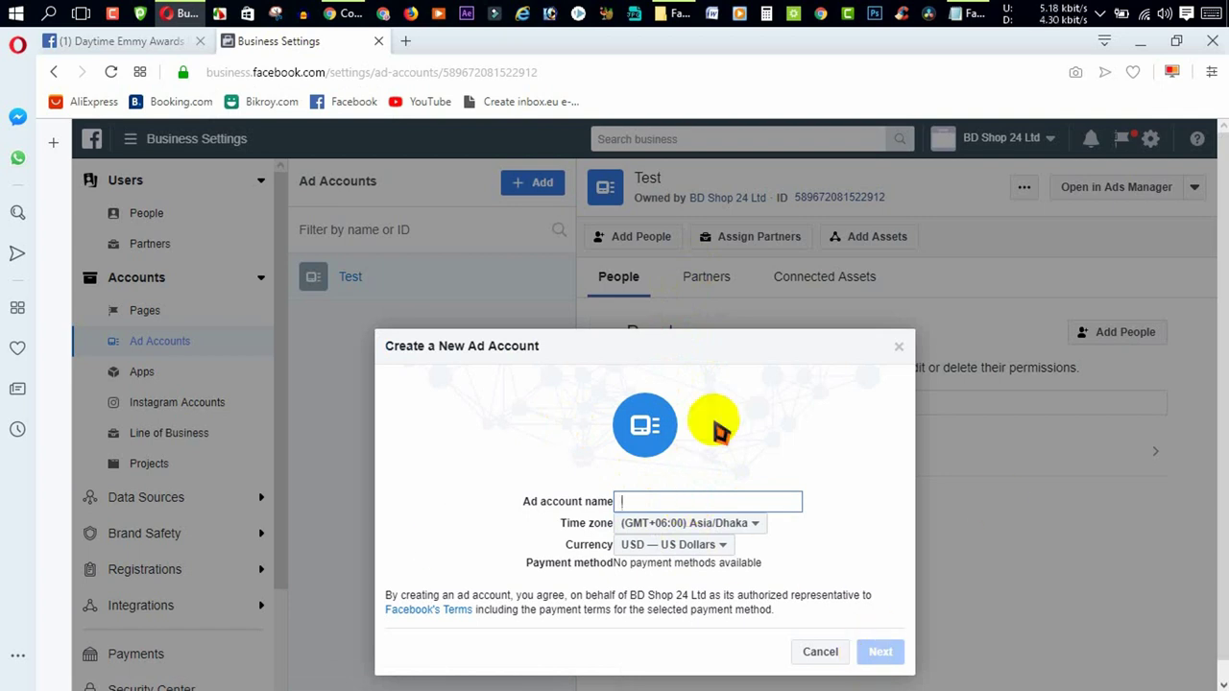
{"action": "left_click", "coordinate": [819, 655]}
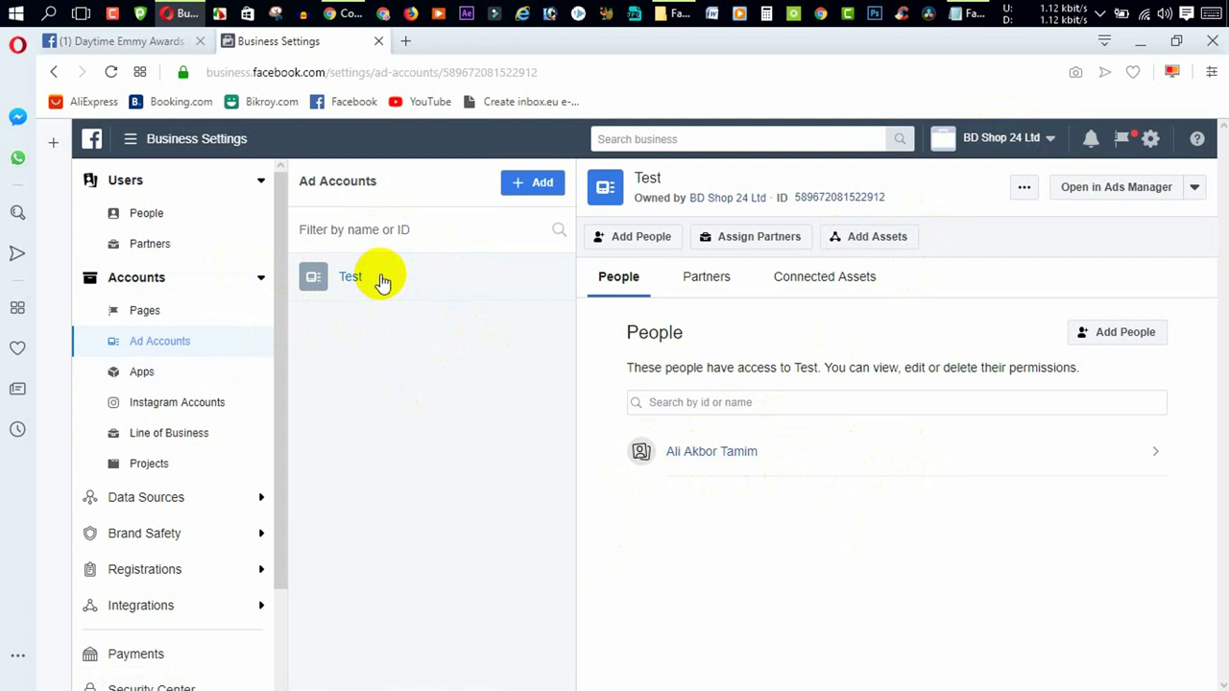
- Open the Test ad account in Ads Manager and display the full list of business tools
{"action": "left_click", "coordinate": [1103, 197]}
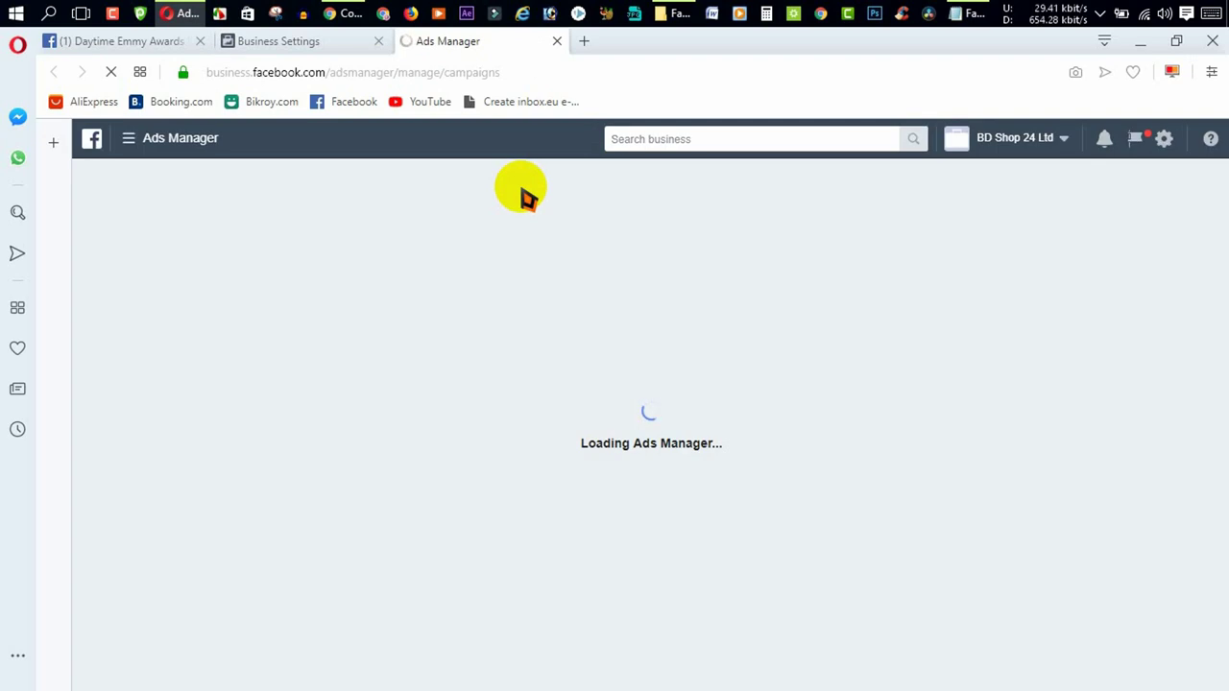
{"action": "left_click", "coordinate": [134, 144]}
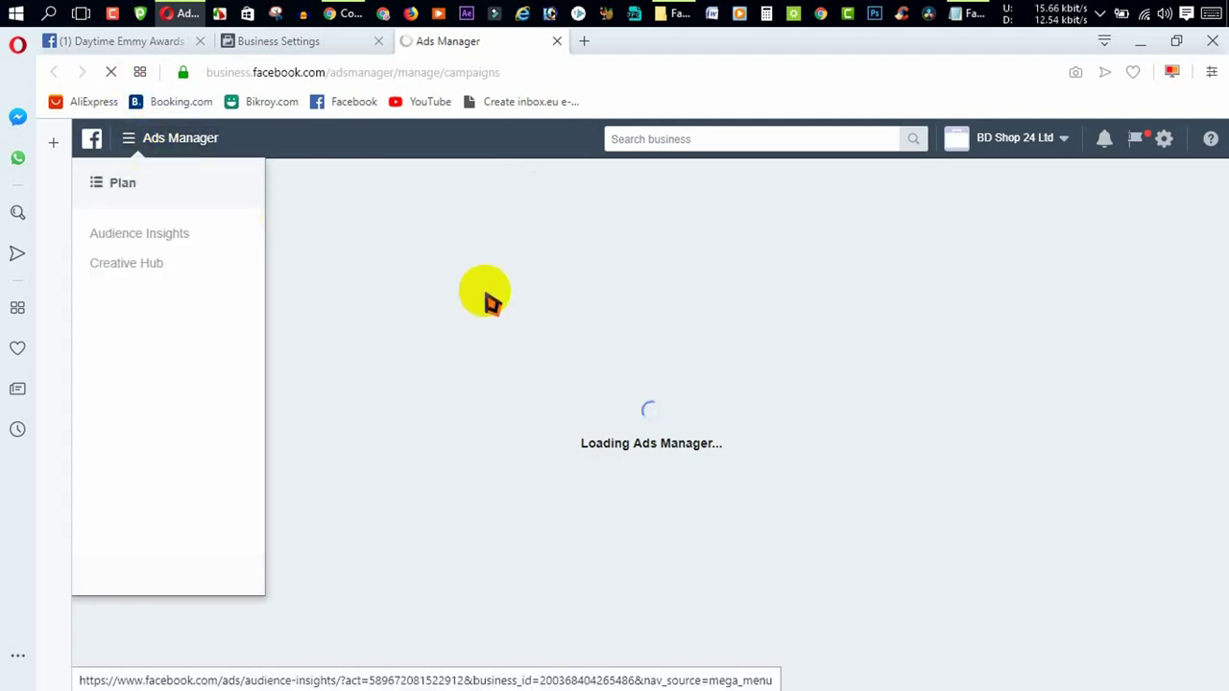
{"action": "left_click", "coordinate": [317, 45]}
{"action": "left_click", "coordinate": [490, 45]}
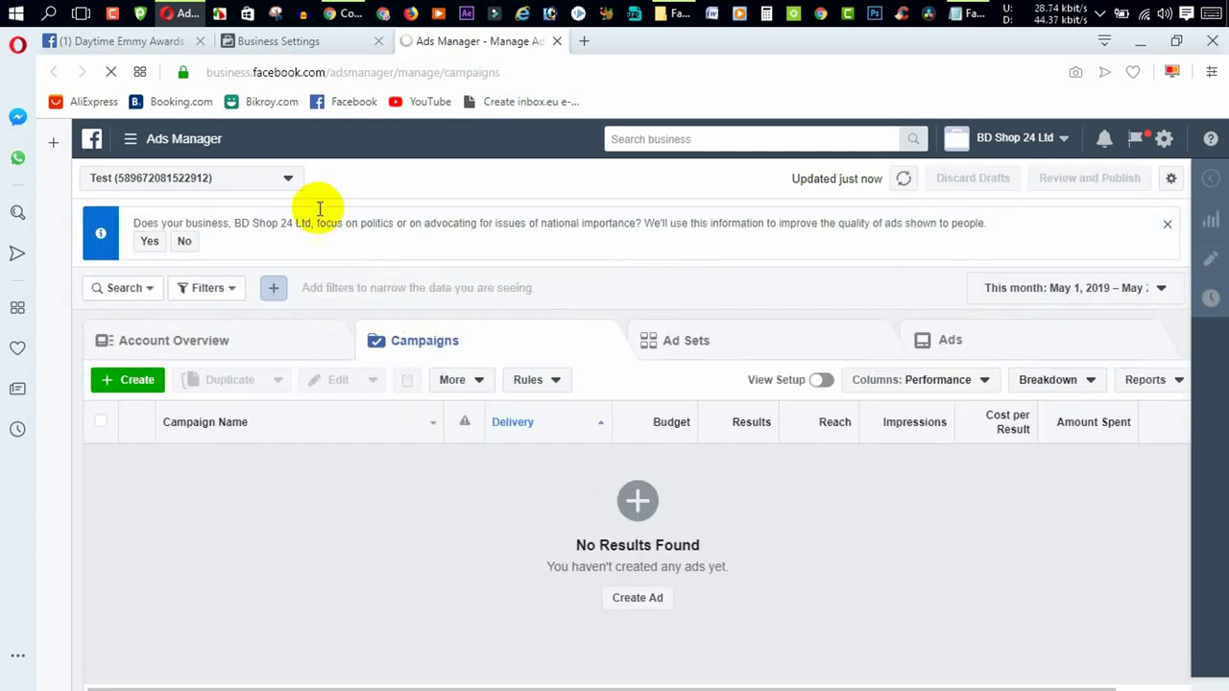
{"action": "left_click", "coordinate": [234, 186]}
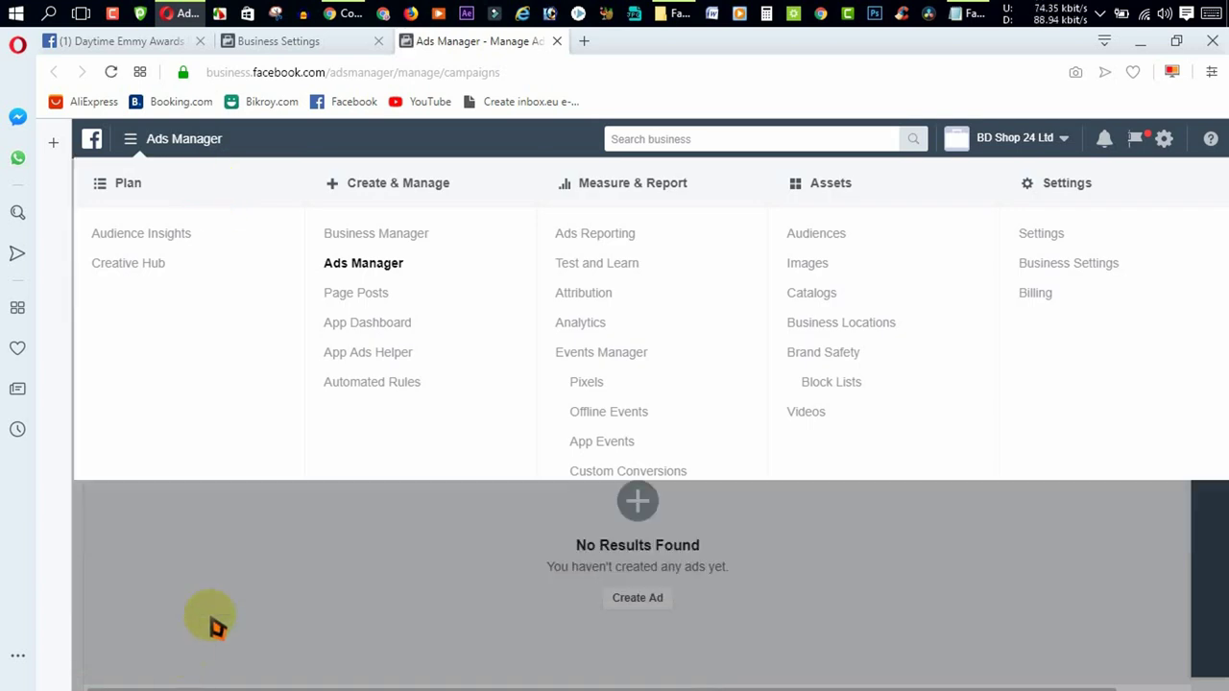
- Check which ad accounts Ads Manager offers, and look at the HI EVERYONE post on the Daytime Emmy Awards Live page
{"action": "left_click", "coordinate": [212, 625]}
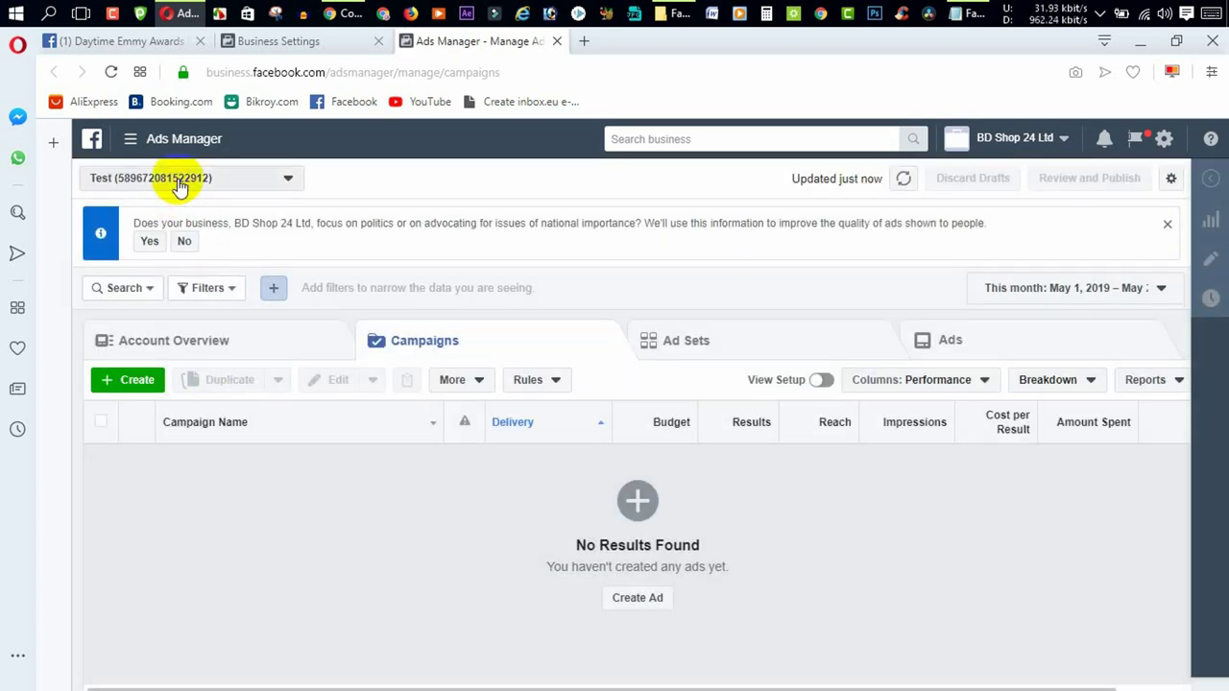
{"action": "left_click", "coordinate": [178, 185]}
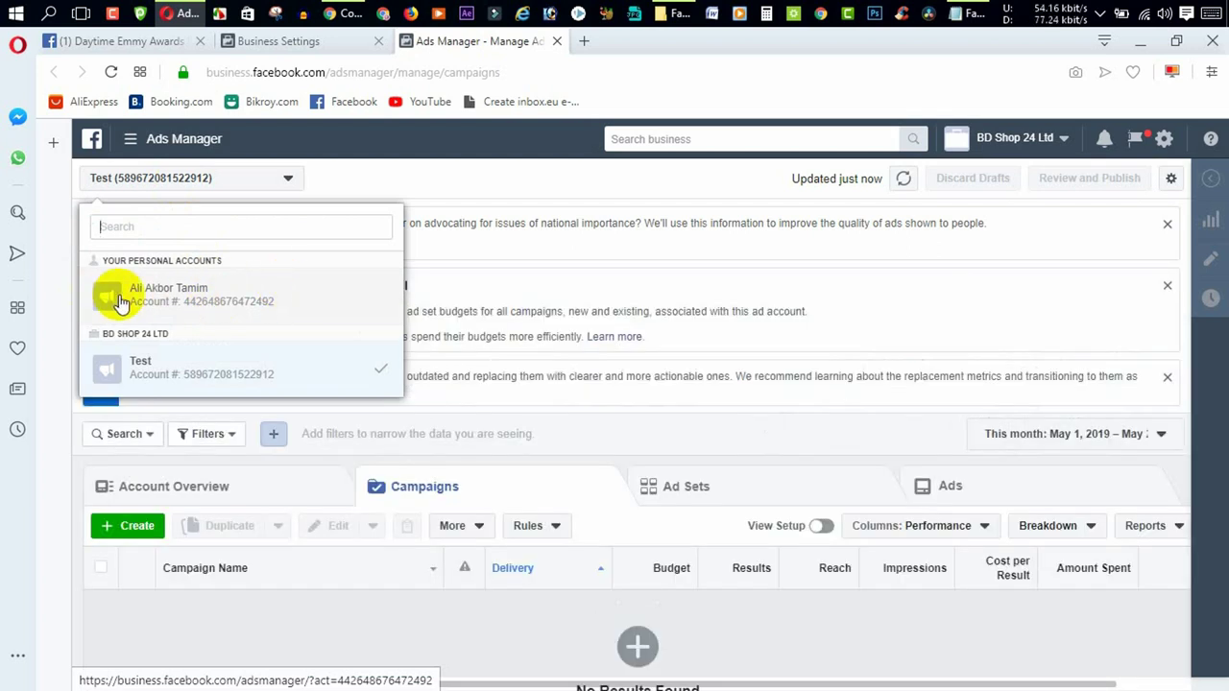
{"action": "left_click", "coordinate": [91, 44]}
{"action": "scroll", "coordinate": [672, 538], "scroll_direction": "down", "scroll_amount": 5}
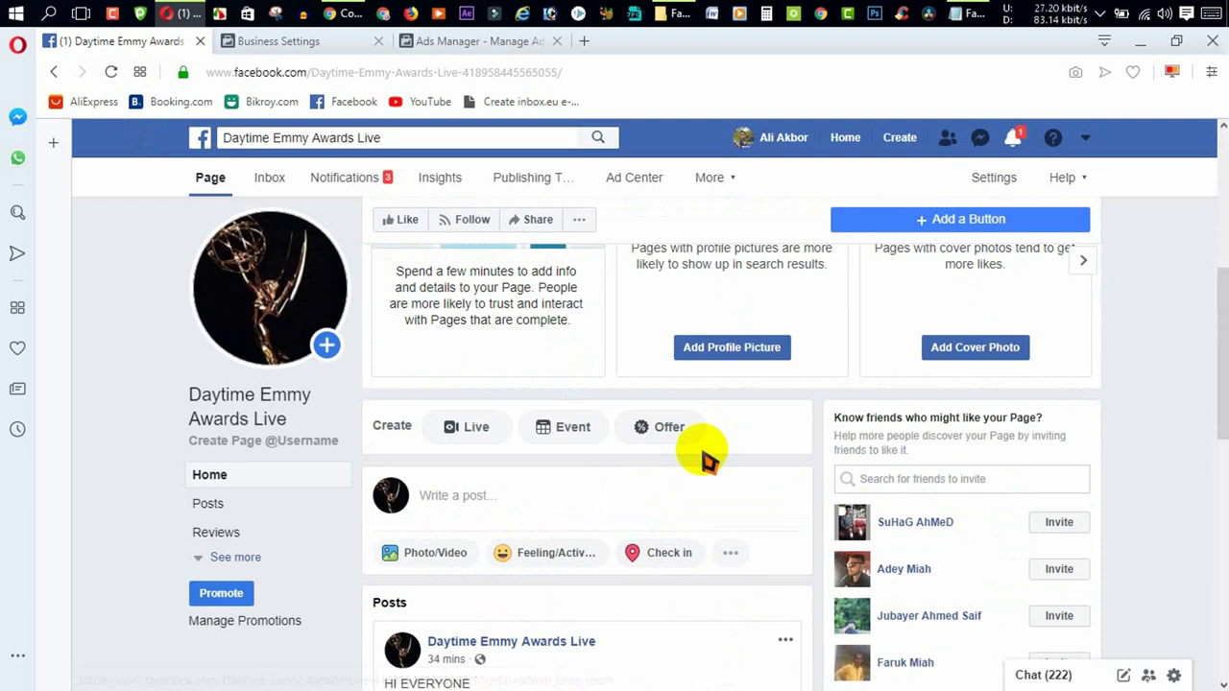
{"action": "scroll", "coordinate": [706, 461], "scroll_direction": "down", "scroll_amount": 3}
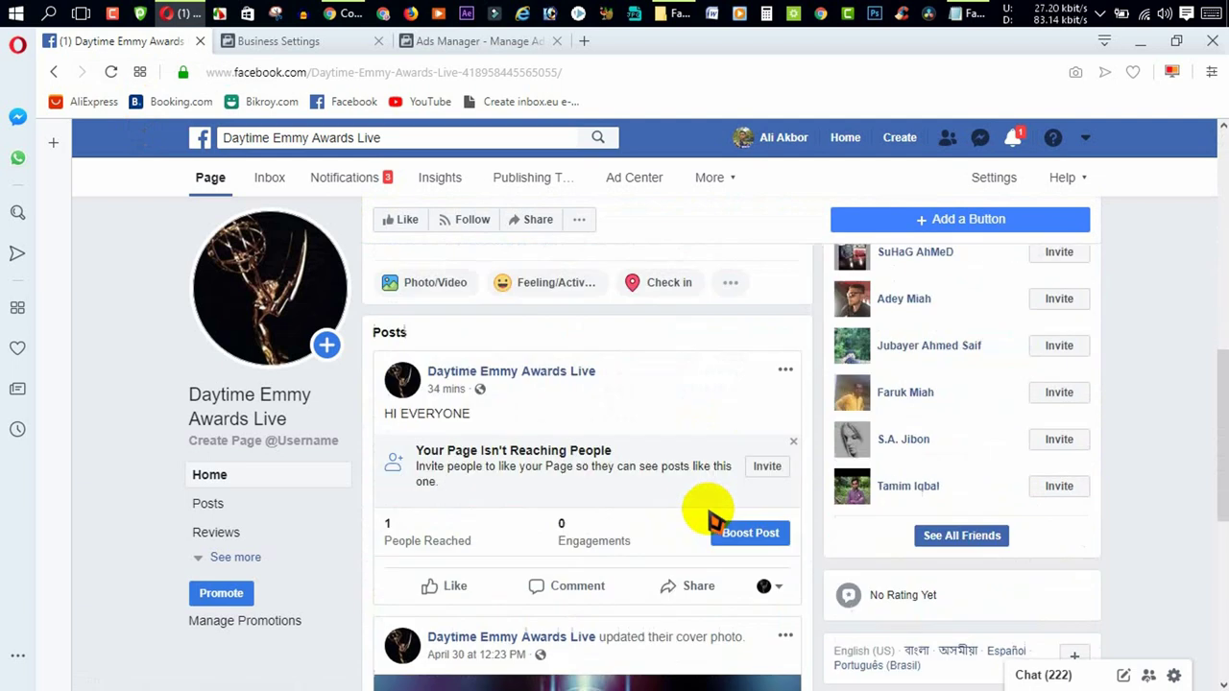
{"action": "left_click", "coordinate": [317, 43]}
{"action": "left_click", "coordinate": [439, 42]}
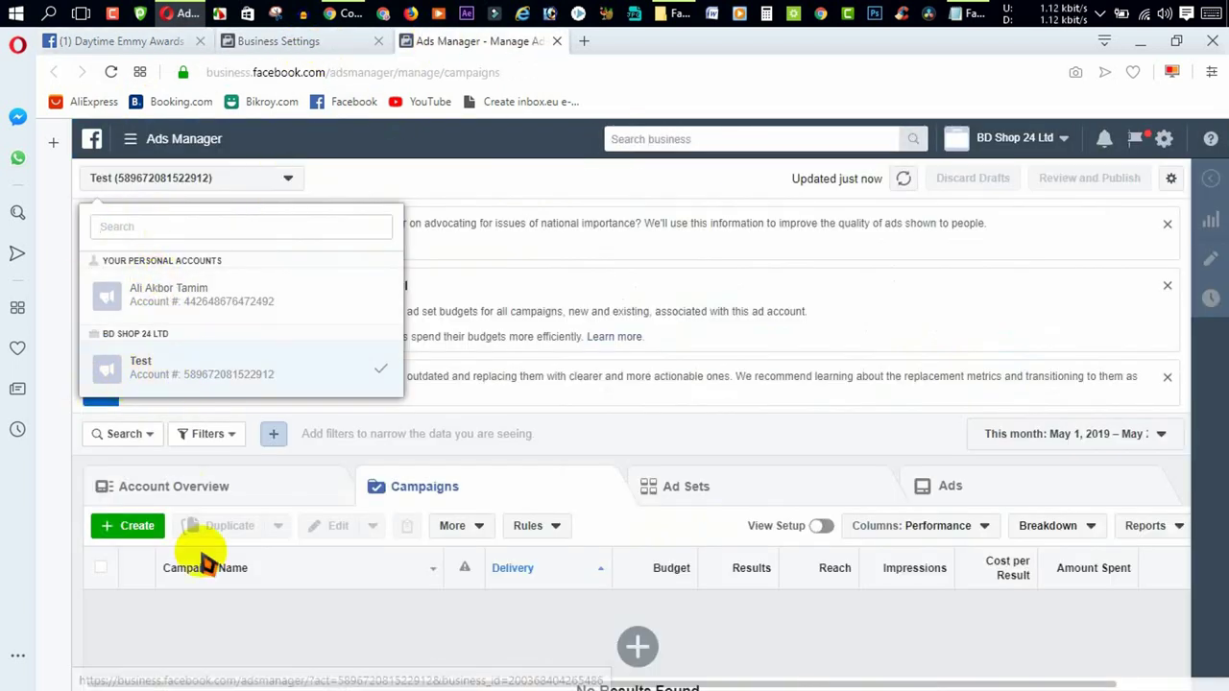
{"action": "left_click", "coordinate": [288, 629]}
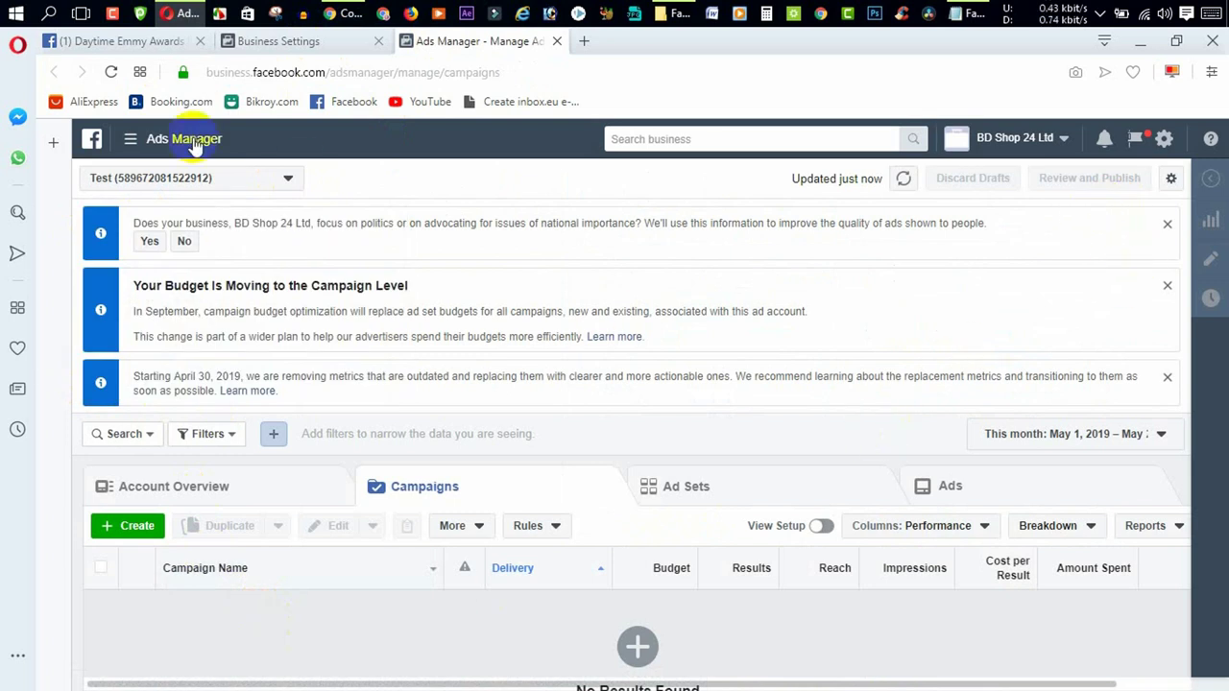
- Open the Billing page of the Test ad account and check which account is selected there
{"action": "left_click", "coordinate": [228, 187]}
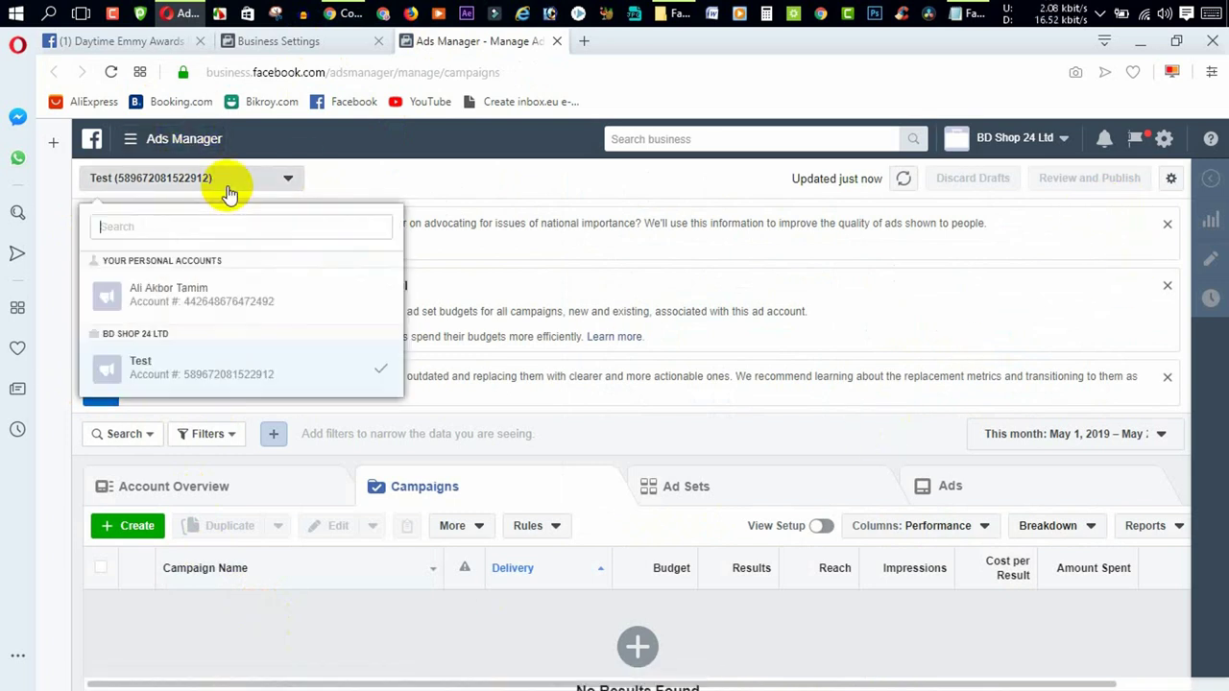
{"action": "left_click", "coordinate": [227, 187]}
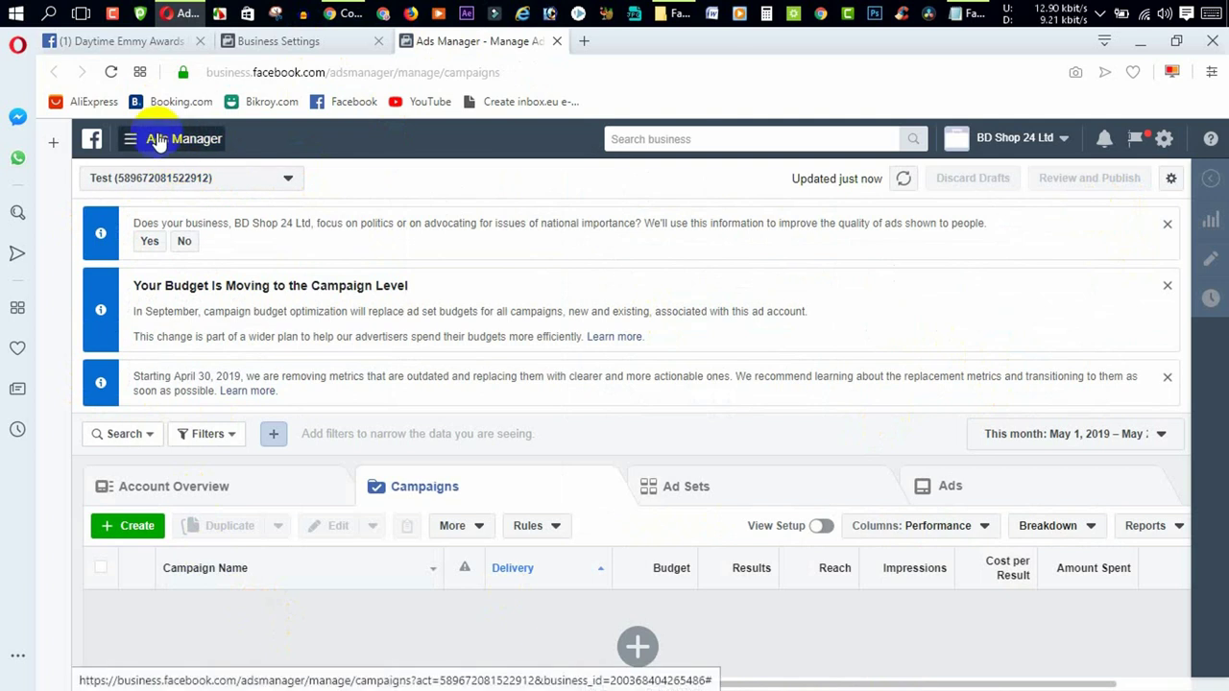
{"action": "left_click", "coordinate": [160, 140]}
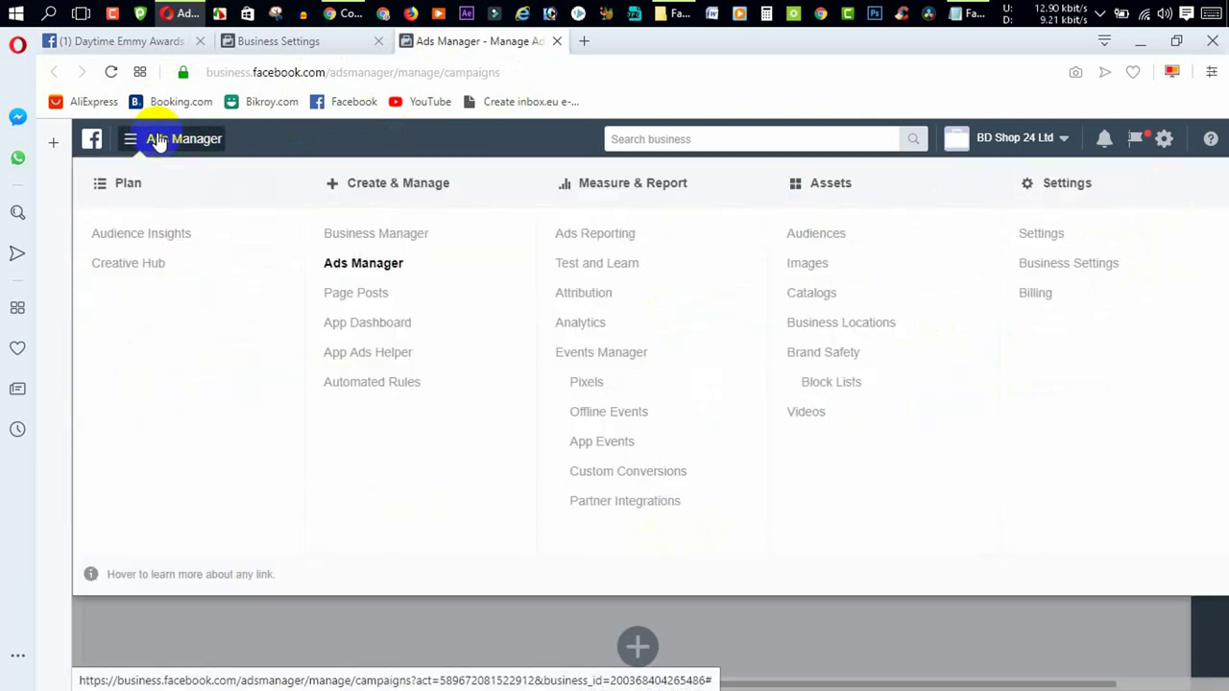
{"action": "left_click", "coordinate": [1034, 293]}
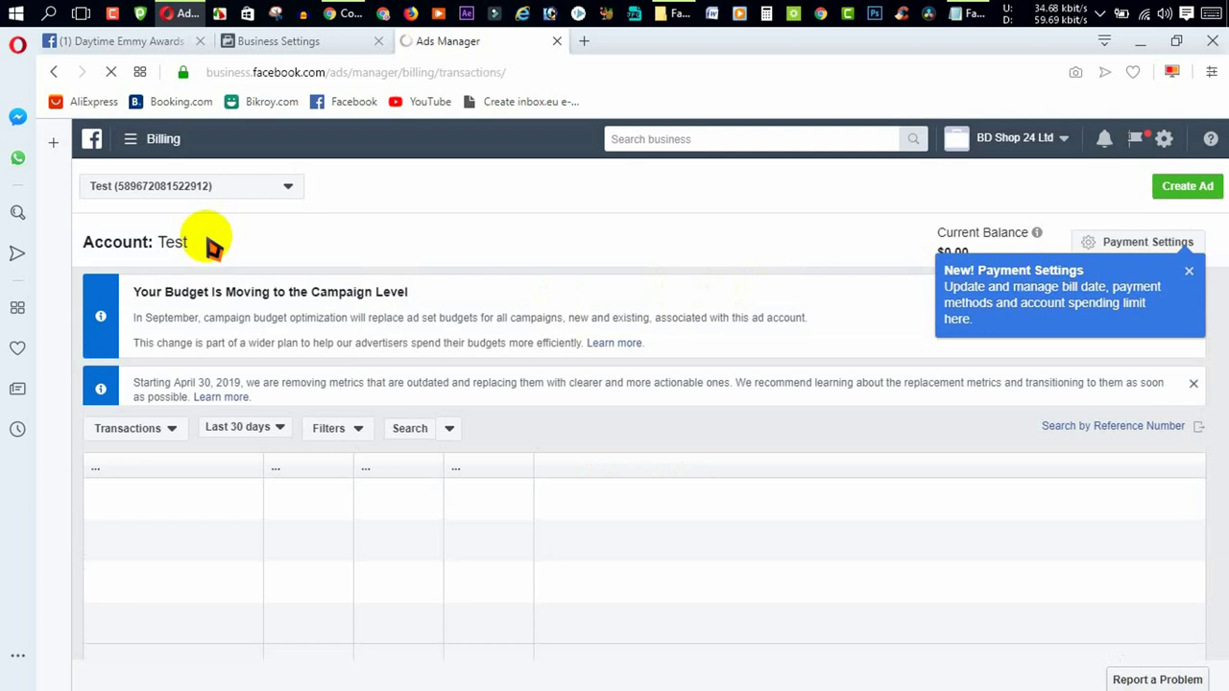
{"action": "left_click", "coordinate": [172, 199]}
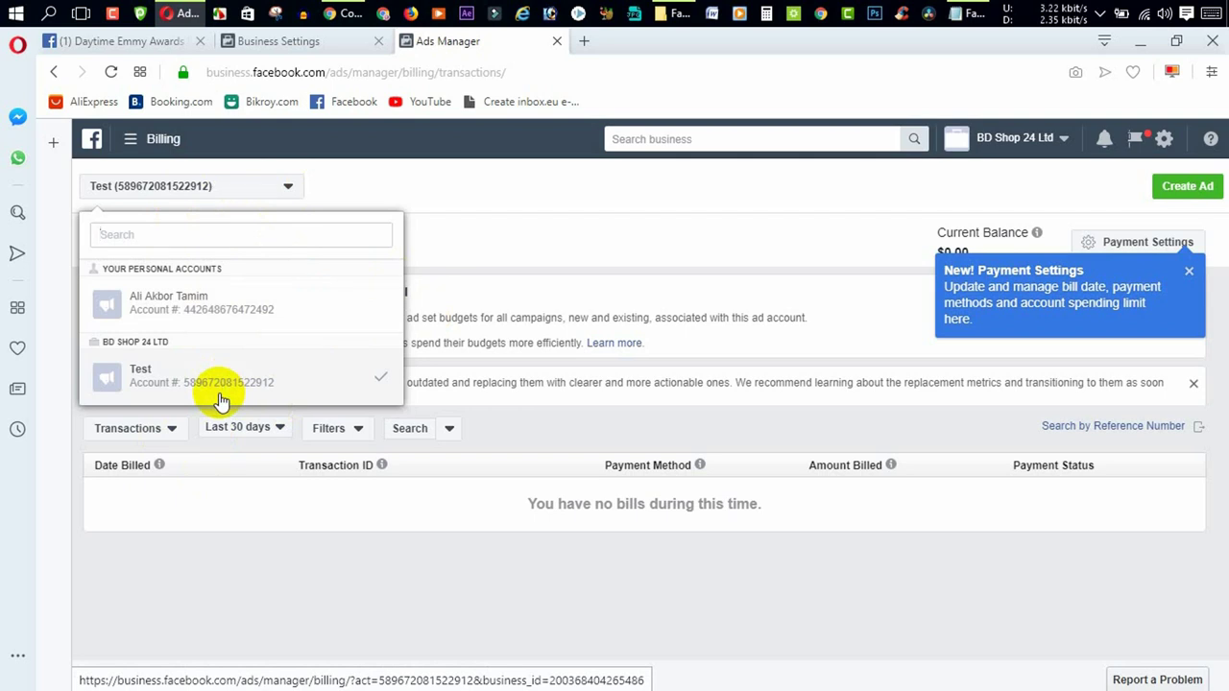
{"action": "left_click", "coordinate": [317, 507]}
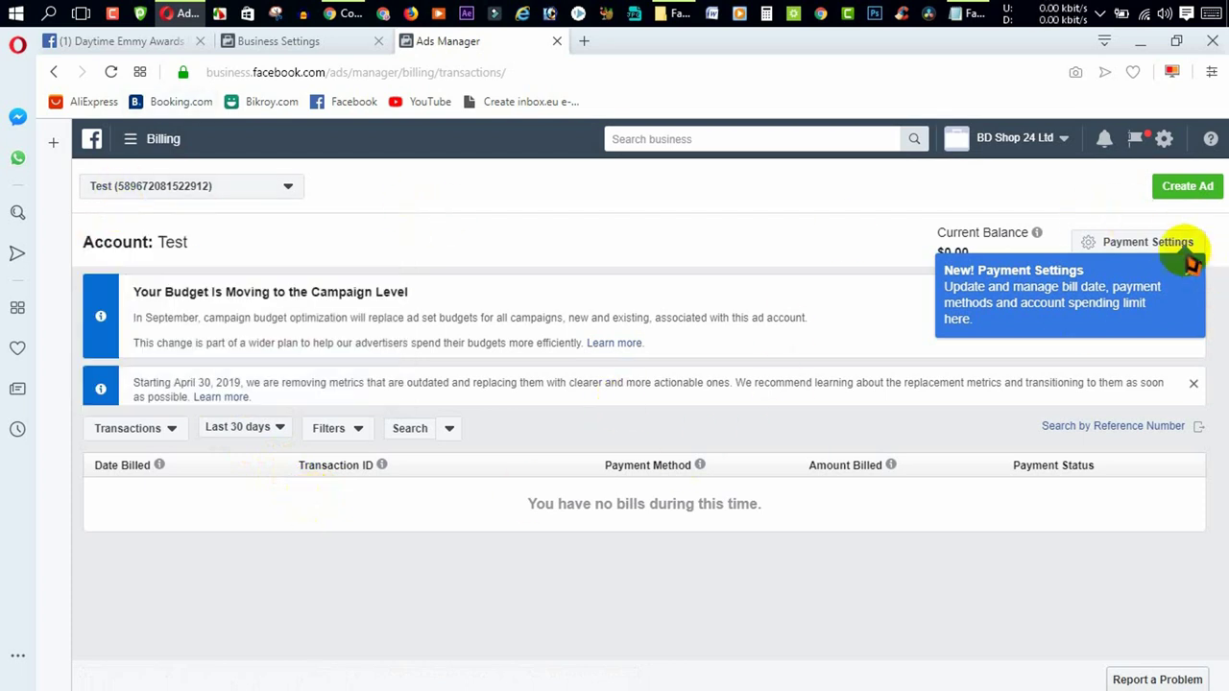
- Open the Test account's Payment Settings, examine the form for adding a payment method, and cancel it
{"action": "left_click", "coordinate": [1126, 244]}
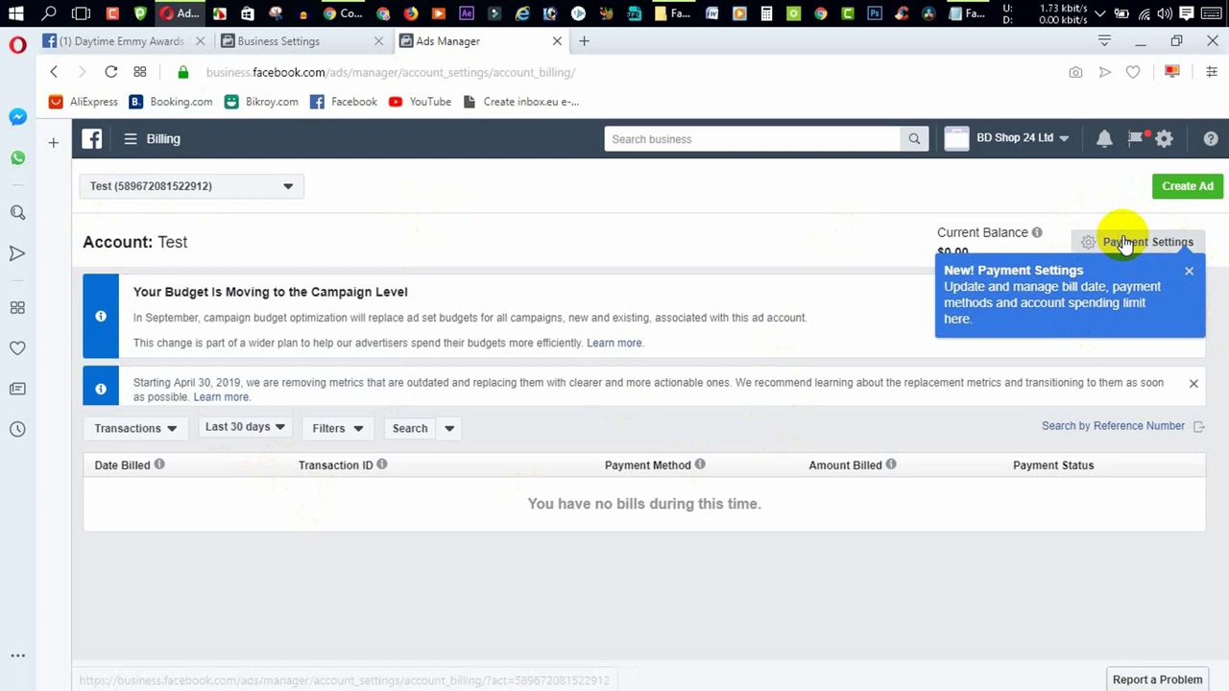
{"action": "left_click", "coordinate": [936, 434]}
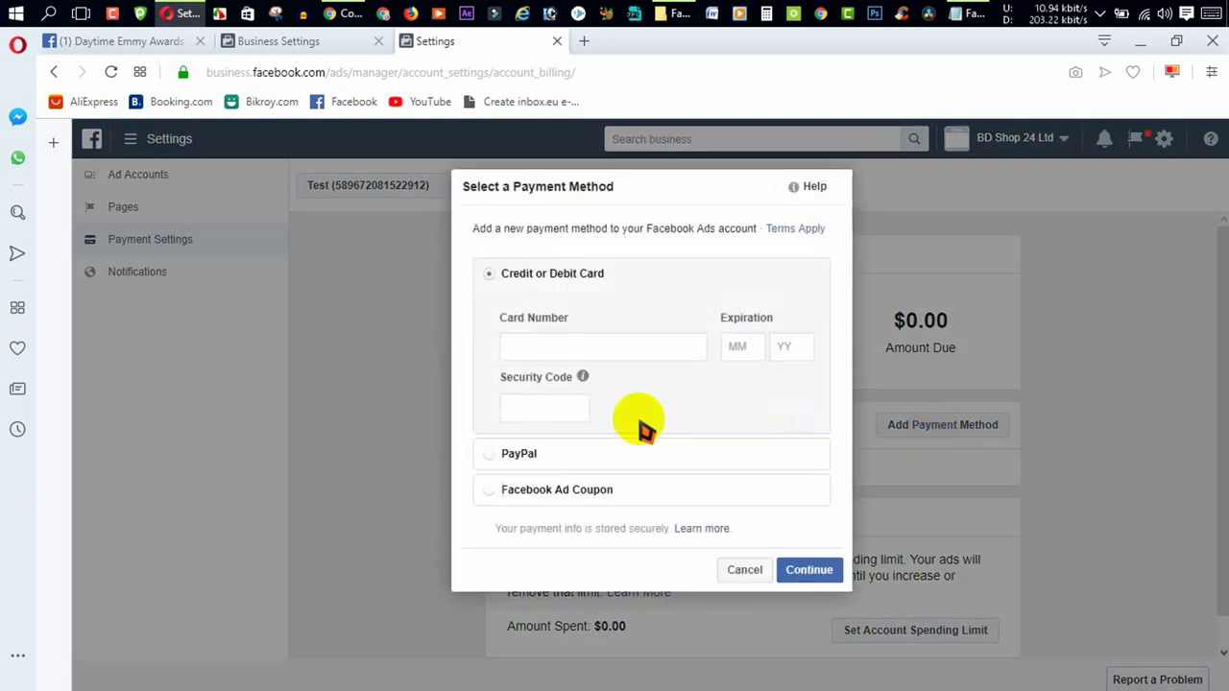
{"action": "left_click", "coordinate": [744, 571]}
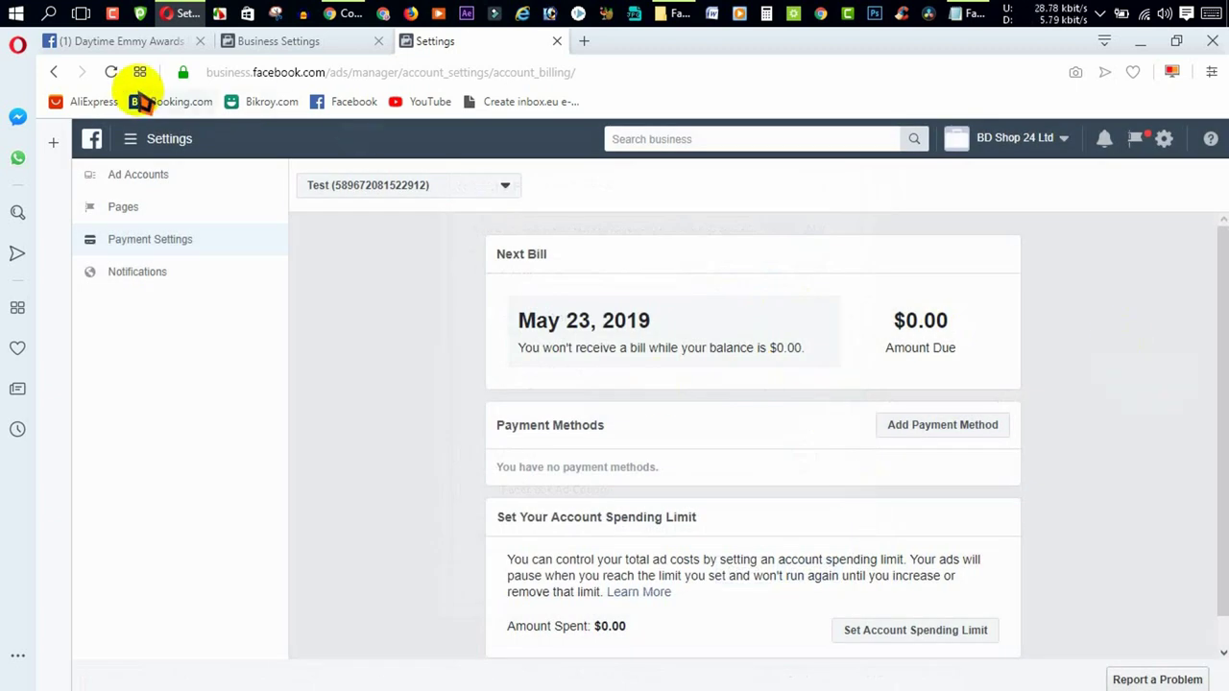
- Reload the Daytime Emmy Awards Live page and find its HI EVERYONE post
{"action": "left_click", "coordinate": [100, 44]}
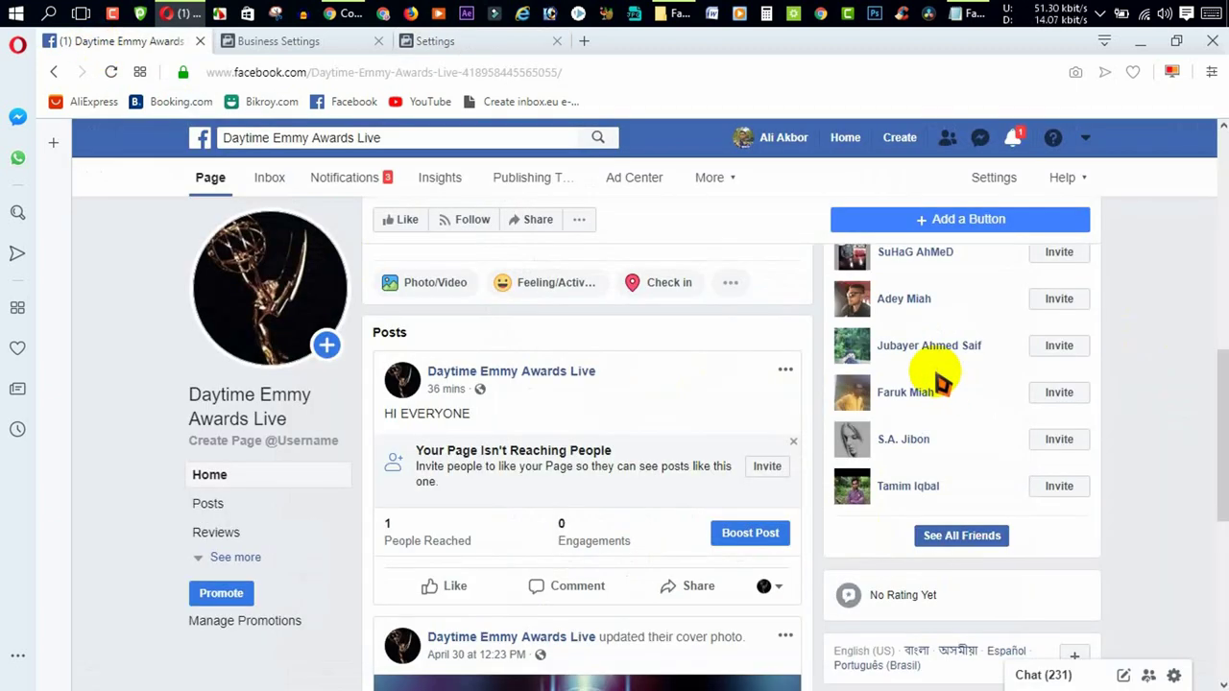
{"action": "left_click", "coordinate": [112, 72]}
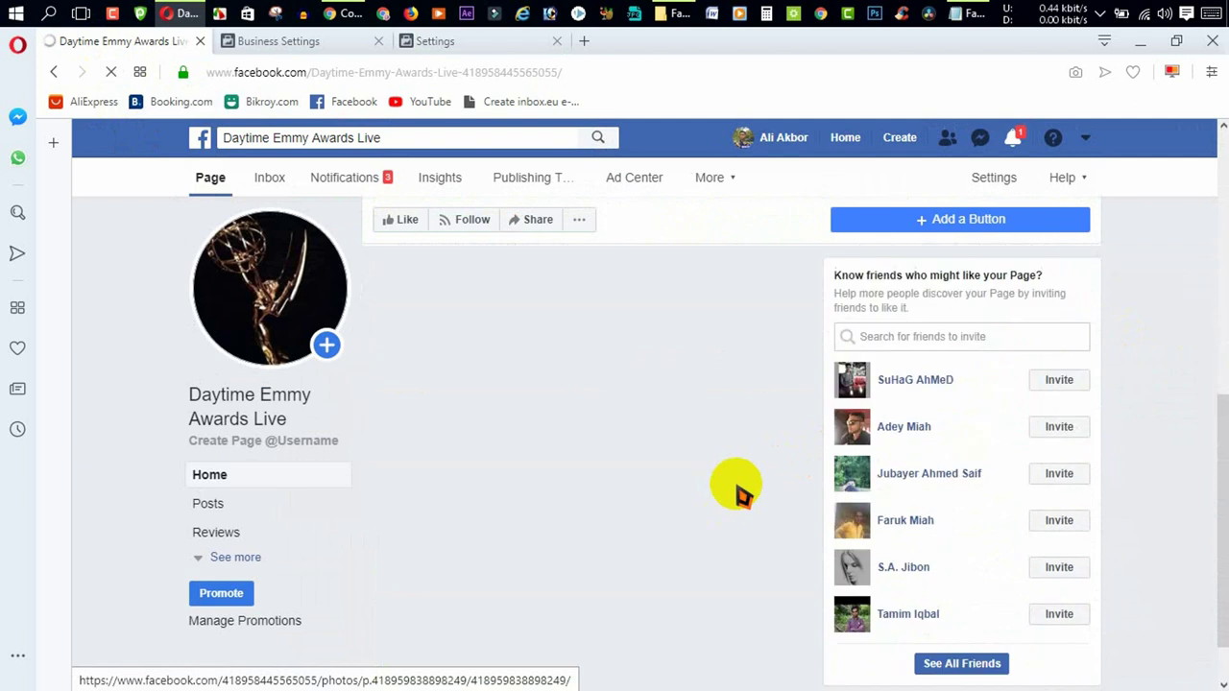
{"action": "left_click", "coordinate": [496, 46]}
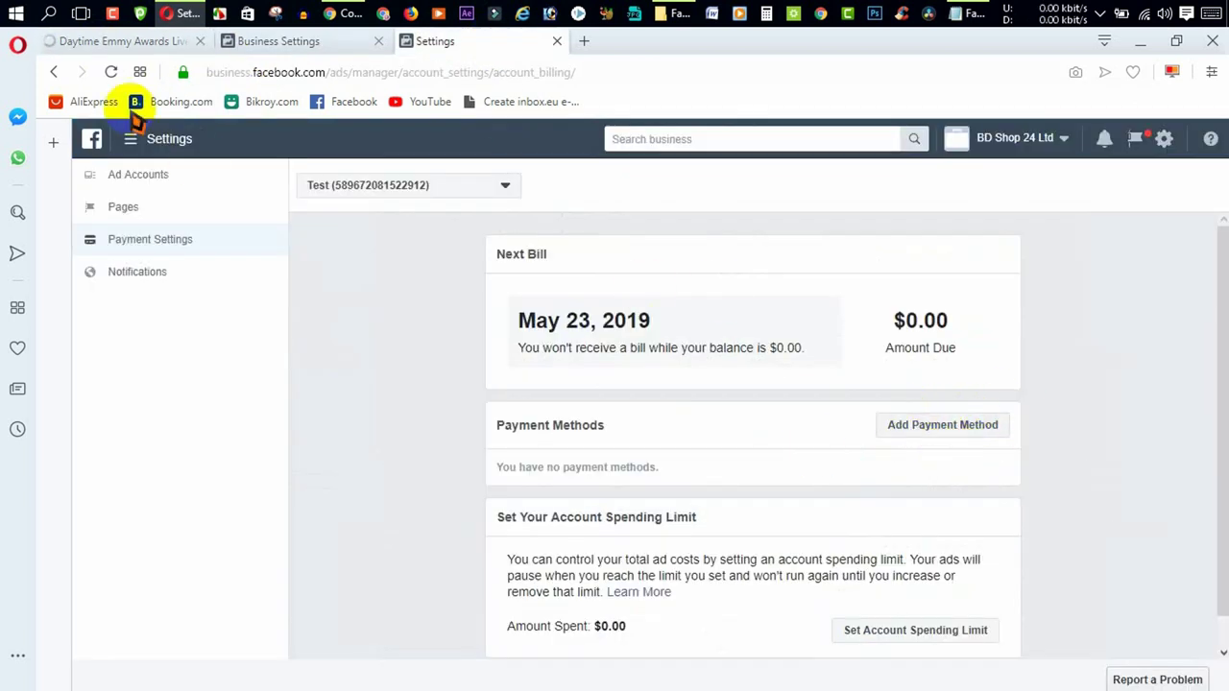
{"action": "left_click", "coordinate": [96, 41]}
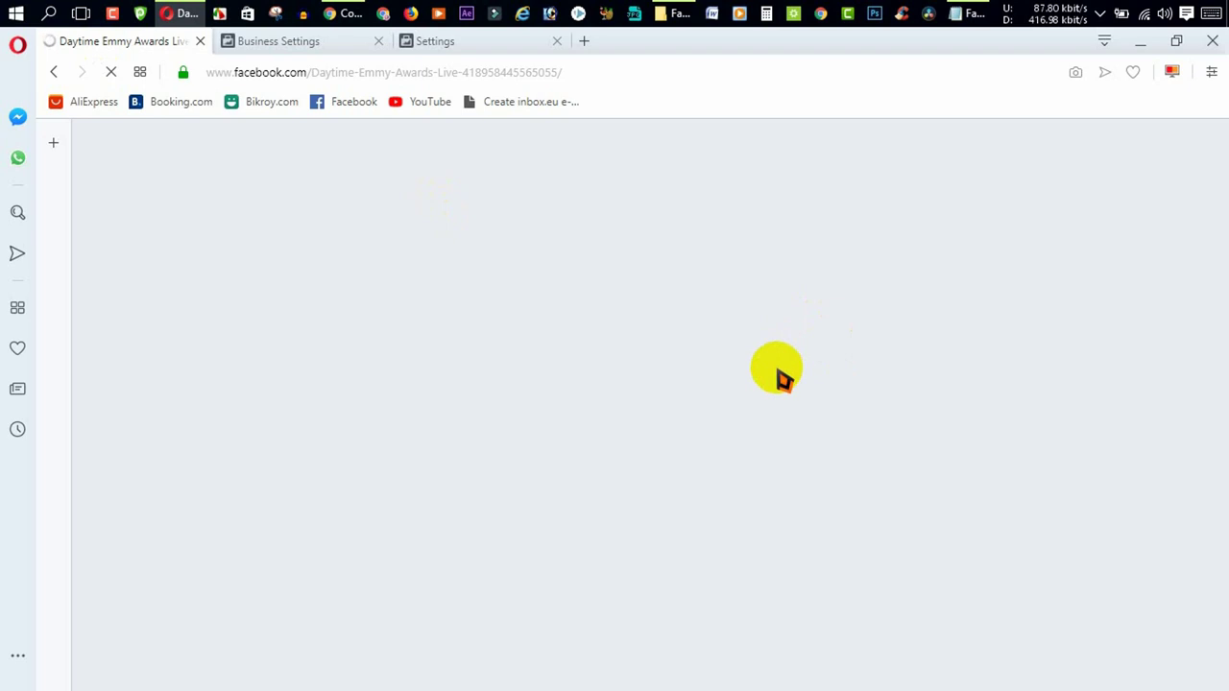
{"action": "scroll", "coordinate": [793, 499], "scroll_direction": "down", "scroll_amount": 5}
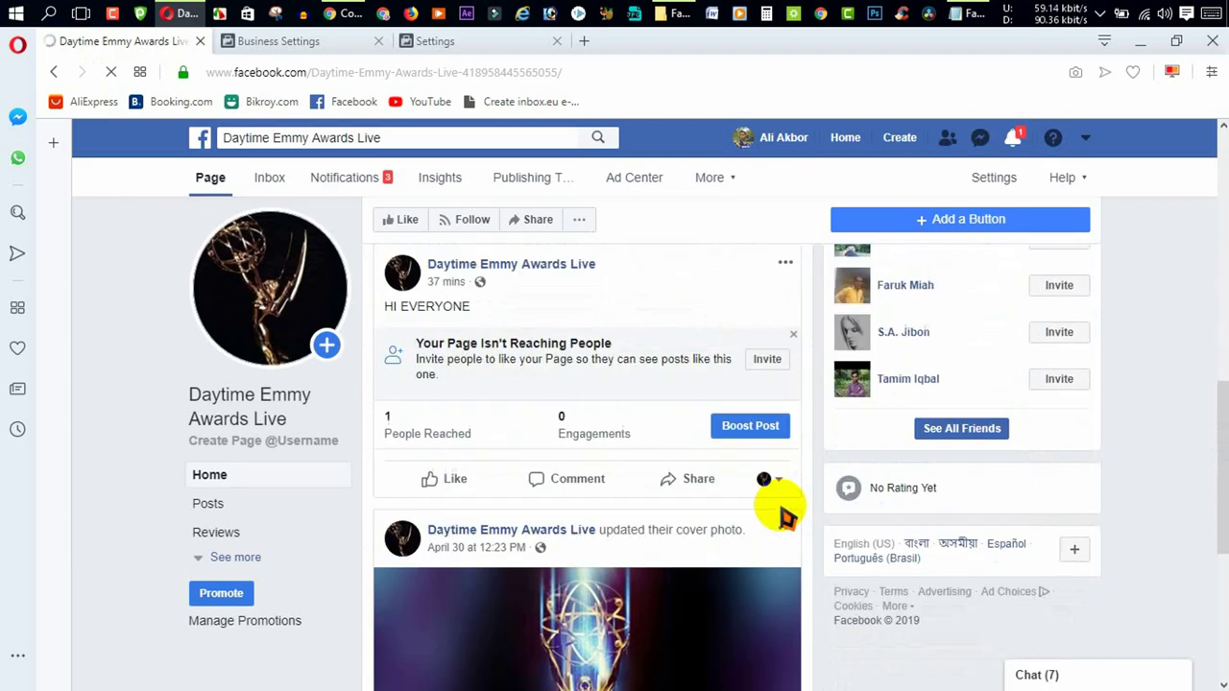
- Start boosting the HI EVERYONE post and choose the Test ad account for payment
{"action": "left_click", "coordinate": [759, 432]}
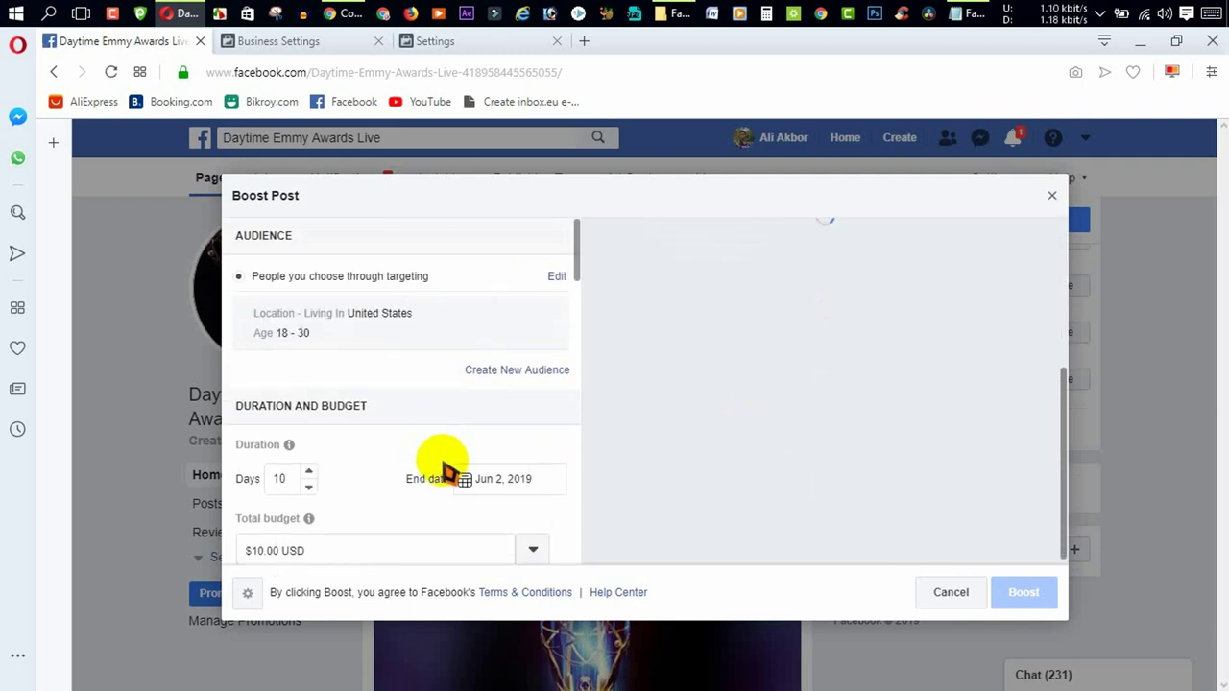
{"action": "scroll", "coordinate": [445, 473], "scroll_direction": "down", "scroll_amount": 5}
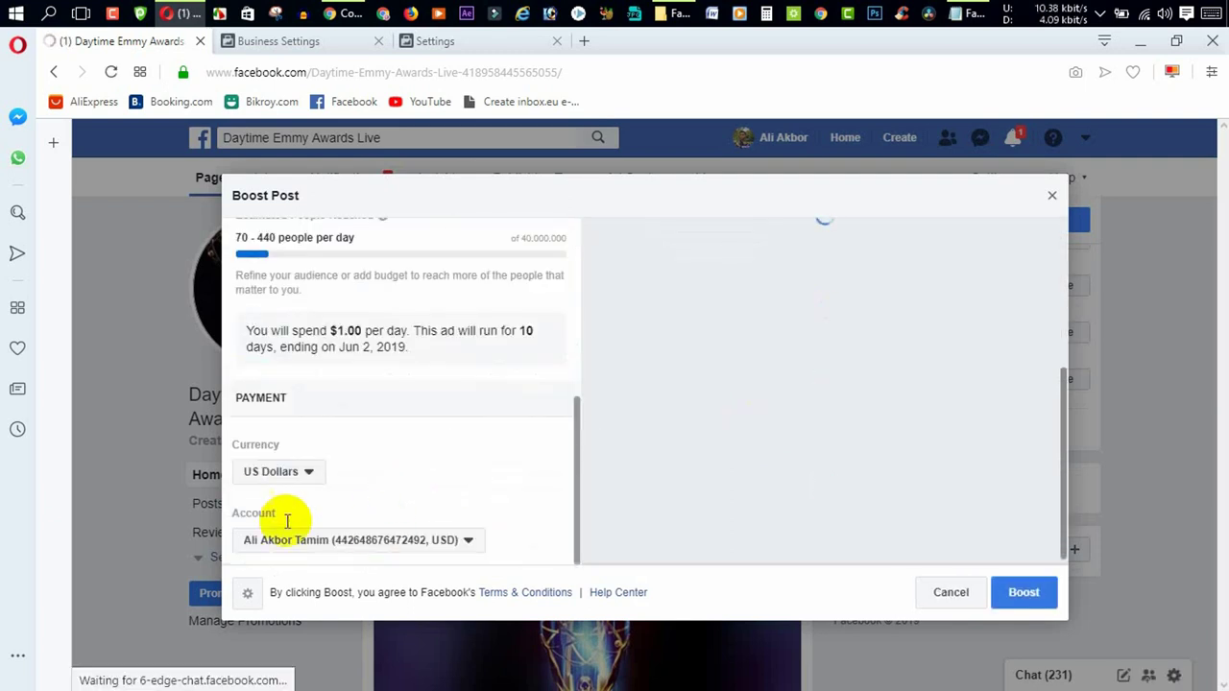
{"action": "left_click", "coordinate": [332, 544]}
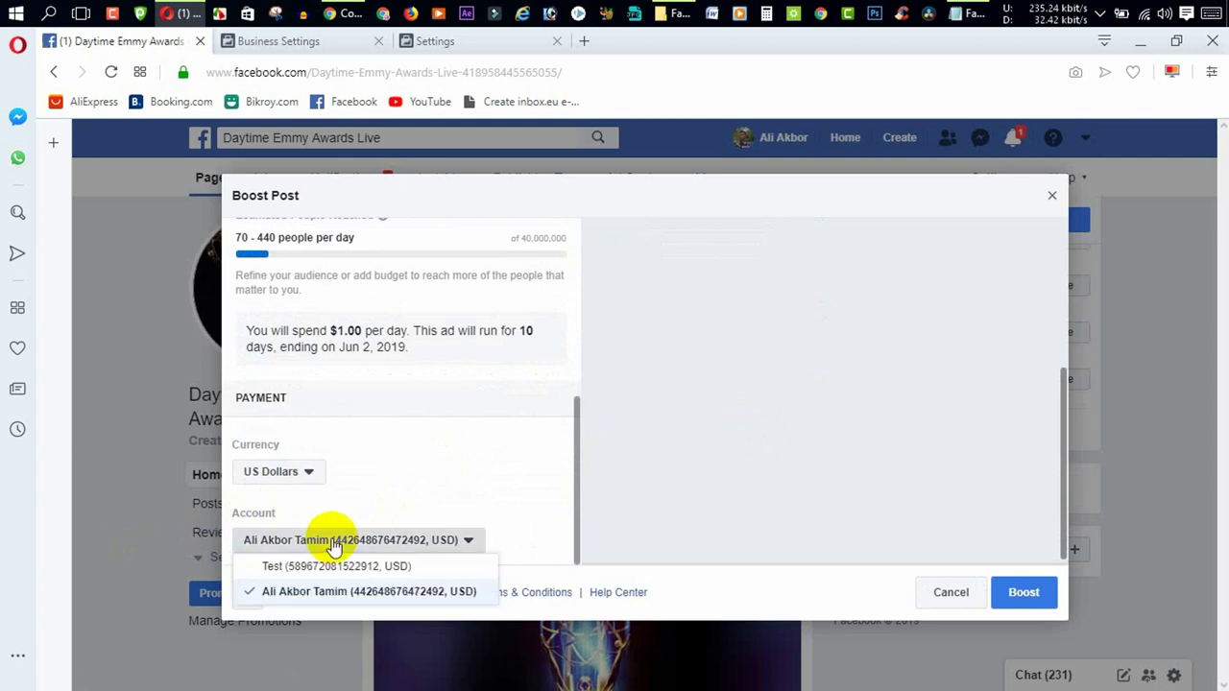
{"action": "left_click", "coordinate": [290, 572]}
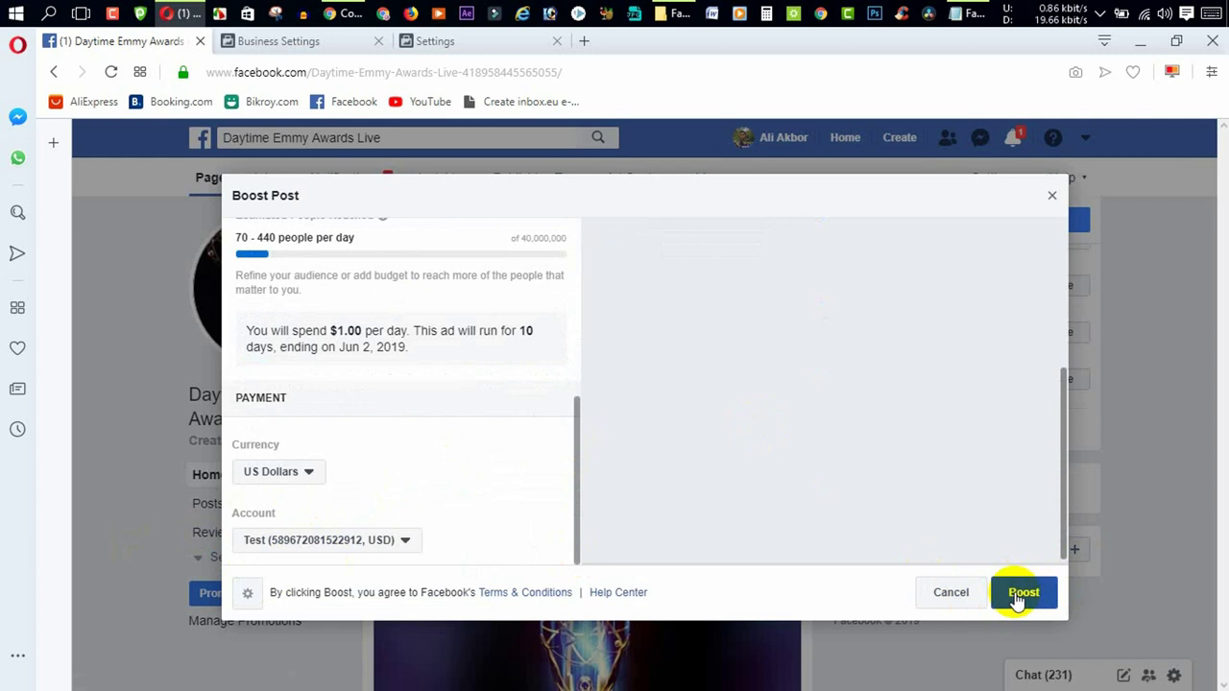
- Review the Test account's payment settings and return to the Boost Post form
{"action": "left_click", "coordinate": [463, 41]}
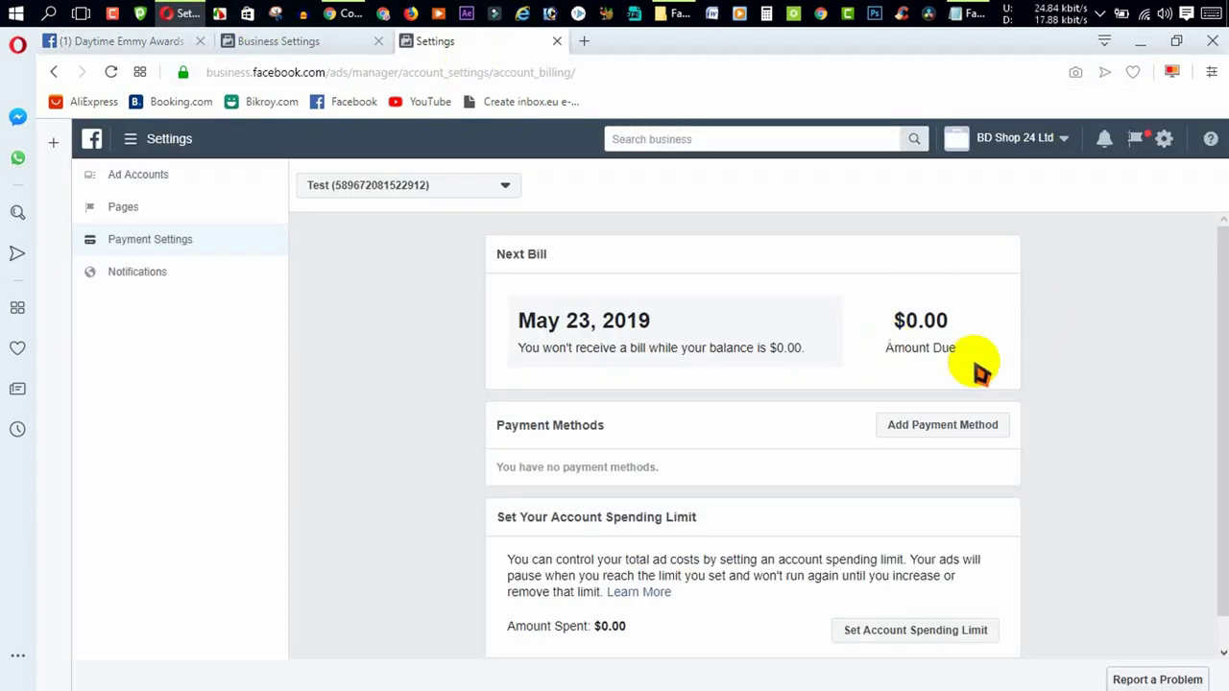
{"action": "left_click", "coordinate": [271, 41]}
{"action": "left_click", "coordinate": [183, 42]}
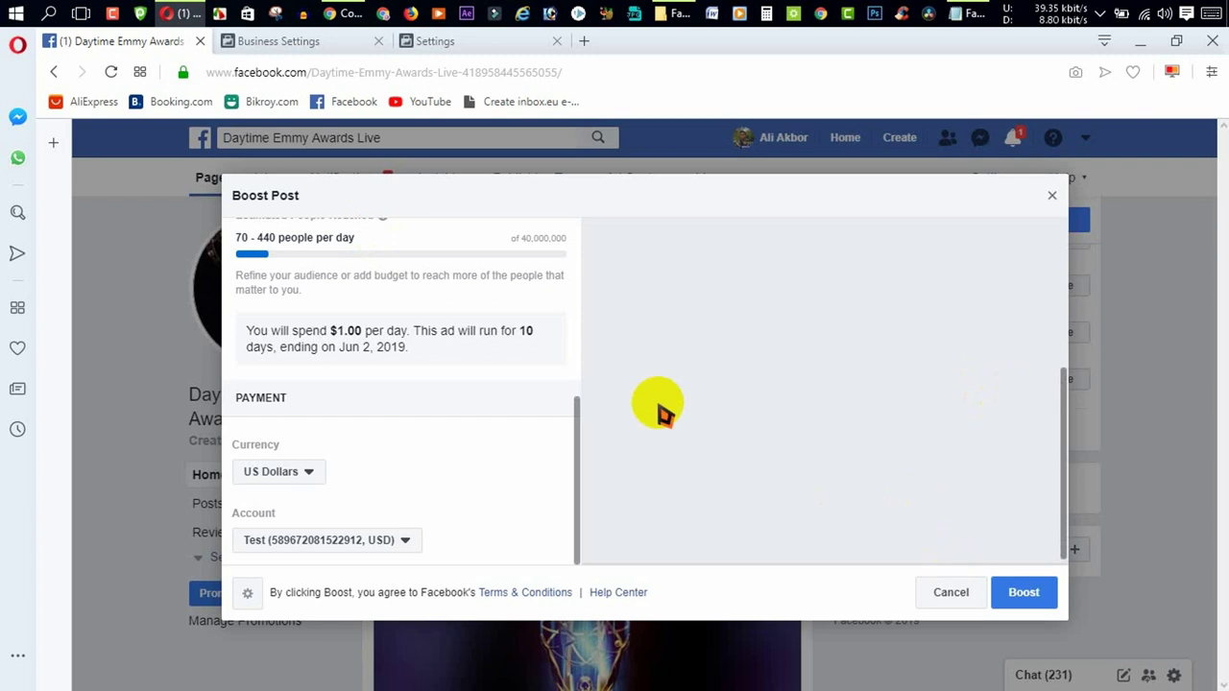